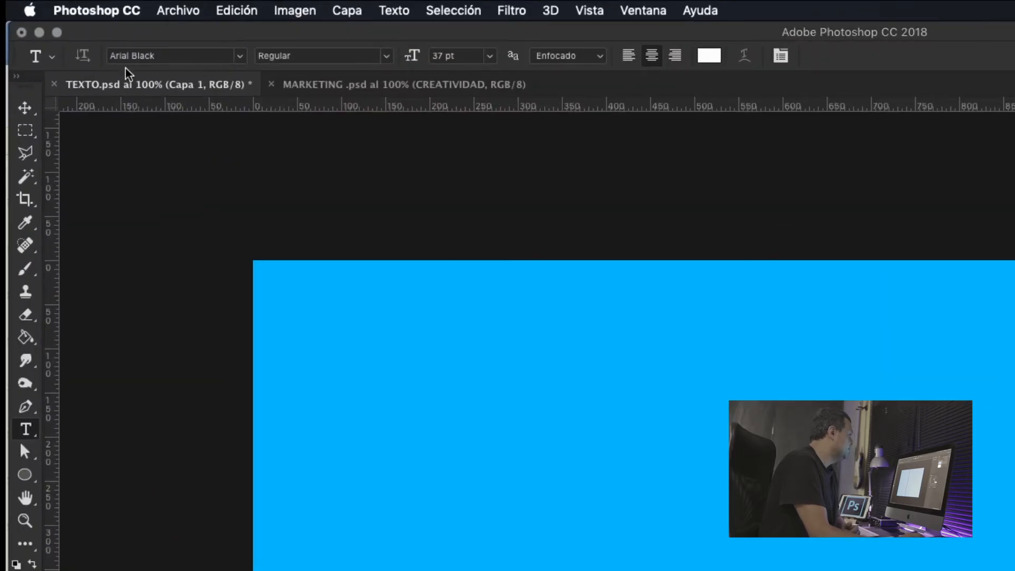
- Browse the complete font list and the font class filter options, with the favourites filter switched off and restored at the end
click(240, 56)
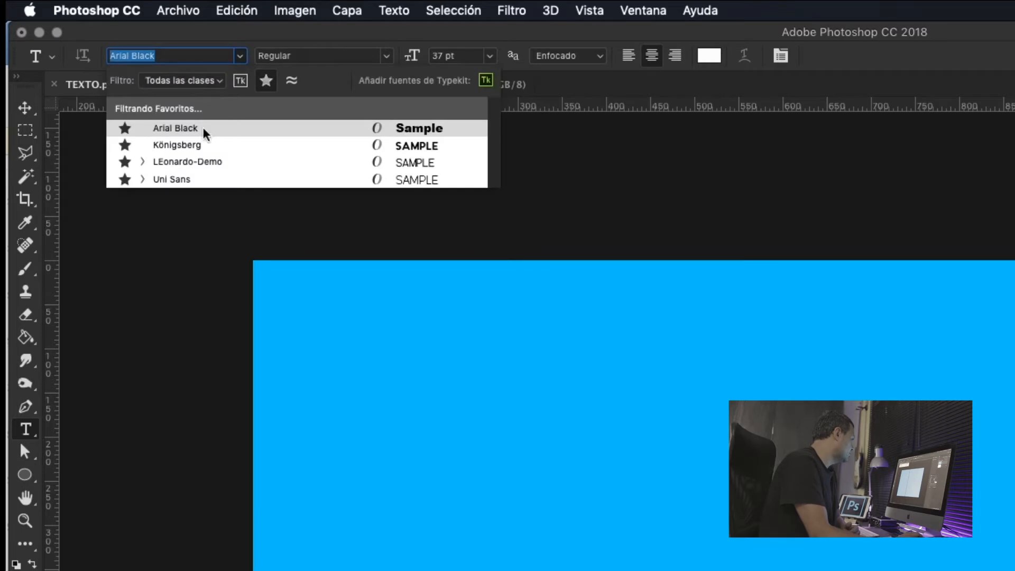
click(266, 80)
scroll(278, 417, down, 15)
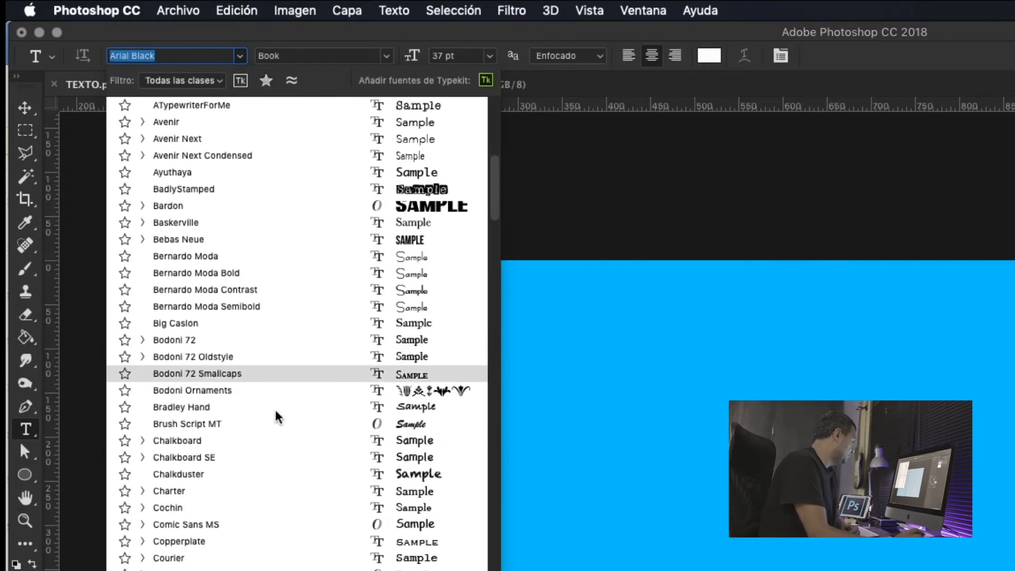
scroll(278, 417, down, 20)
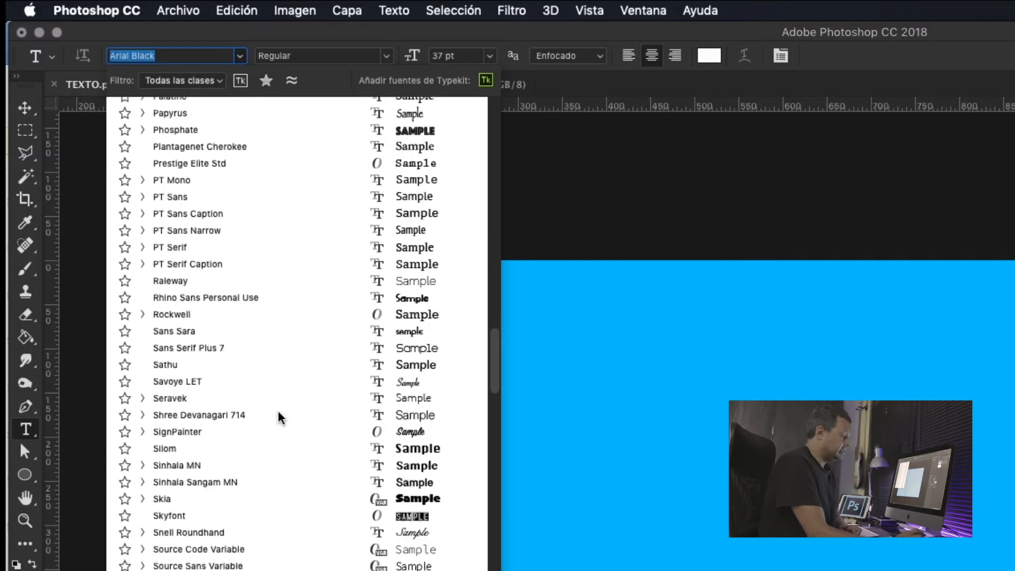
scroll(279, 417, down, 10)
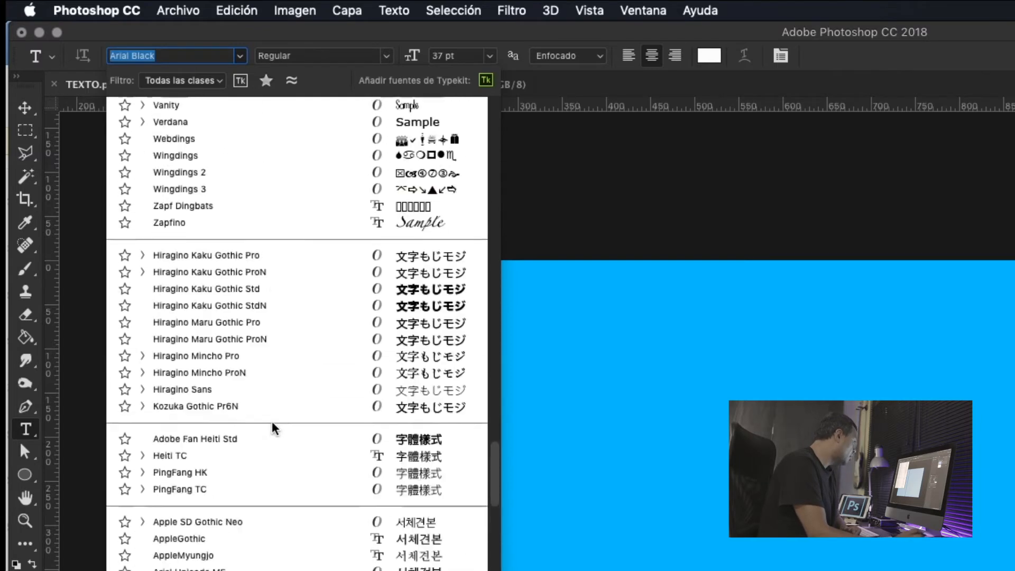
scroll(272, 423, up, 7)
scroll(275, 428, up, 20)
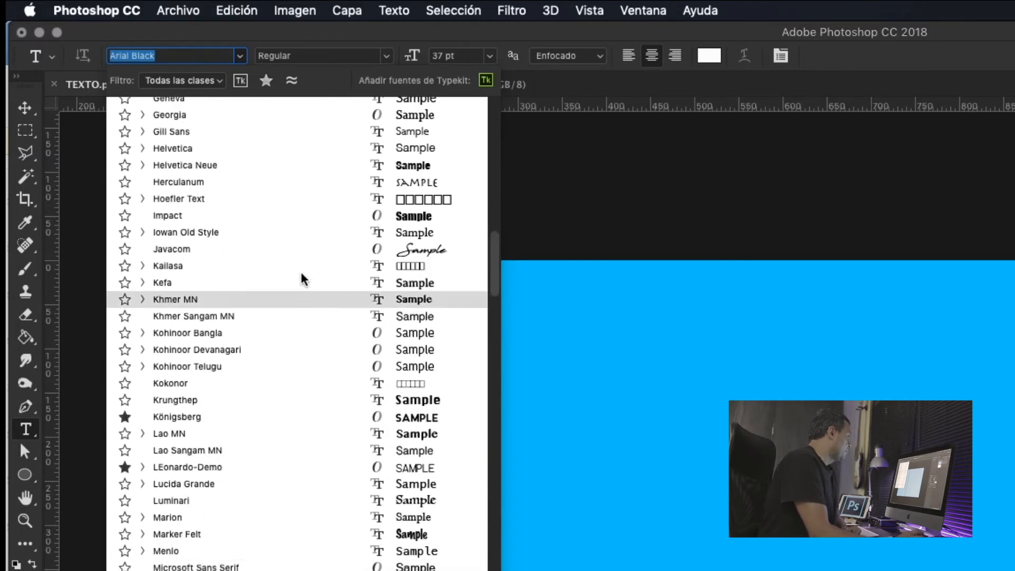
scroll(309, 309, up, 20)
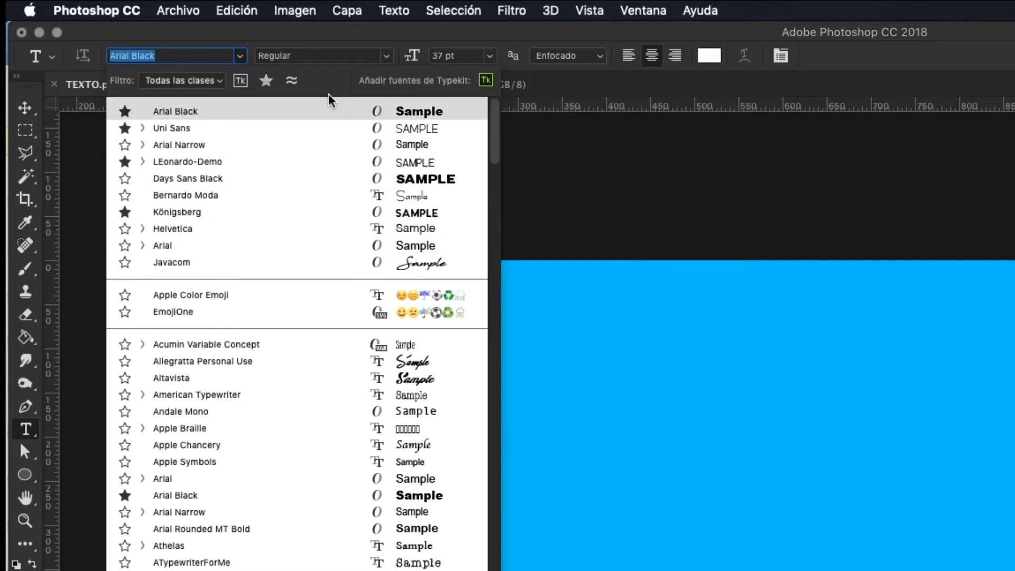
click(218, 83)
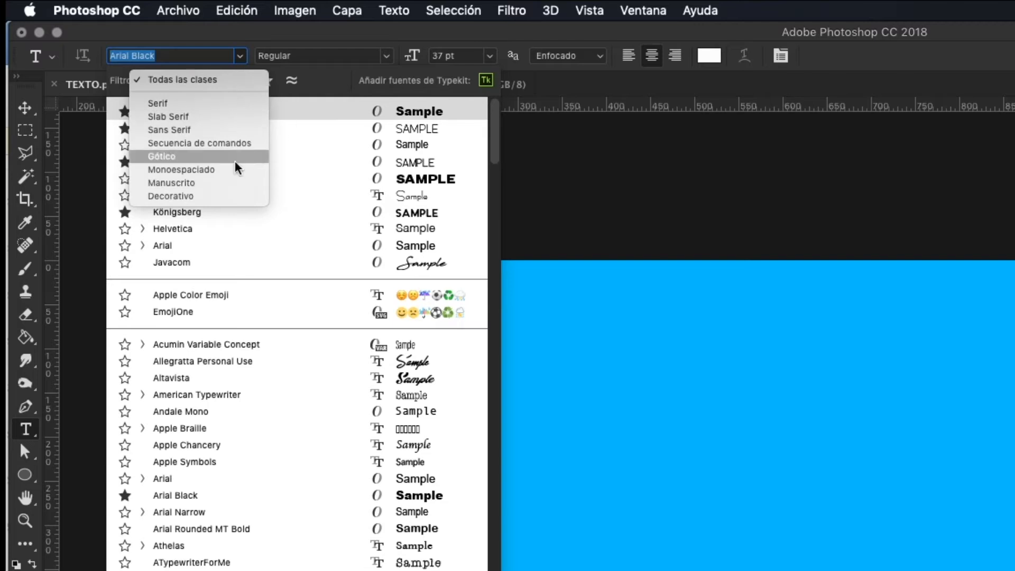
click(335, 77)
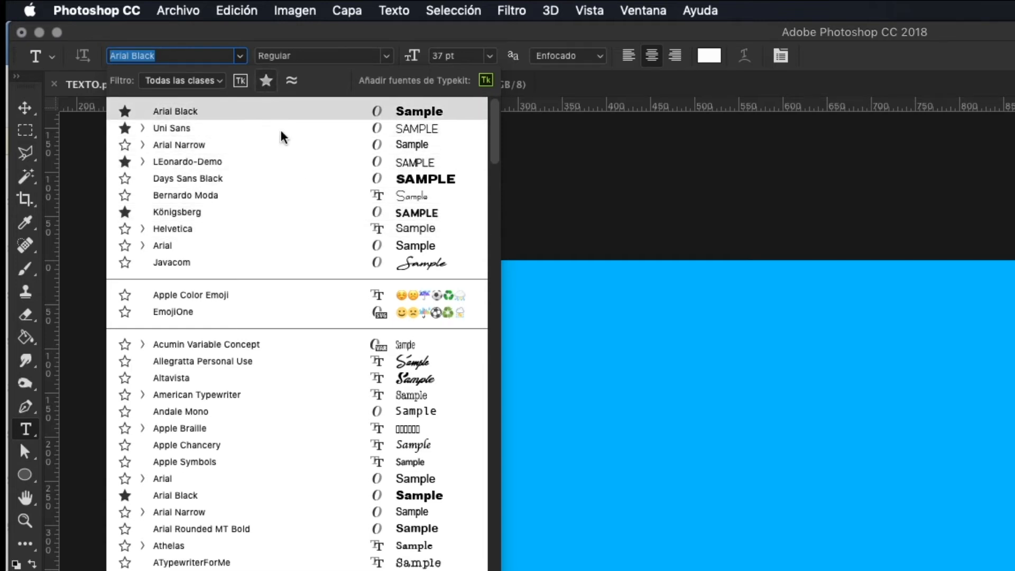
click(267, 82)
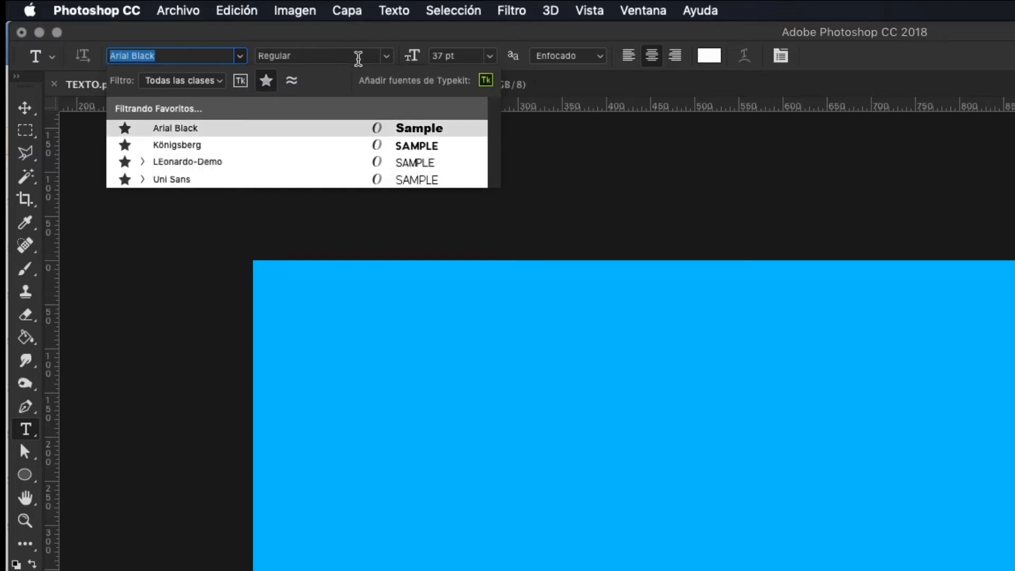
- Set the text font to LEonardo-Demo in the Ultralight style and view the preset font sizes
click(242, 163)
click(386, 56)
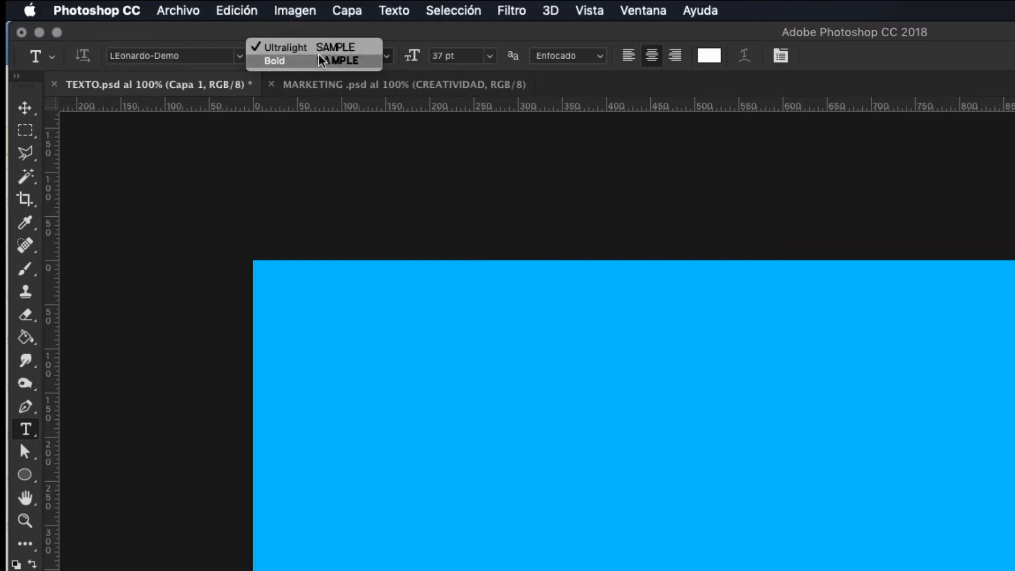
click(430, 33)
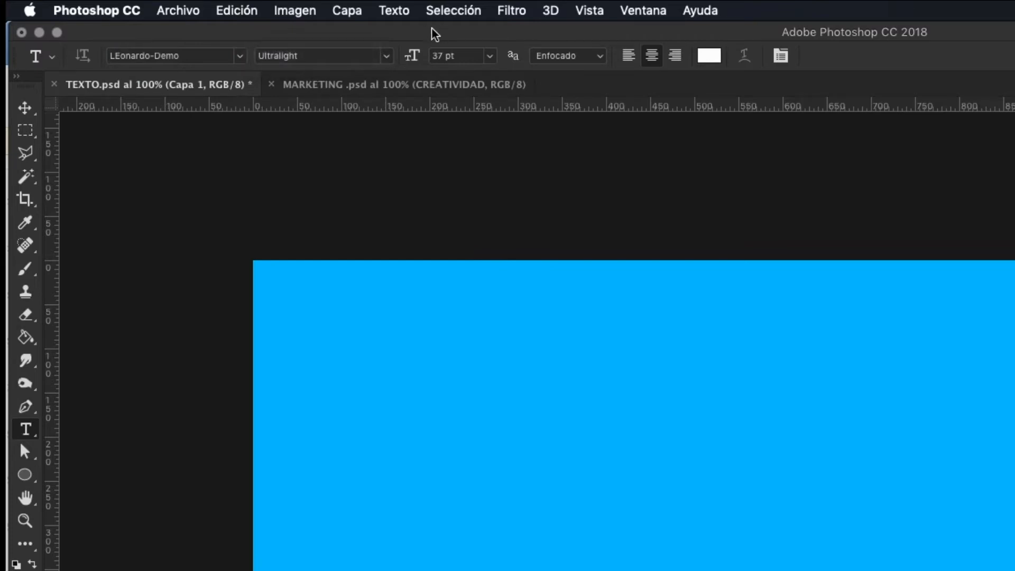
click(387, 56)
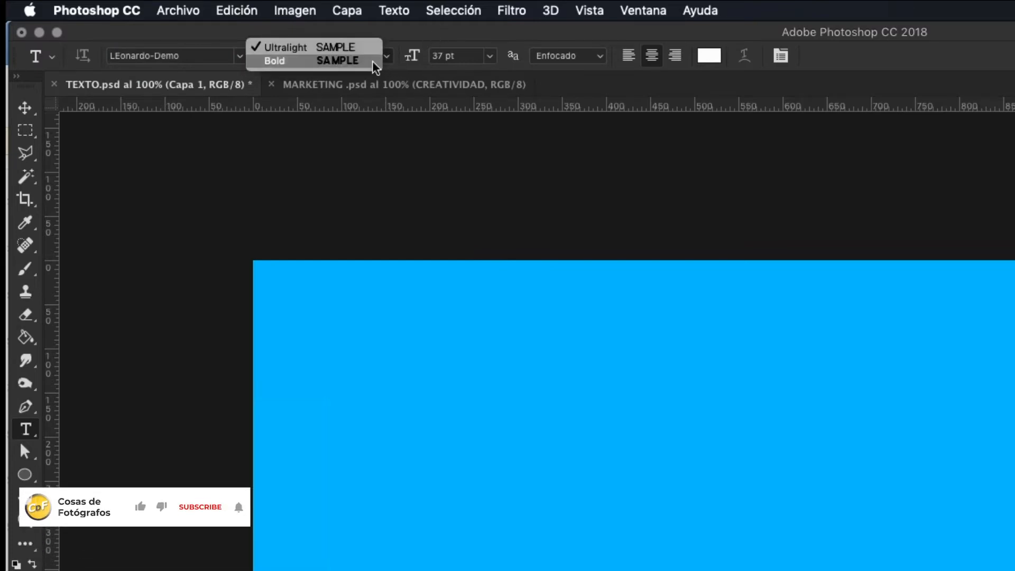
click(341, 62)
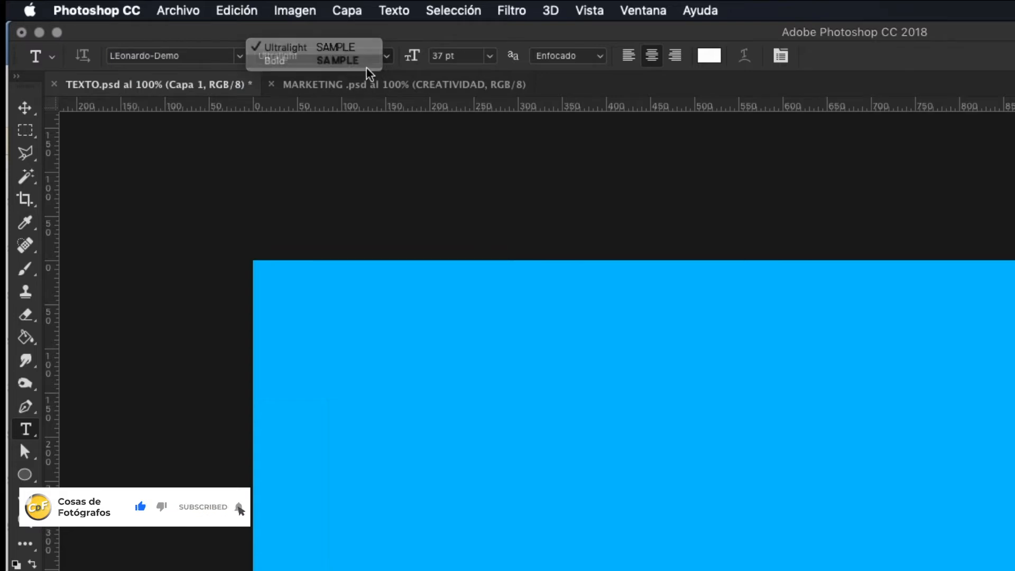
click(370, 47)
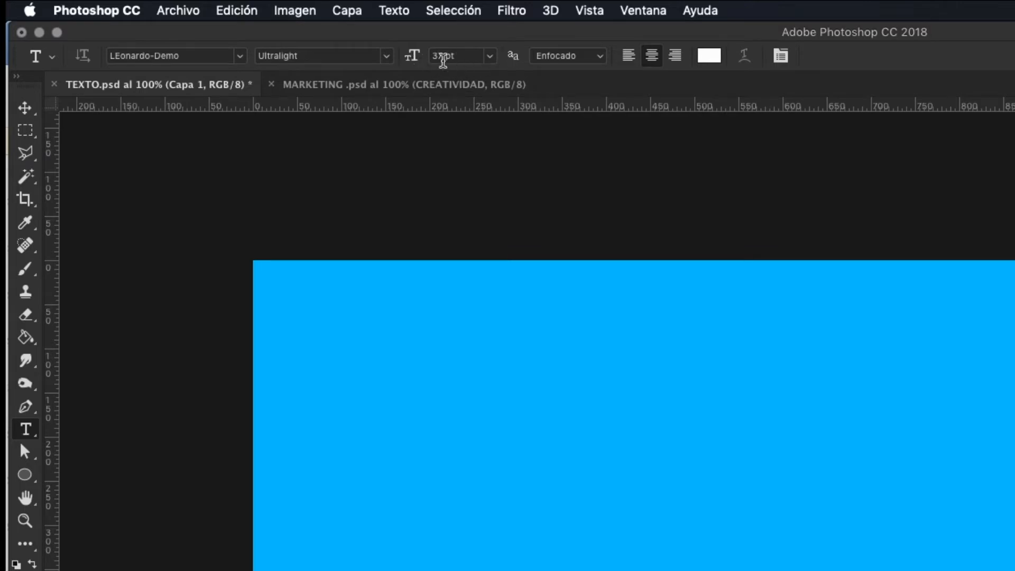
click(490, 59)
click(520, 34)
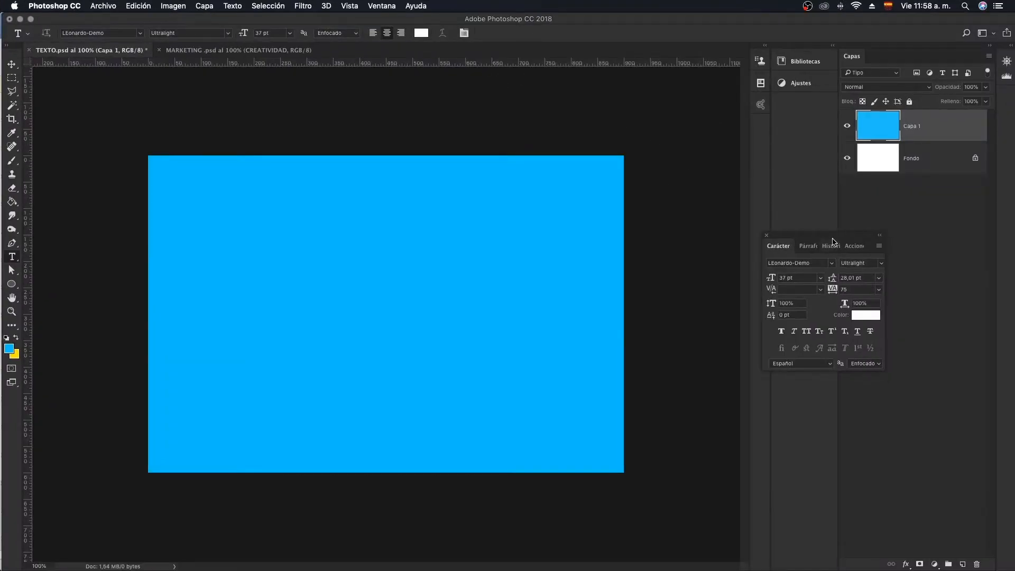
- Place the floating Character panel below the layers and compare its Character and Paragraph settings
drag(832, 241, 915, 197)
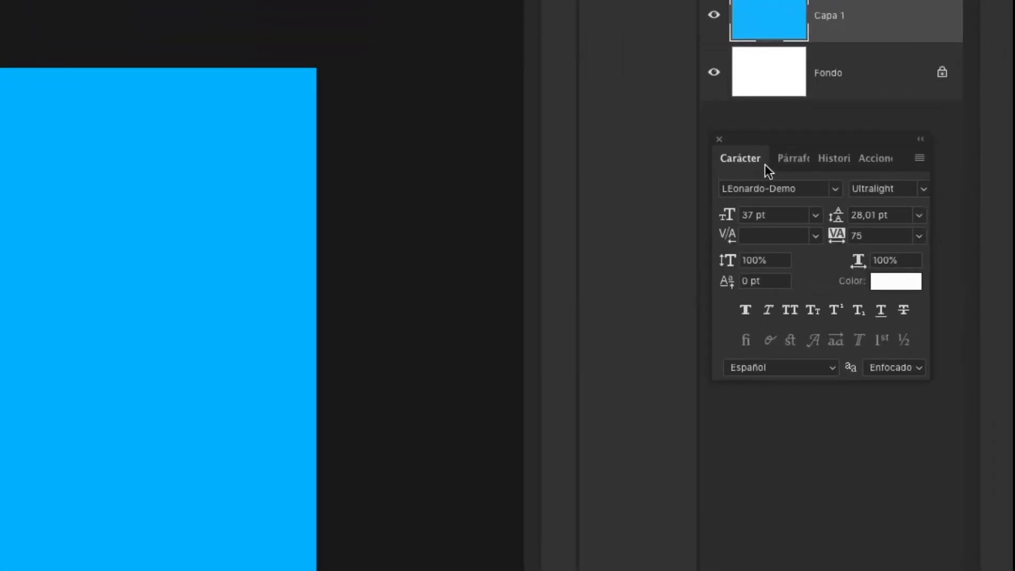
click(789, 160)
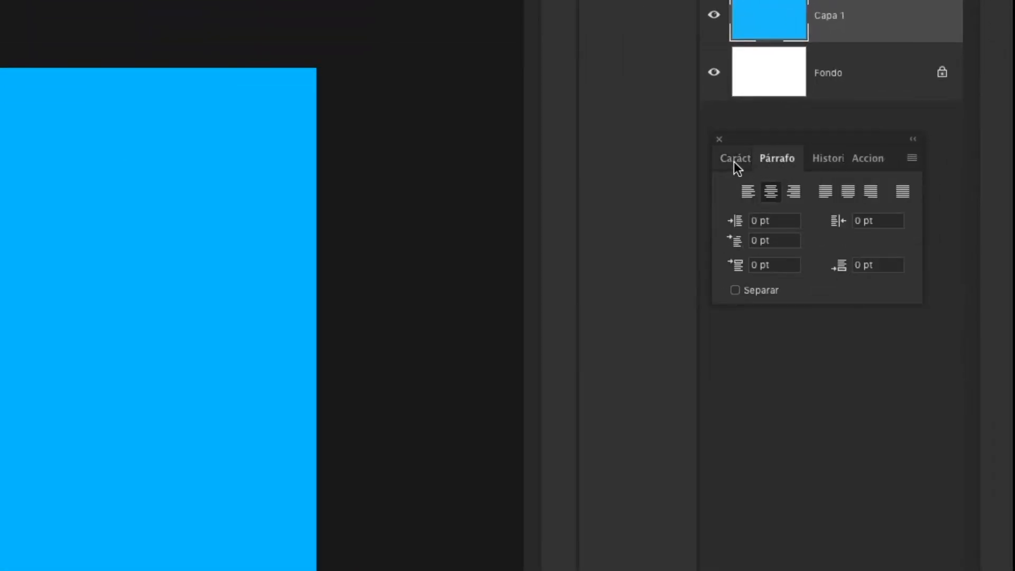
click(734, 161)
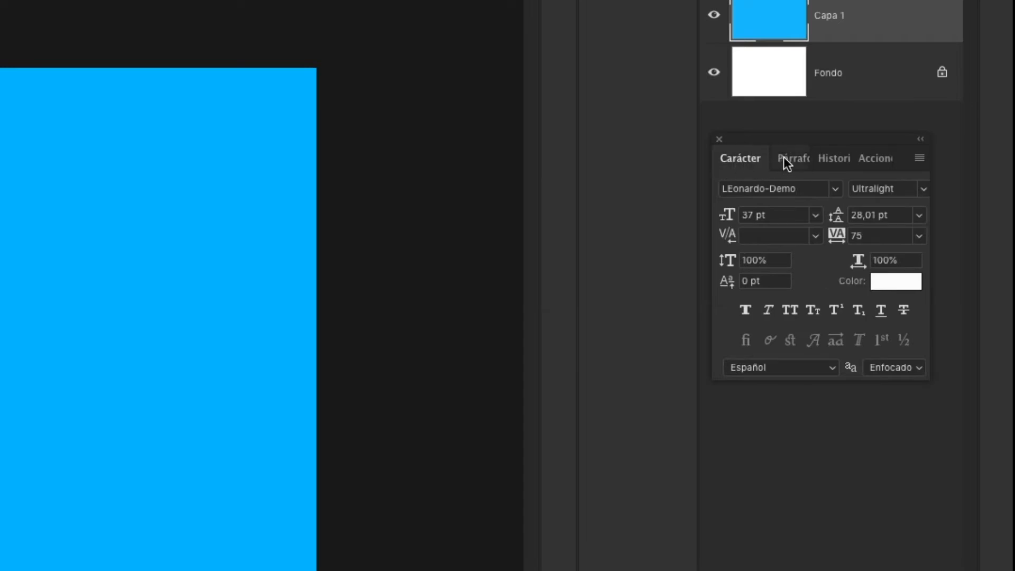
click(785, 157)
click(747, 160)
click(775, 158)
click(751, 160)
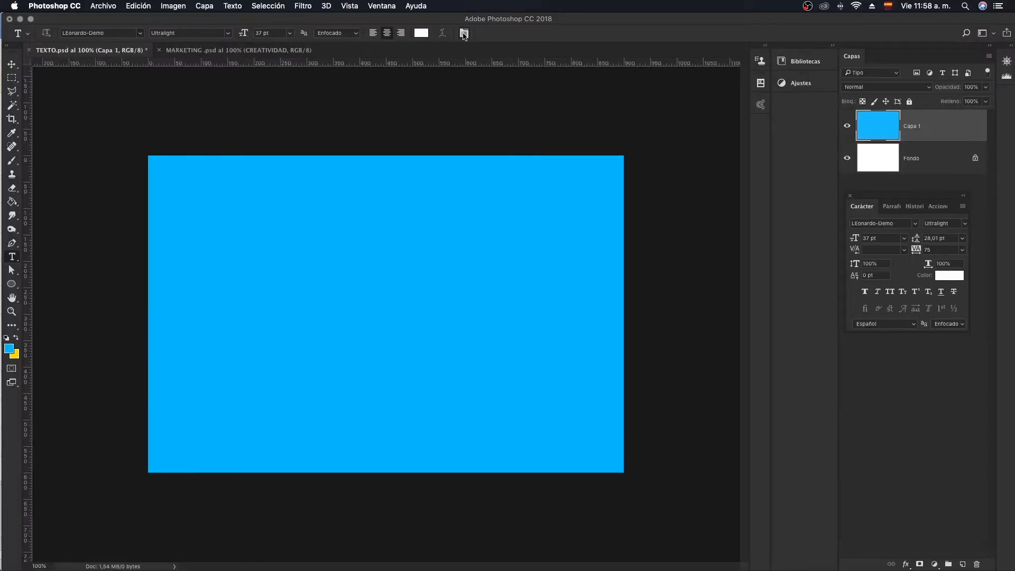
- Hide and reopen the floating text settings, and display the Paragraph options
click(464, 34)
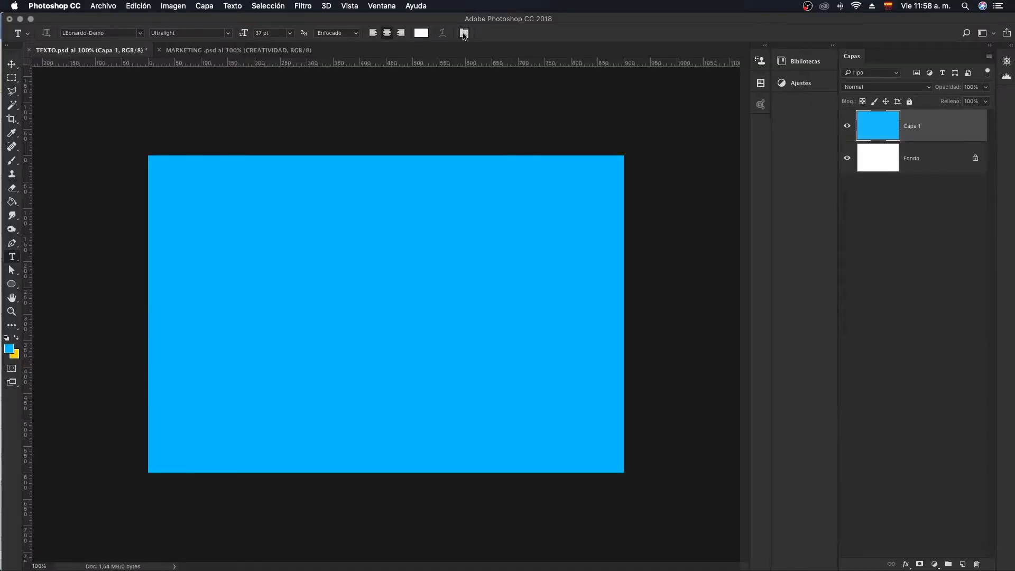
click(464, 35)
click(463, 35)
click(464, 34)
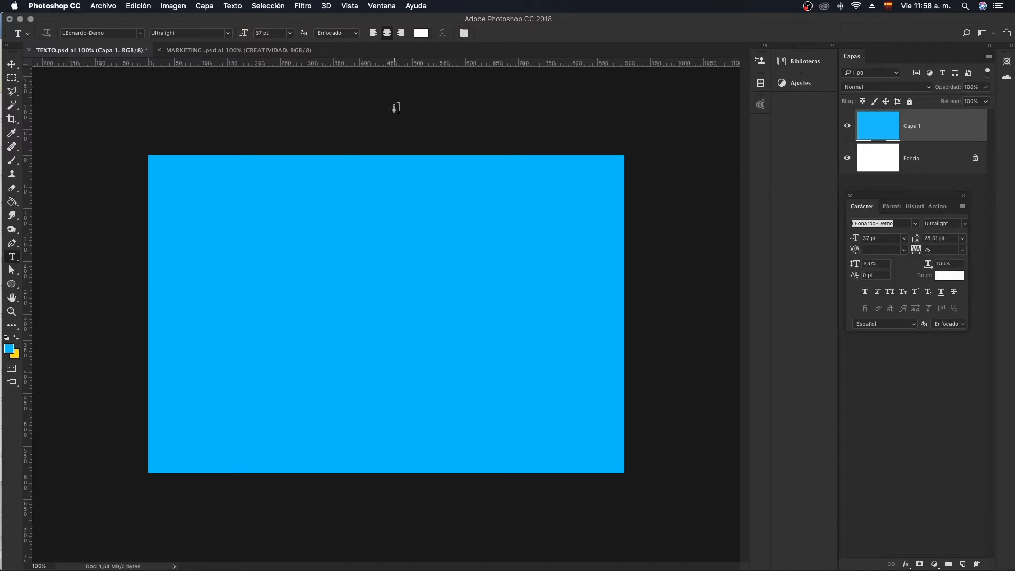
click(891, 206)
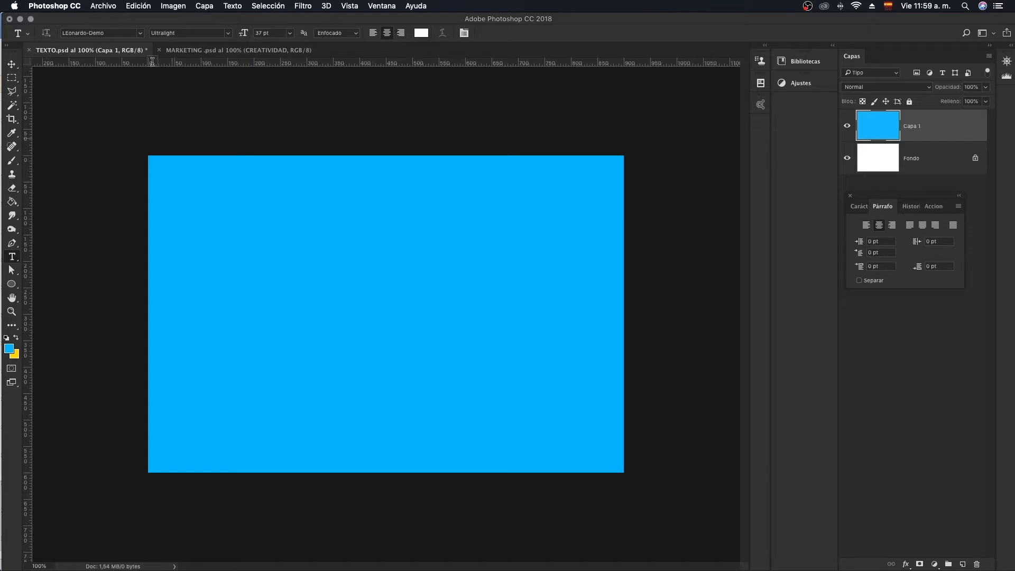
- Add the text TEXTO in Arial Black and move it to the centre of the blue canvas
click(138, 34)
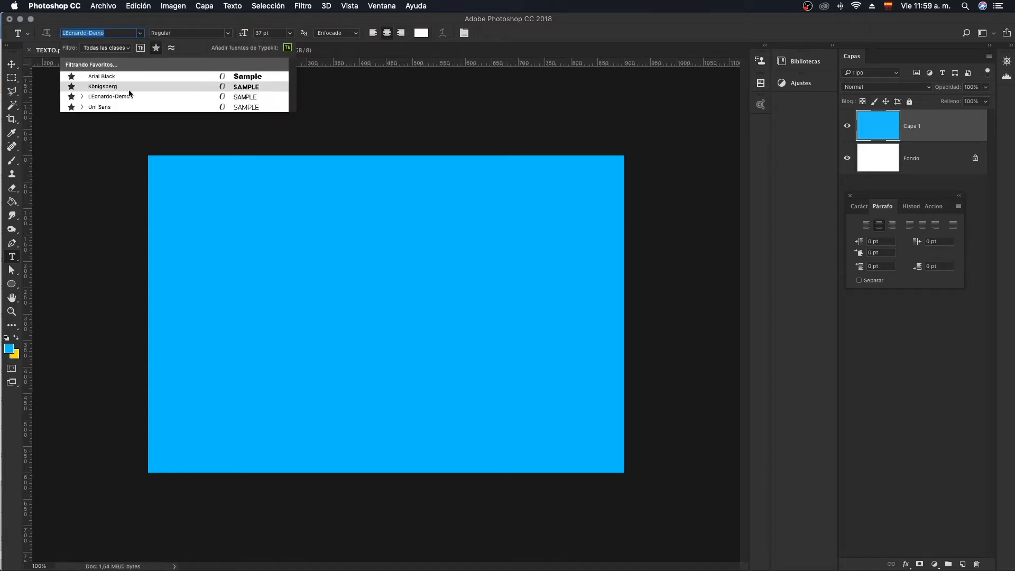
click(105, 78)
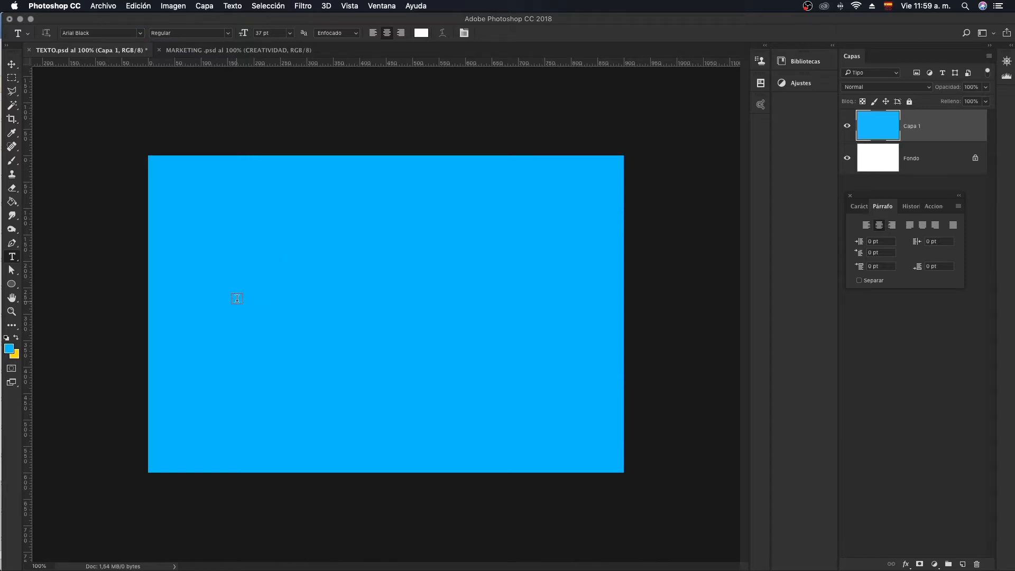
click(237, 299)
text(te)
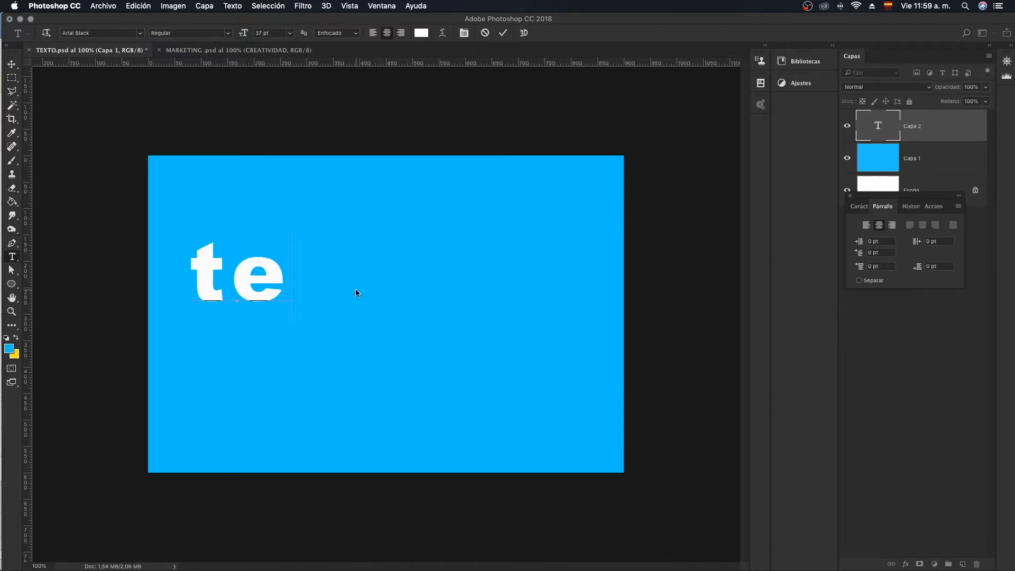
key(BackSpace)
key(BackSpace)
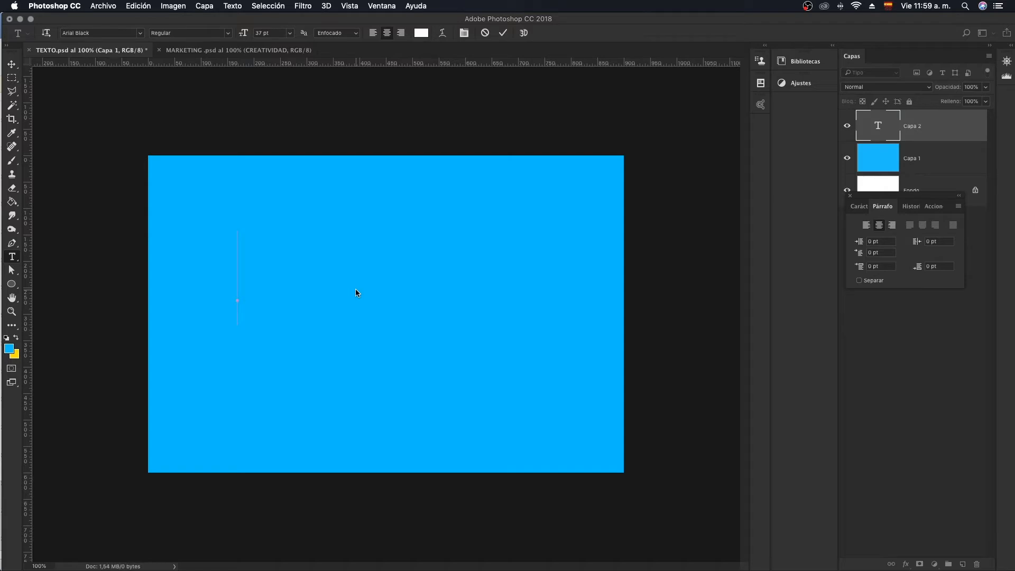
text(TEXTO)
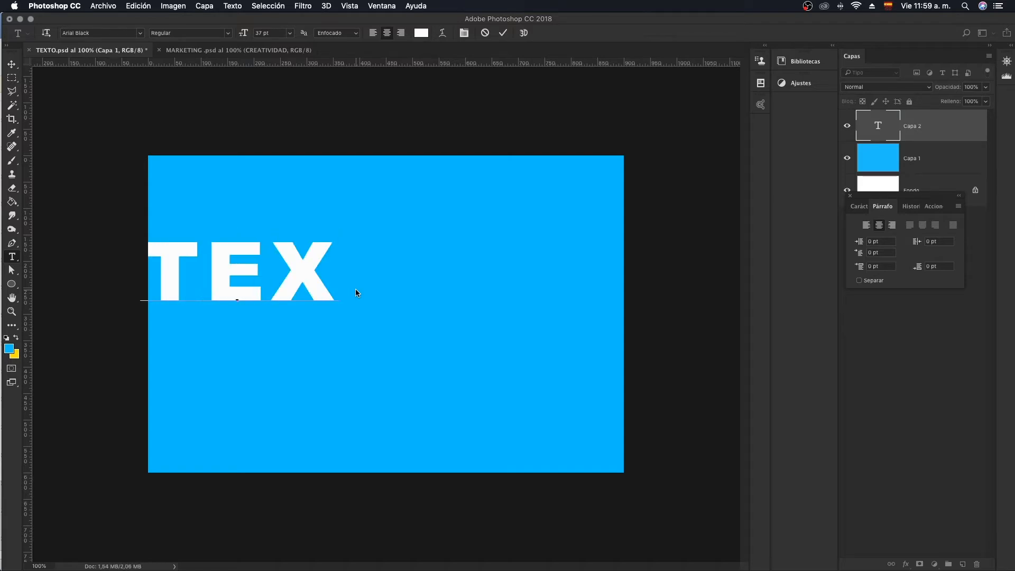
click(11, 67)
drag(281, 252, 431, 294)
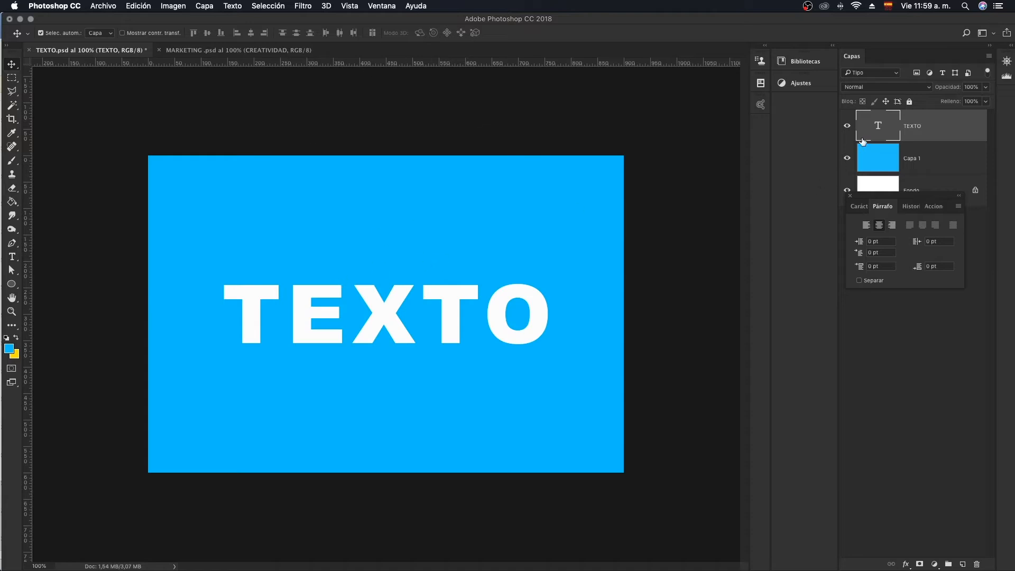
- Set the anti-aliasing of the TEXTO layer to Ninguno
click(12, 256)
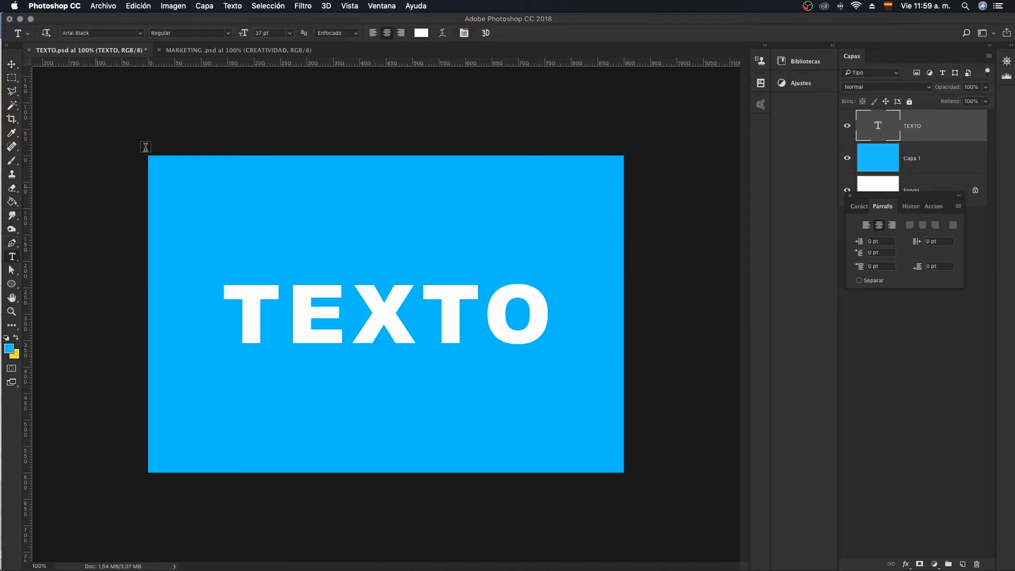
click(349, 35)
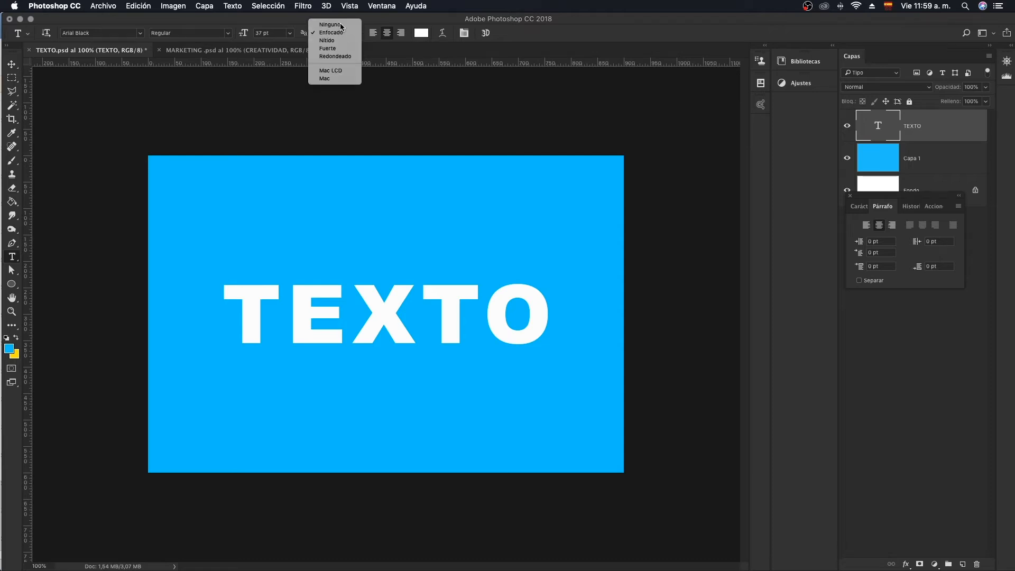
click(332, 24)
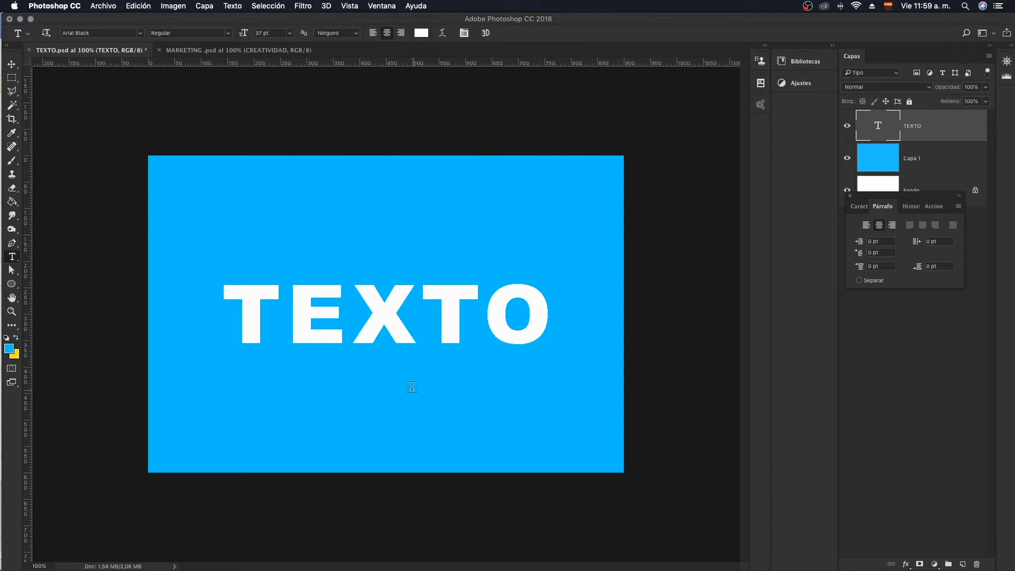
- Examine the diagonal edges of the letter X in TEXTO at pixel level
key(z)
drag(389, 300, 444, 295)
key(t)
key(z)
key(t)
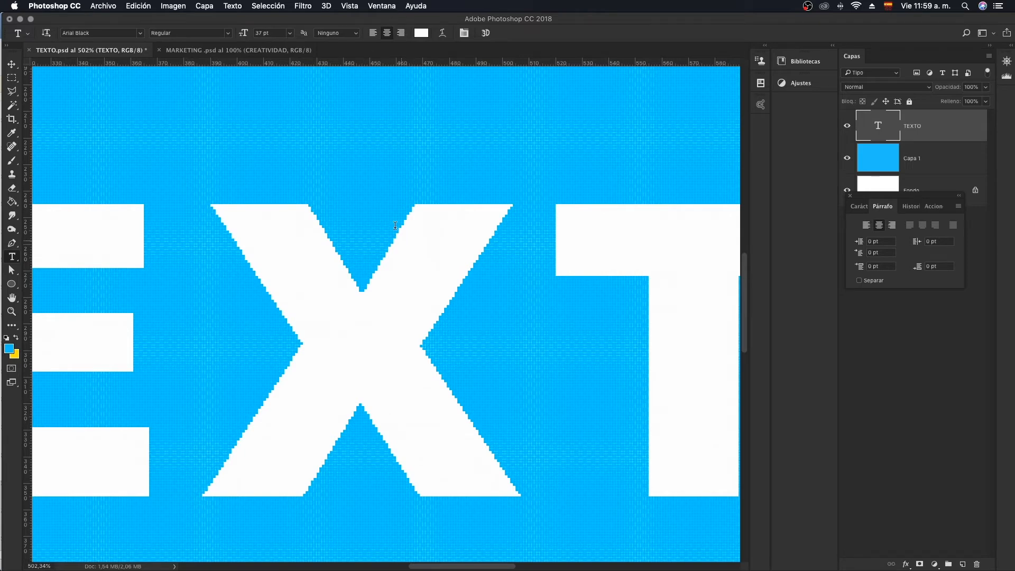
key(z)
drag(410, 229, 469, 224)
key(t)
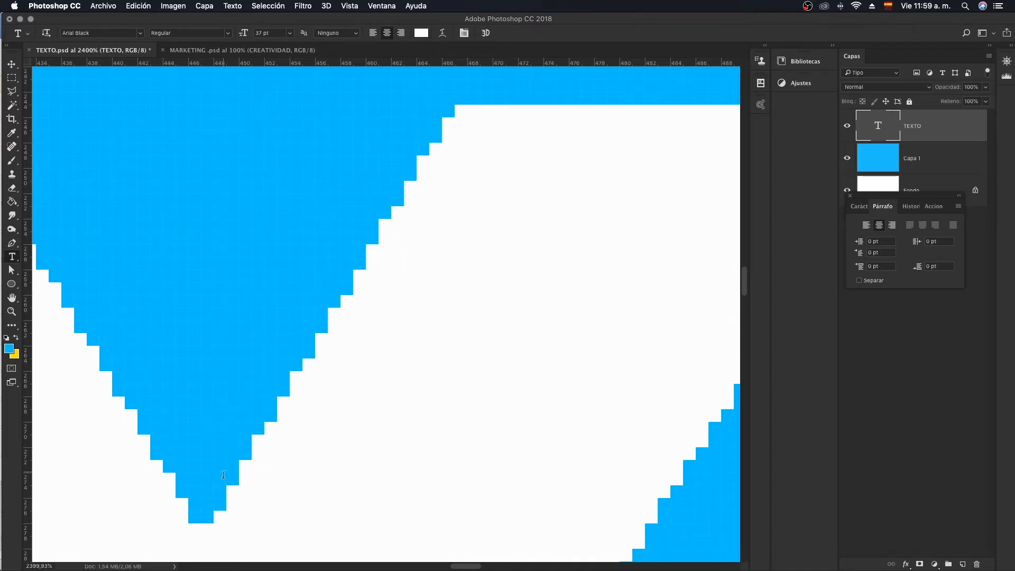
- Examine the curved outline of the letter O in TEXTO at high magnification
key(z)
drag(409, 227, 317, 245)
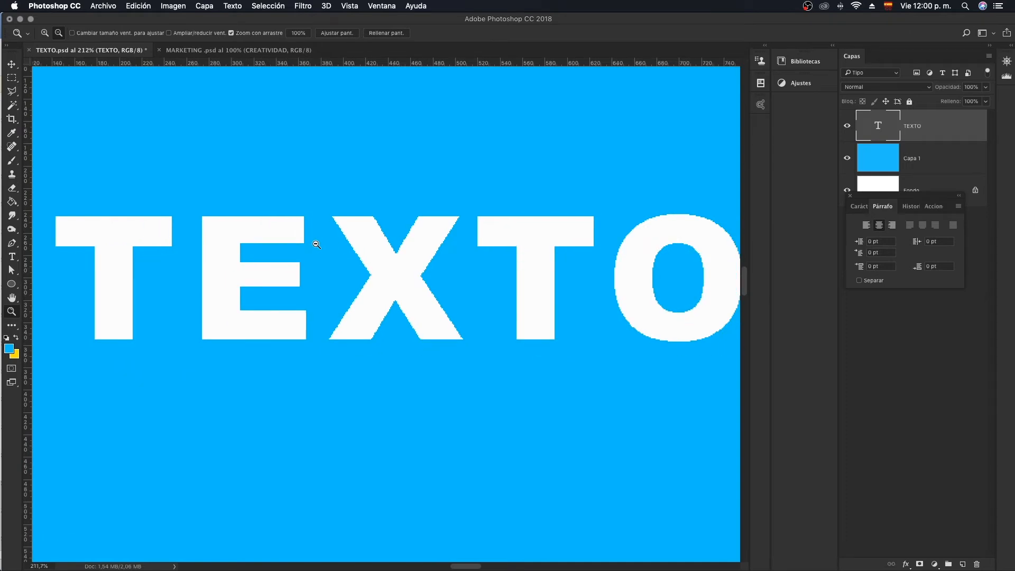
key(t)
drag(684, 266, 441, 331)
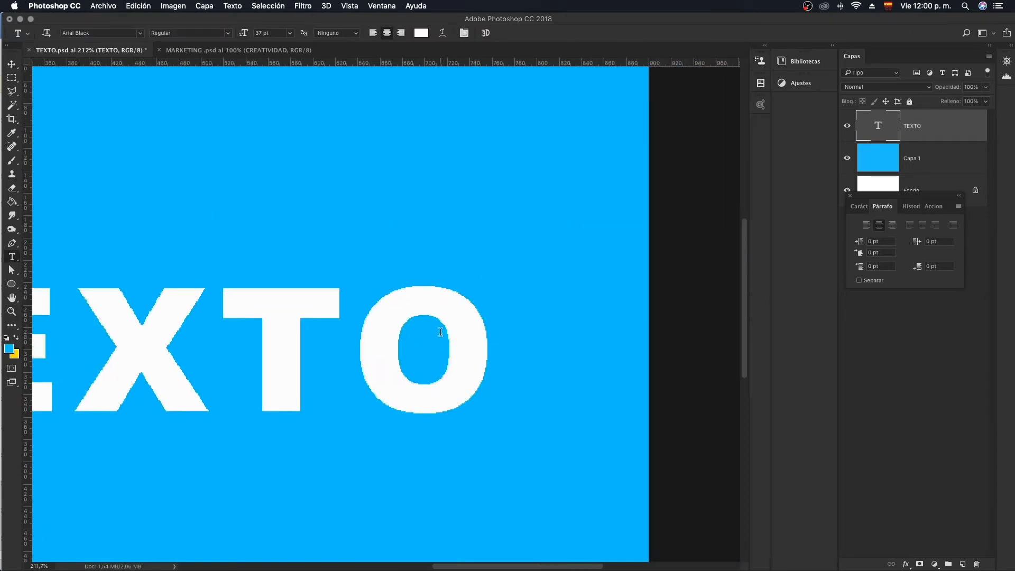
key(super+space)
drag(464, 297, 542, 297)
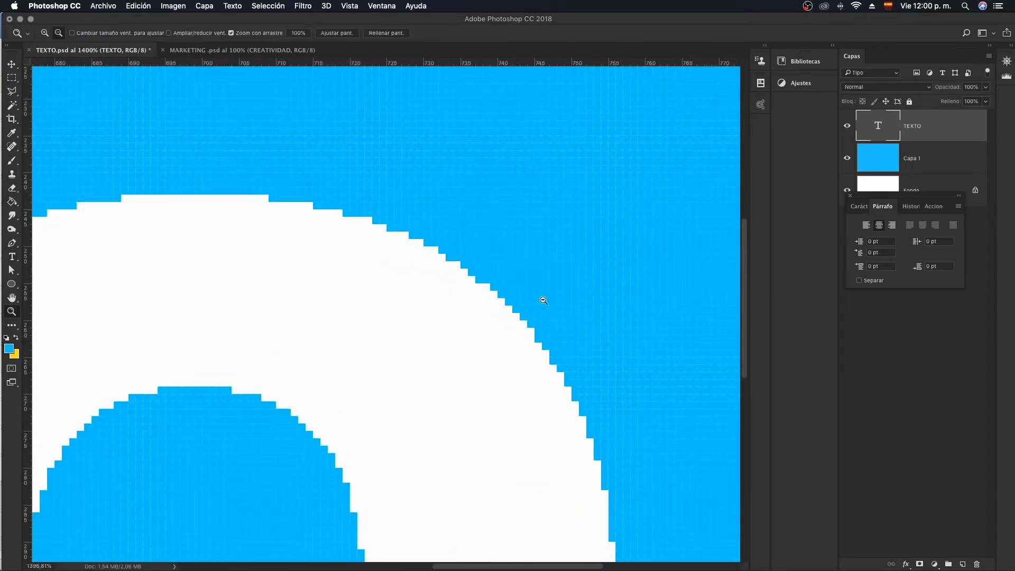
- Compare the unsmoothed letter edges of TEXTO at pixel level and at whole-word magnification
key(super+space)
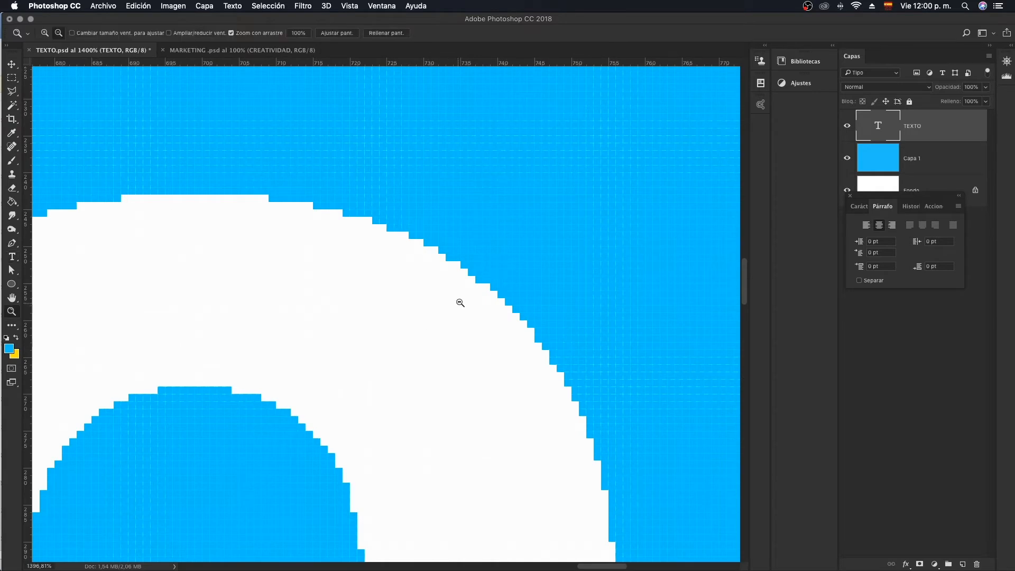
drag(458, 299, 428, 301)
scroll(399, 307, down, 1)
key(t)
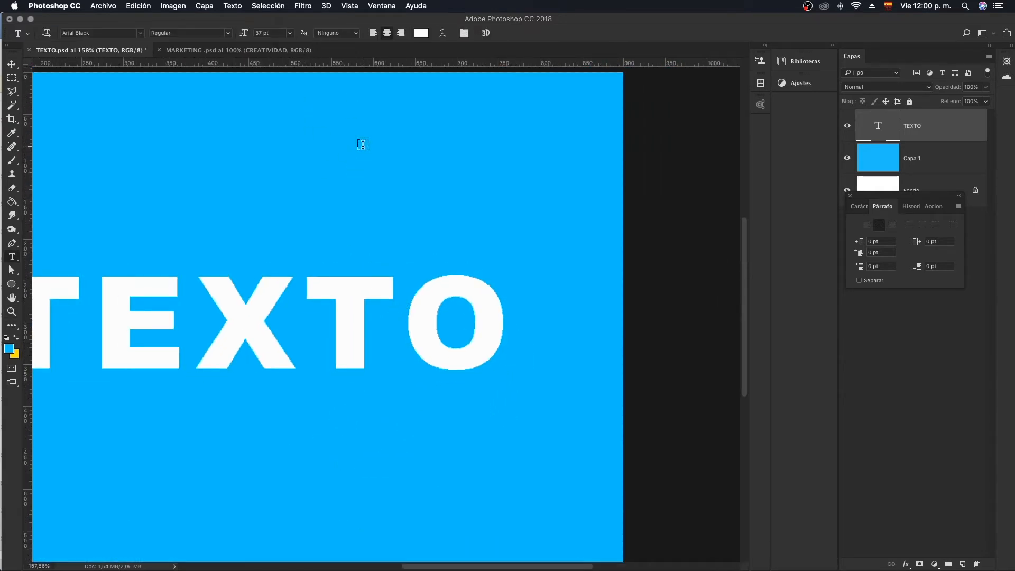
key(z)
drag(367, 206, 386, 205)
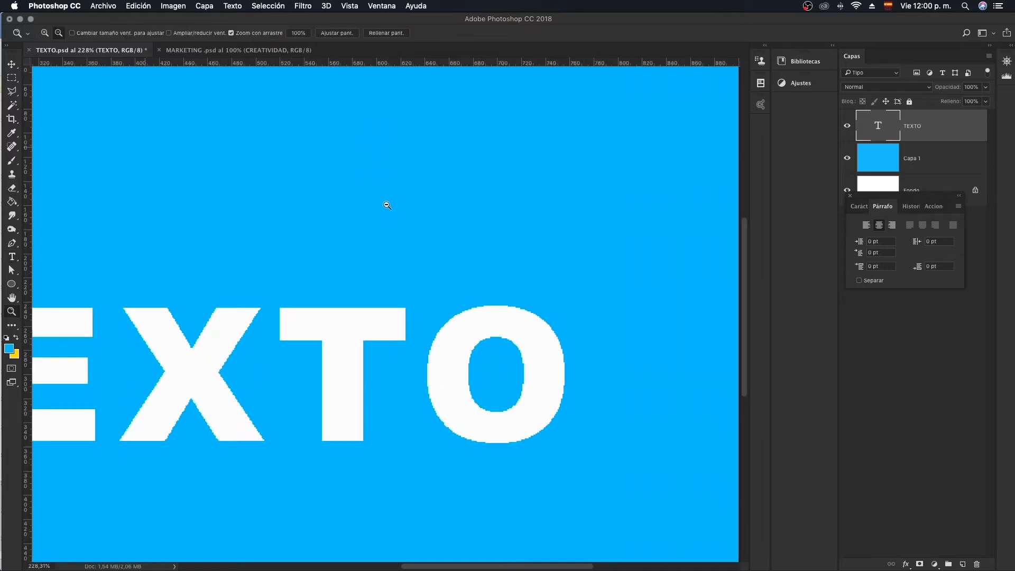
key(t)
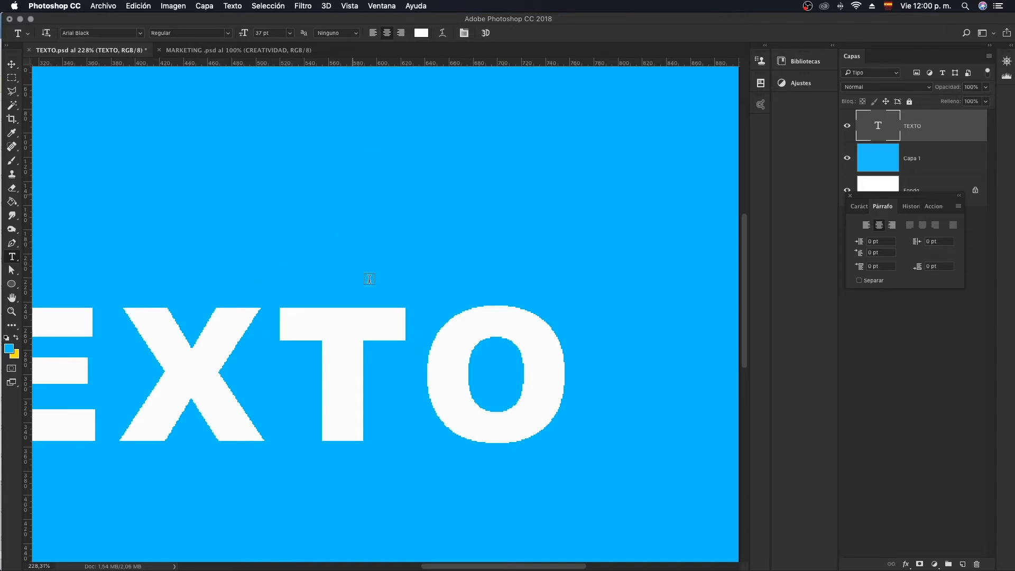
- Set the anti-aliasing of the TEXTO layer to Enfocado and check the edges of the O up close
key(z)
drag(465, 322, 529, 325)
key(t)
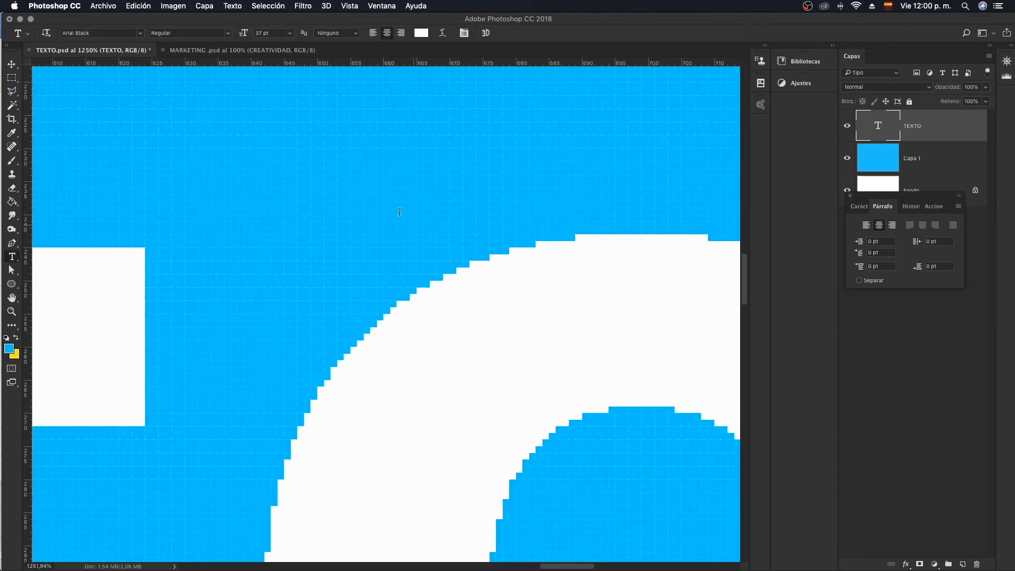
double_click(889, 133)
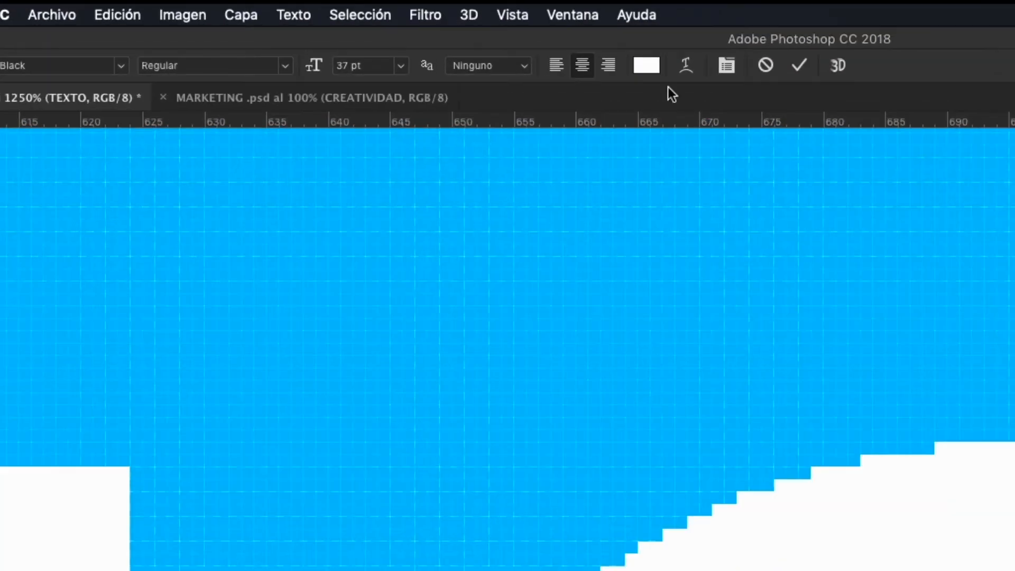
click(510, 65)
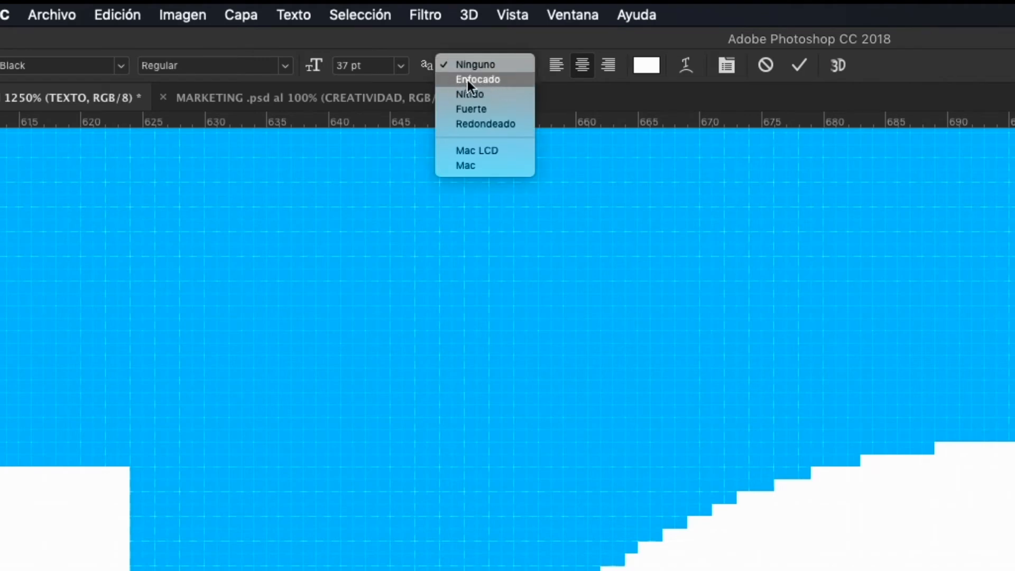
click(467, 80)
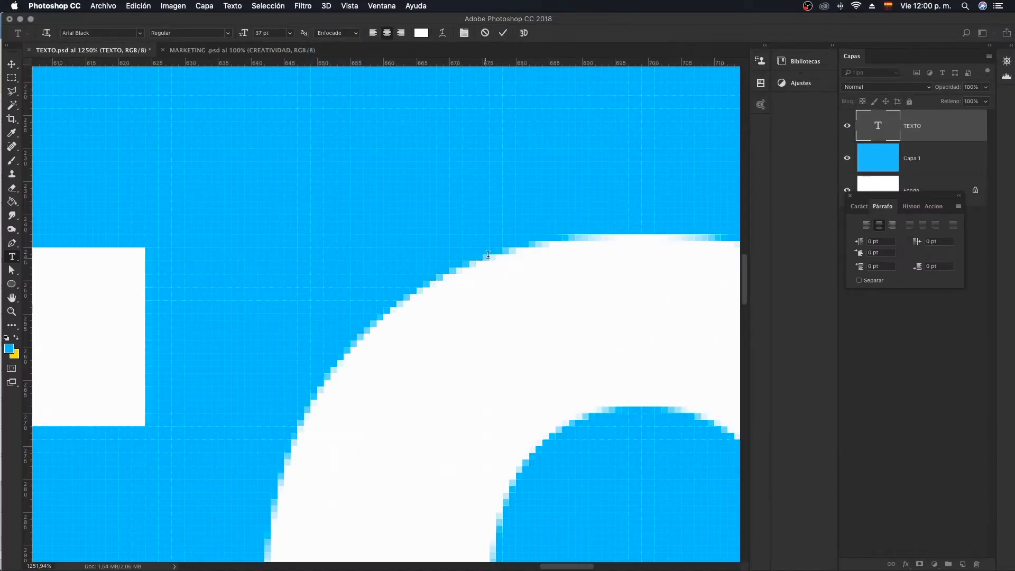
scroll(482, 284, right, 5)
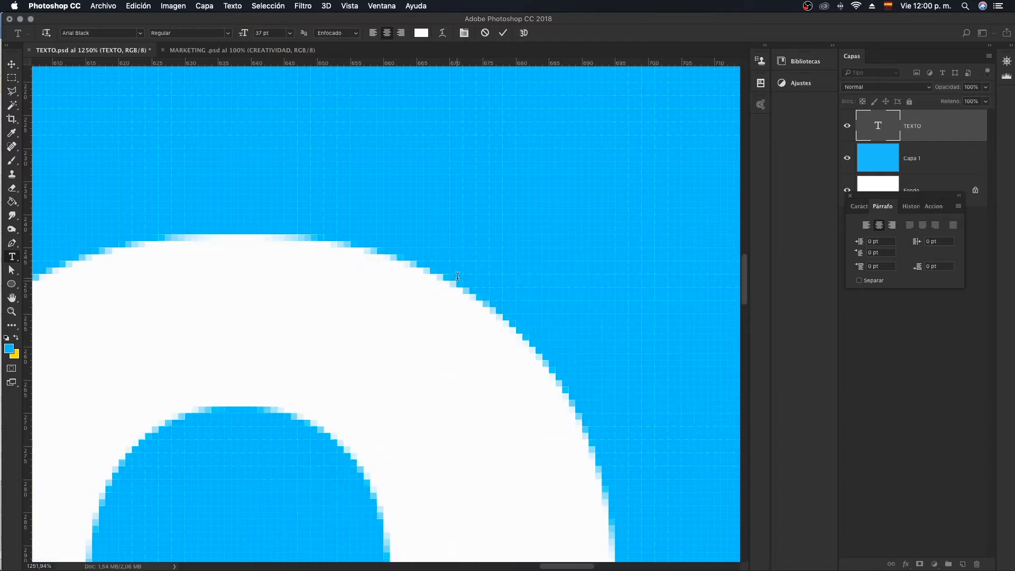
scroll(440, 281, right, 5)
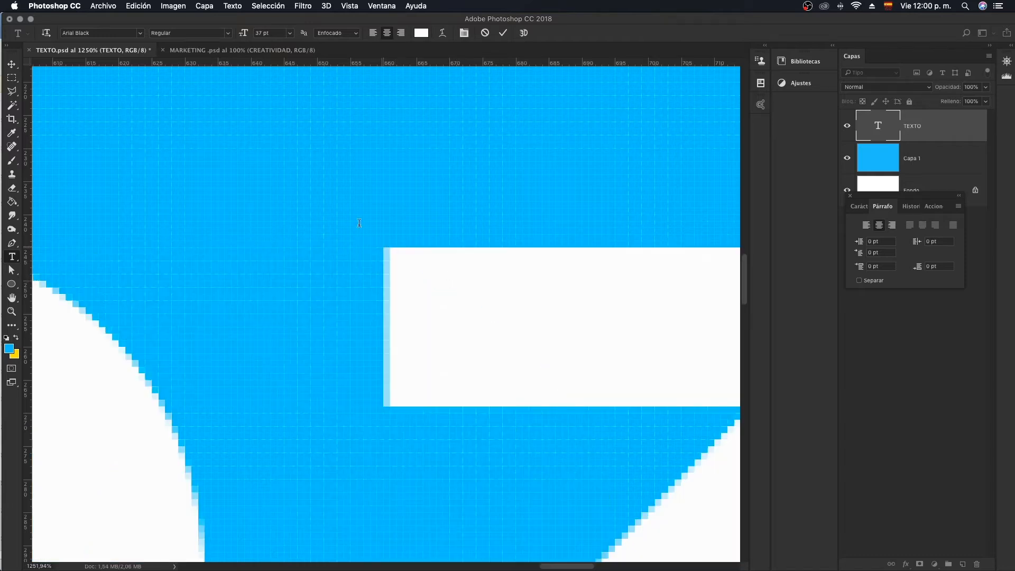
scroll(174, 93, left, 10)
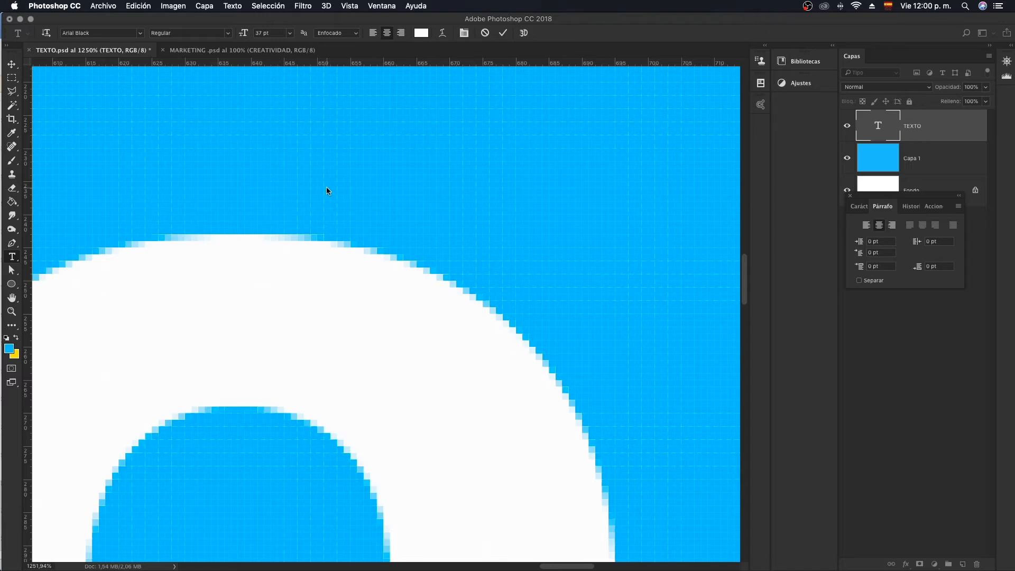
click(946, 166)
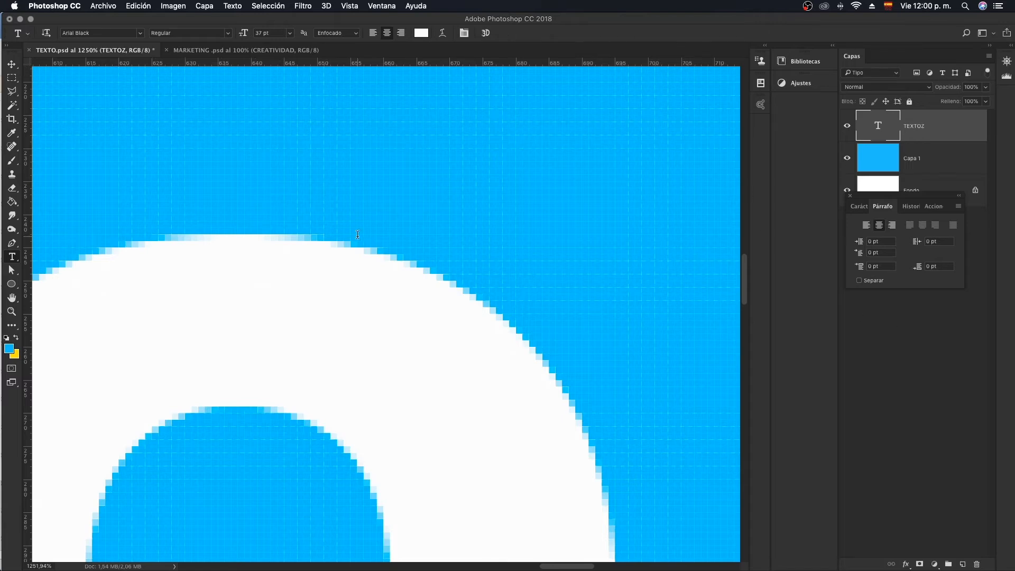
- Delete the stray Z at the end of the text so it reads TEXTO
key(super+0)
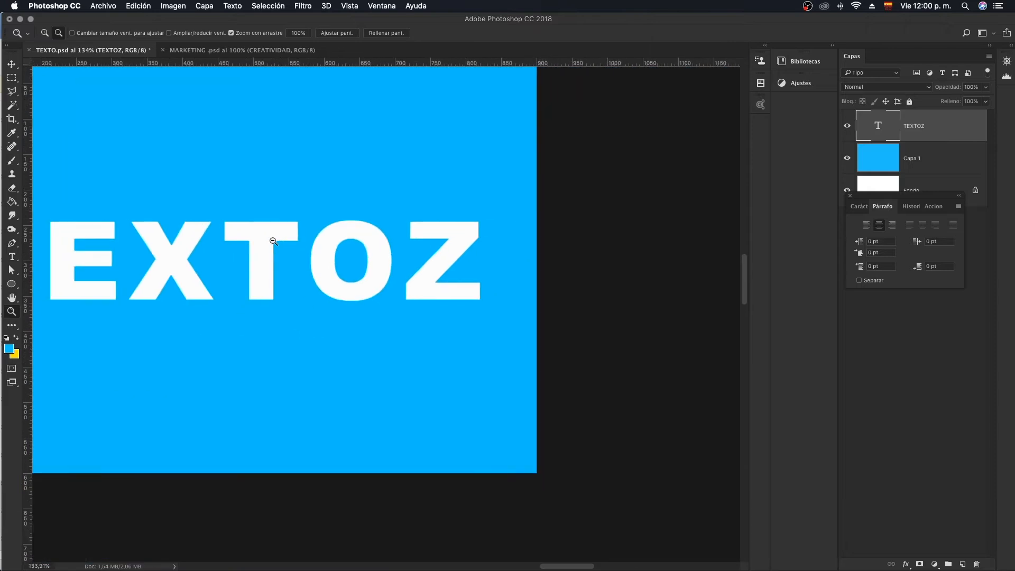
drag(574, 305, 655, 304)
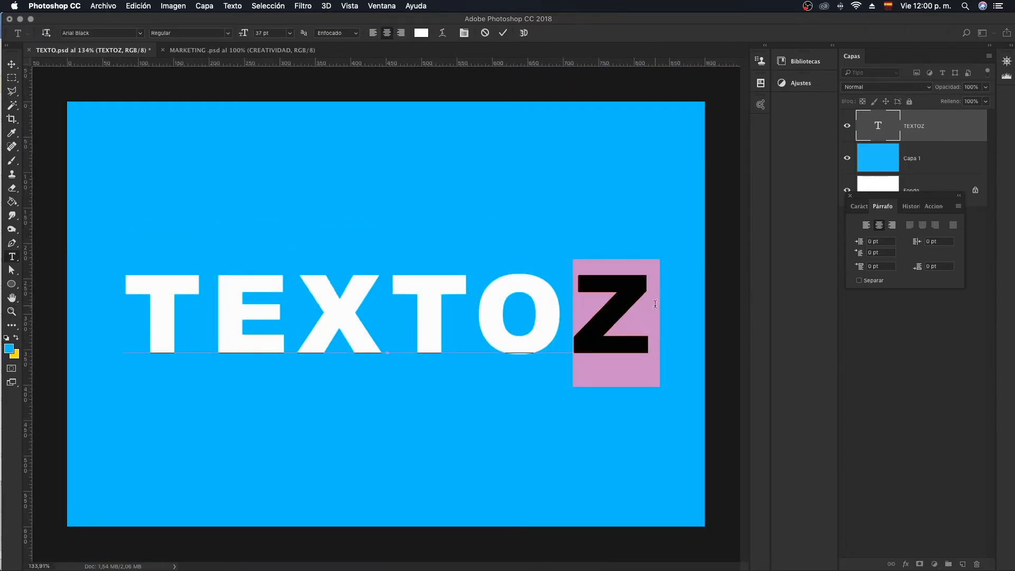
key(BackSpace)
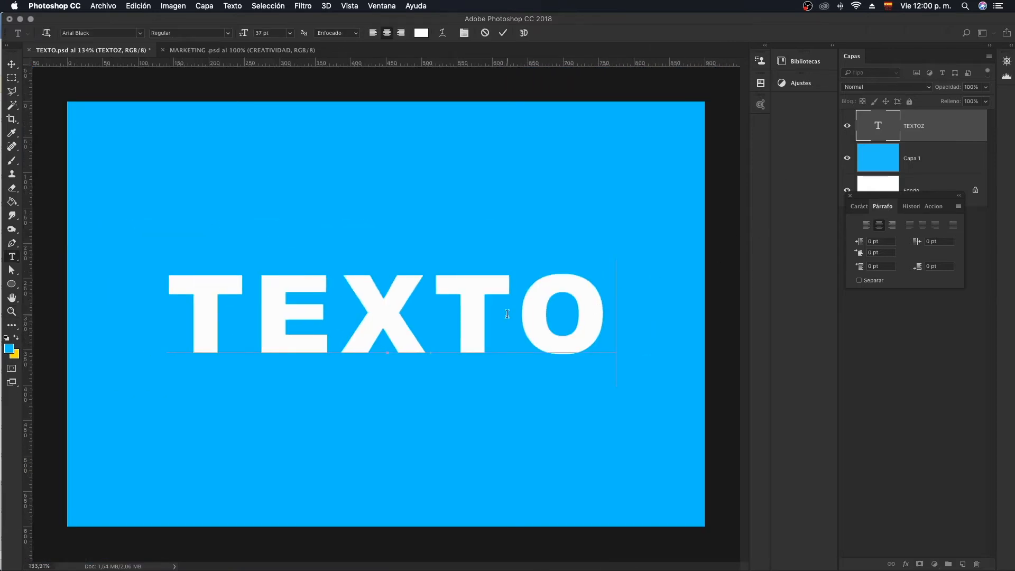
click(655, 254)
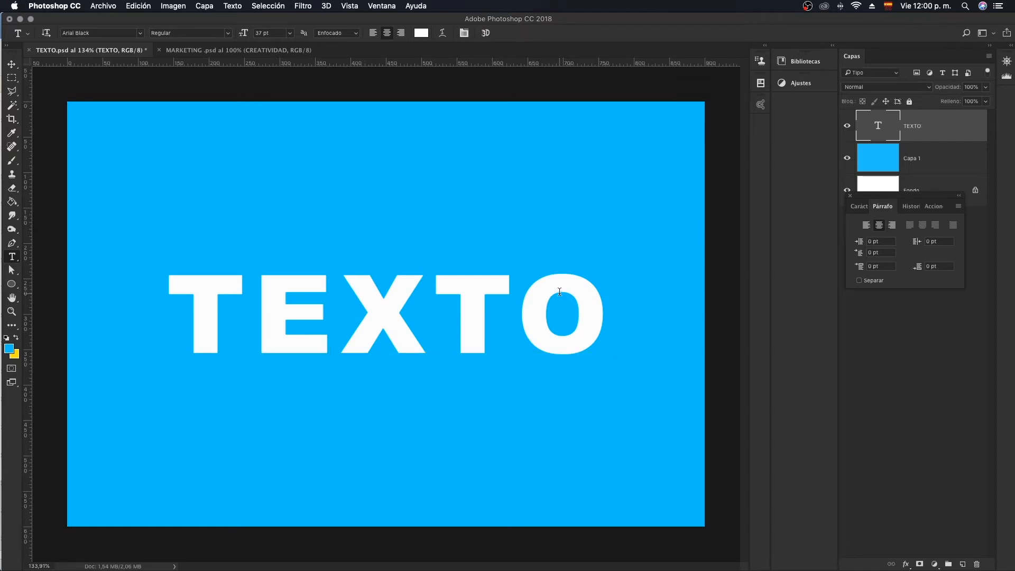
- Examine the edge pixels along the outer curve of the O at up to 3200% magnification, ending with the whole canvas in view
key(z)
drag(551, 283, 528, 259)
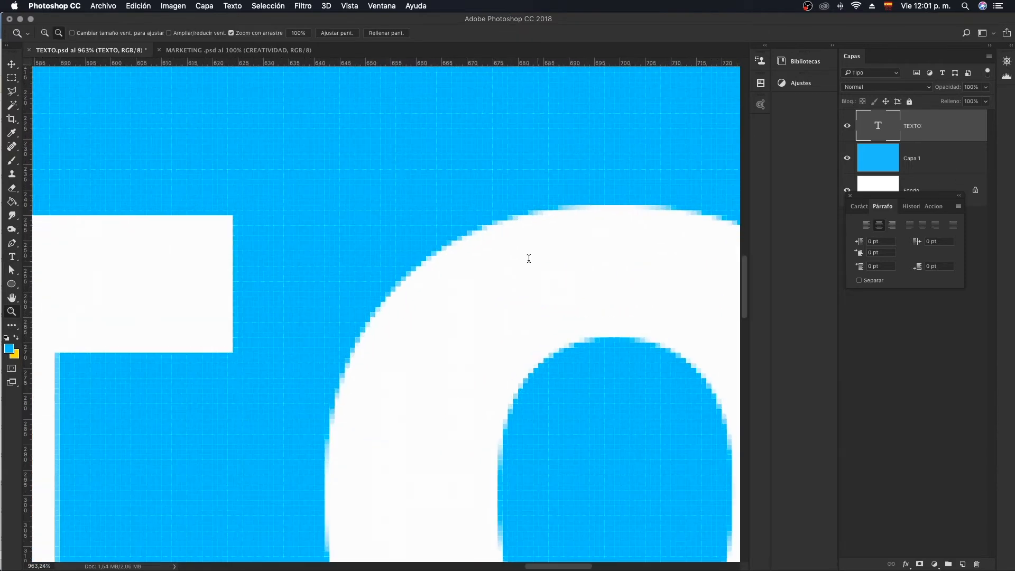
key(t)
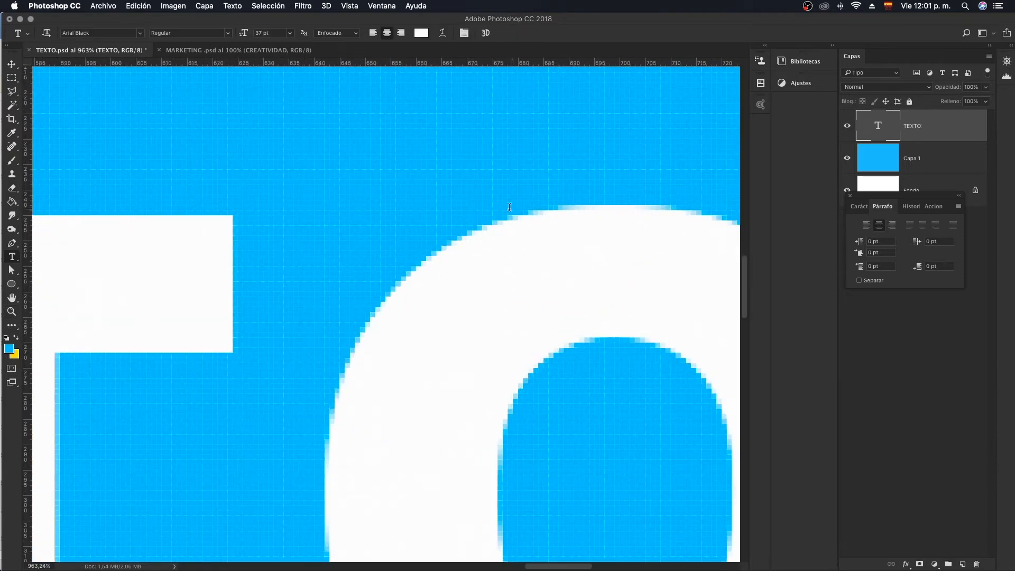
key(z)
drag(465, 265, 510, 265)
key(t)
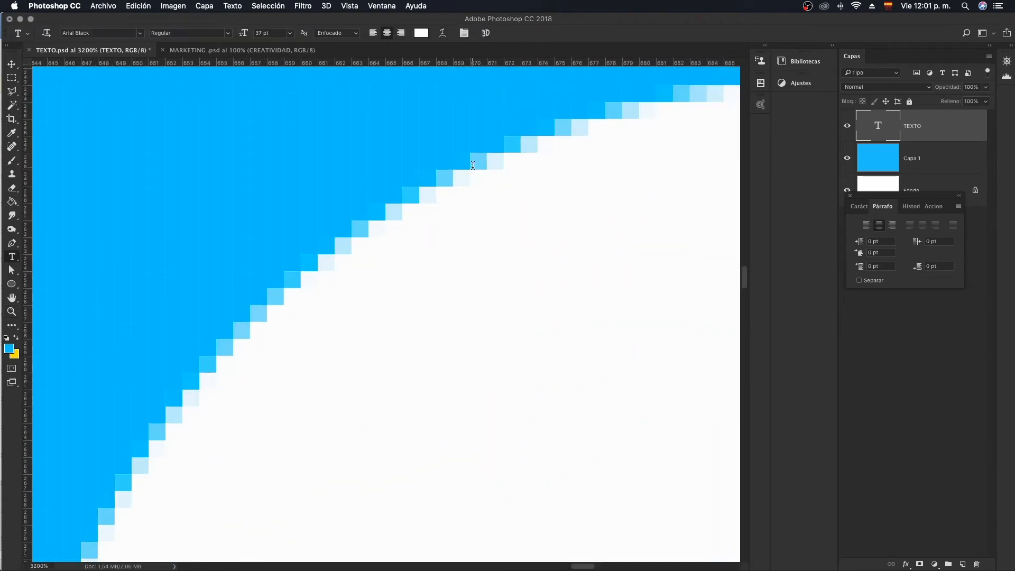
key(z)
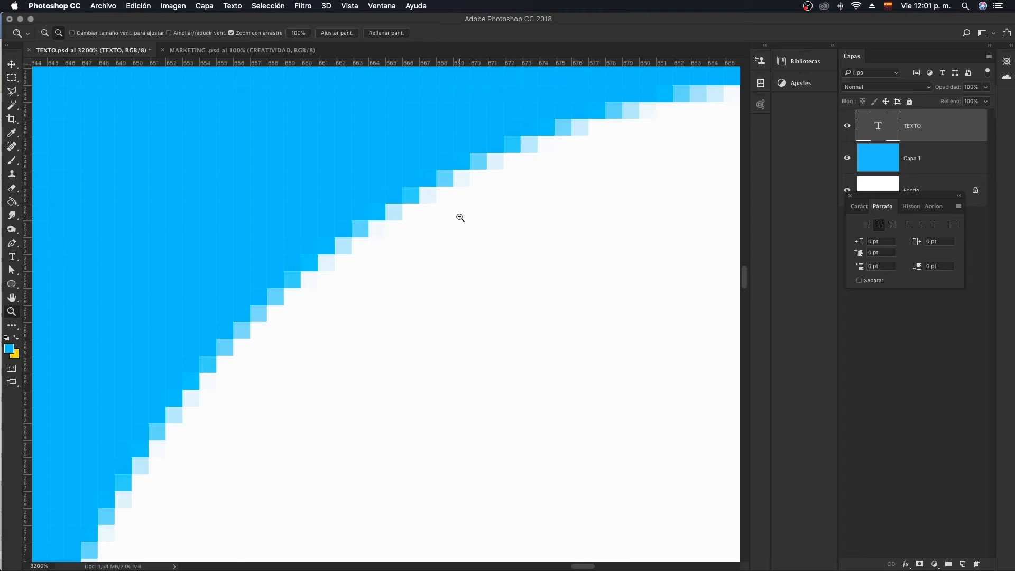
drag(460, 217, 329, 234)
key(t)
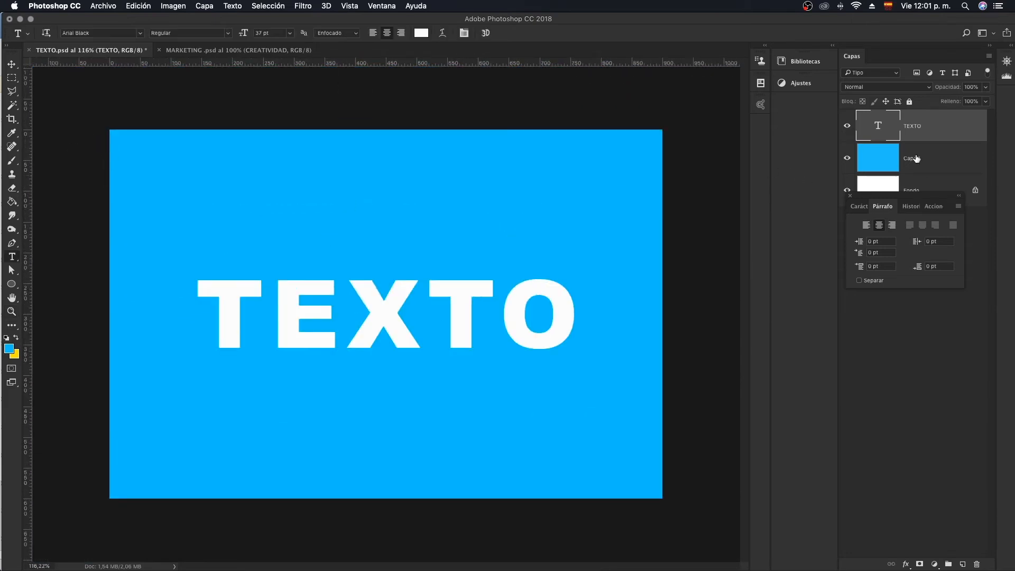
- Switch the TEXTO layer's anti-aliasing back to Ninguno for comparison around the letters X, T and O
click(344, 32)
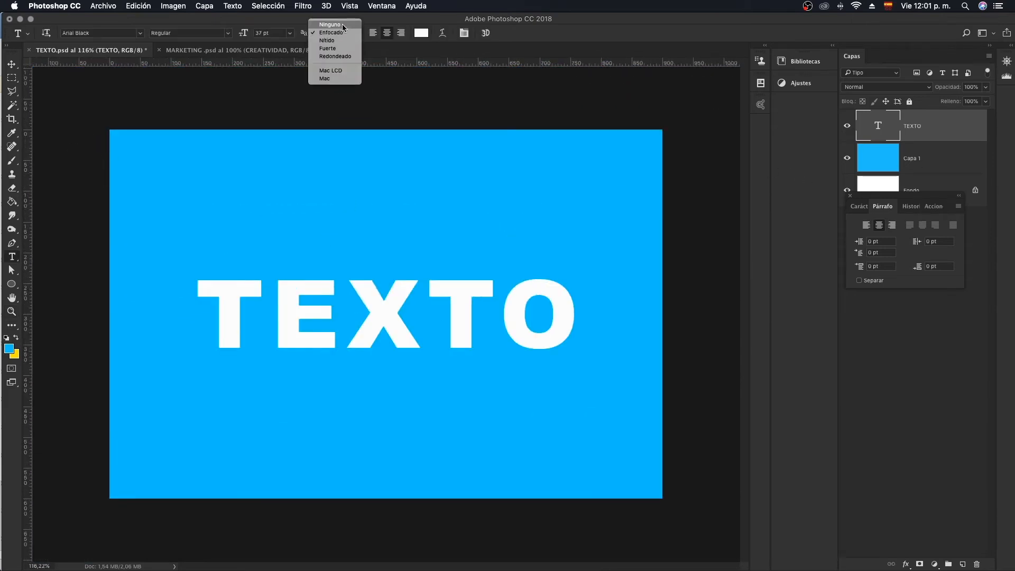
click(342, 25)
key(z)
drag(517, 303, 555, 294)
- Try the Enfocado, Nítido and Fuerte anti-aliasing methods in turn on the TEXTO layer
key(t)
click(340, 33)
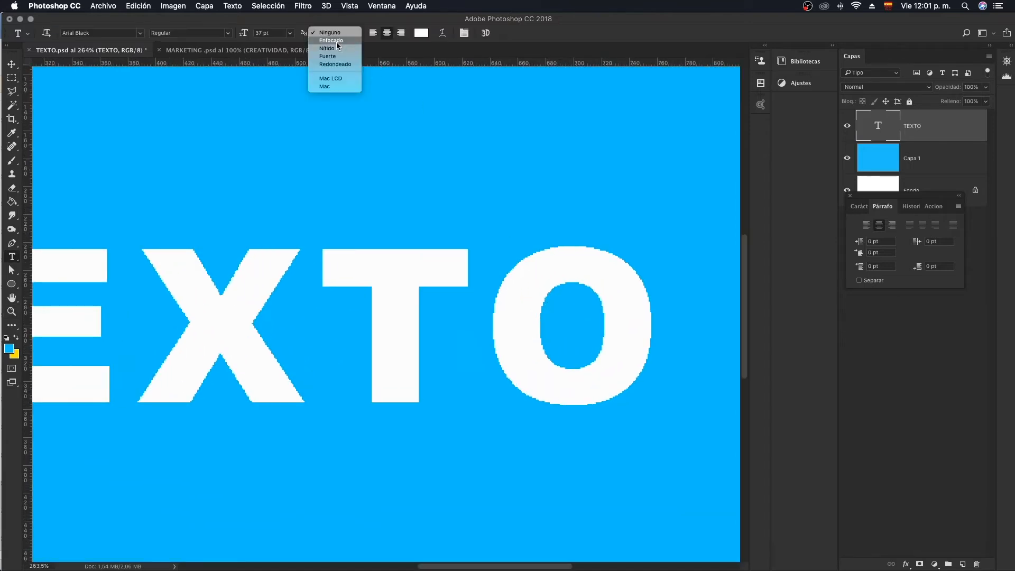
click(336, 41)
click(337, 34)
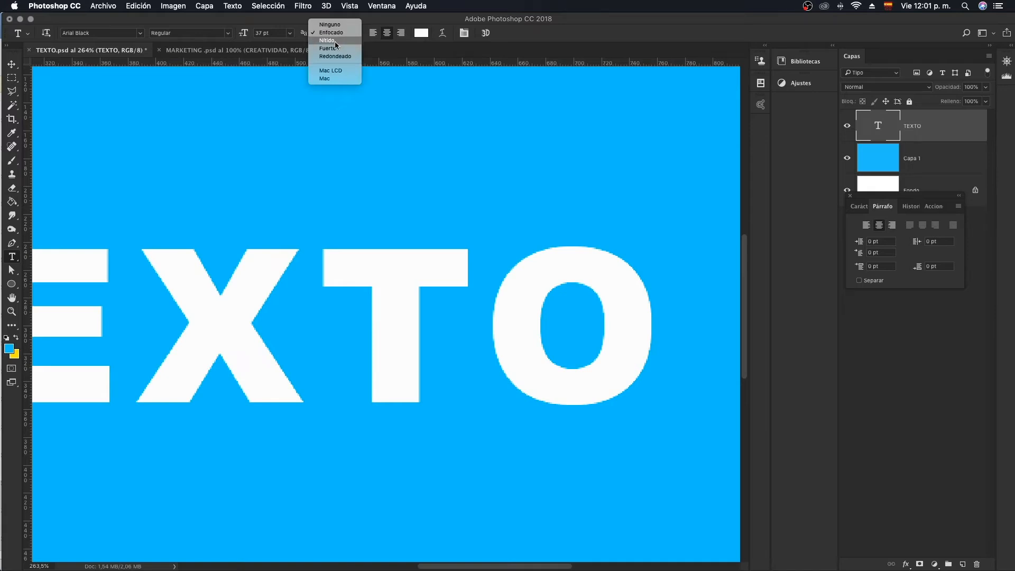
click(334, 40)
click(336, 33)
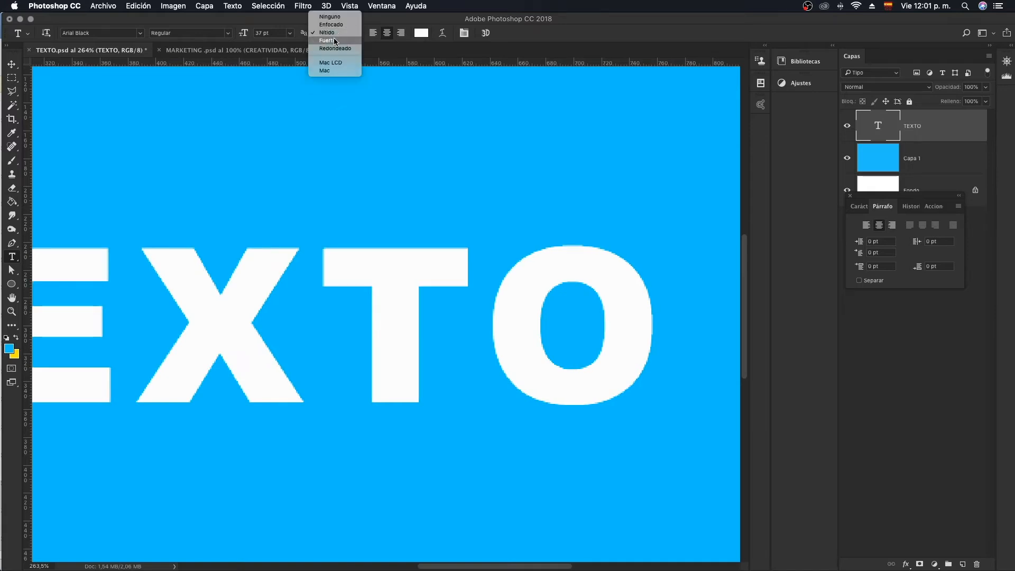
click(336, 41)
- Set the anti-aliasing of the TEXTO layer to Redondeado and bring the whole canvas back into view
click(336, 34)
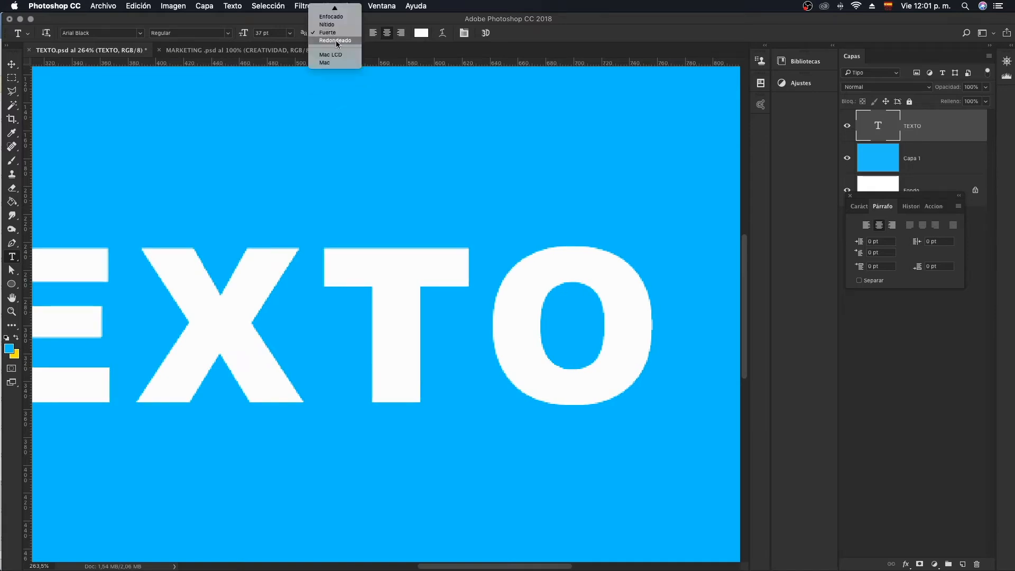
click(335, 41)
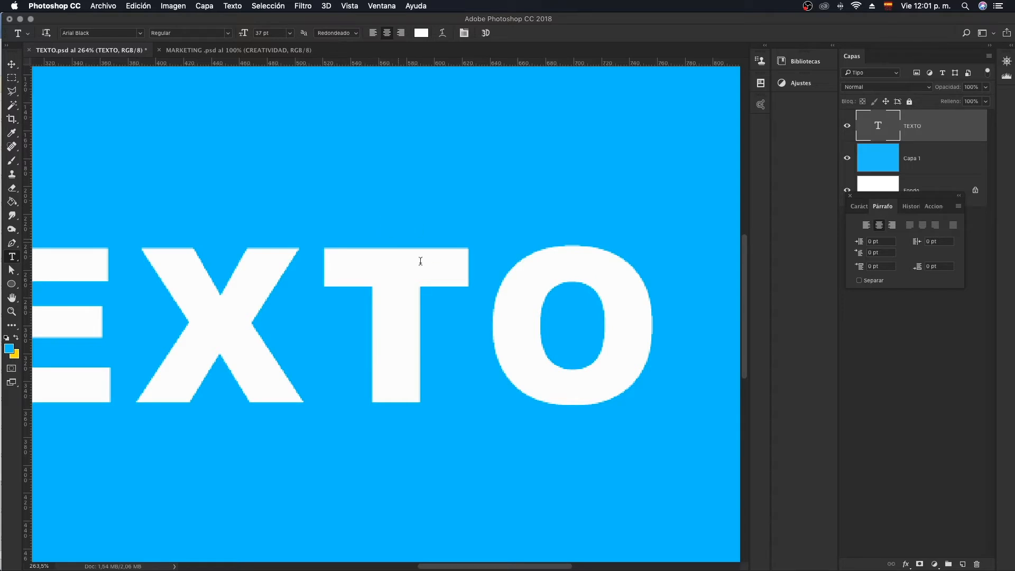
key(z)
drag(486, 277, 457, 296)
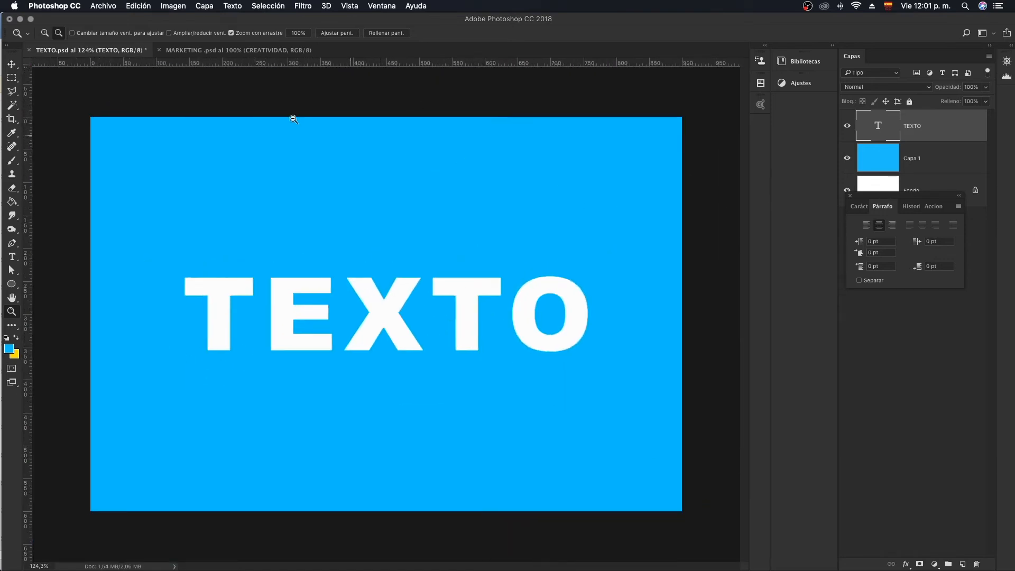
- Review the available text warp styles for the TEXTO layer and cancel without applying one
click(13, 257)
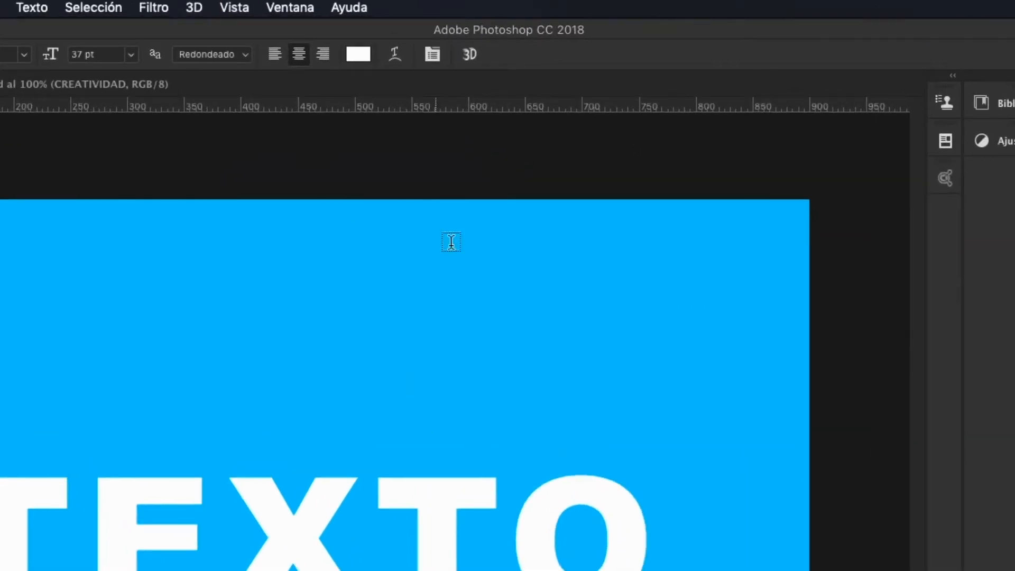
click(399, 56)
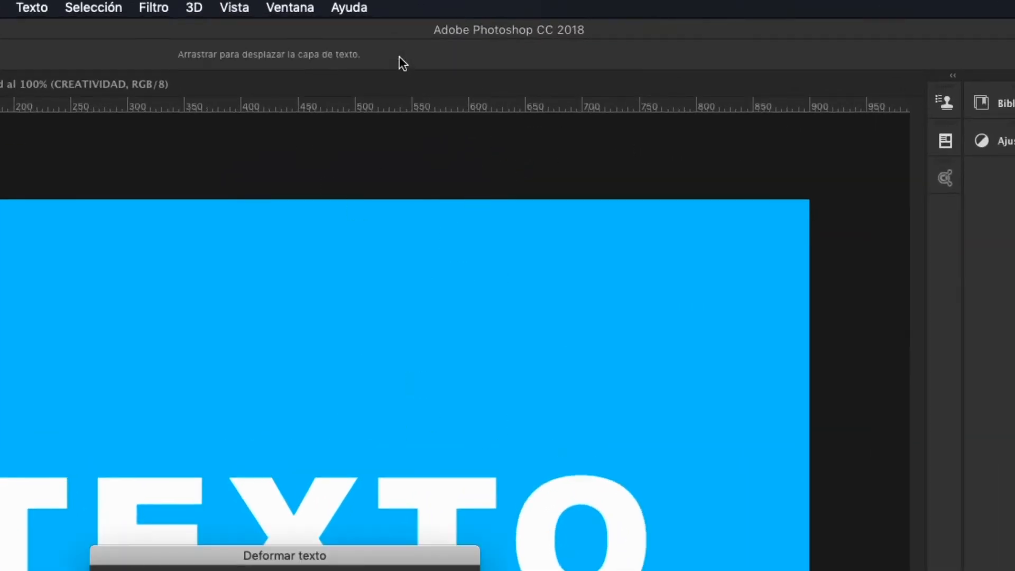
click(405, 339)
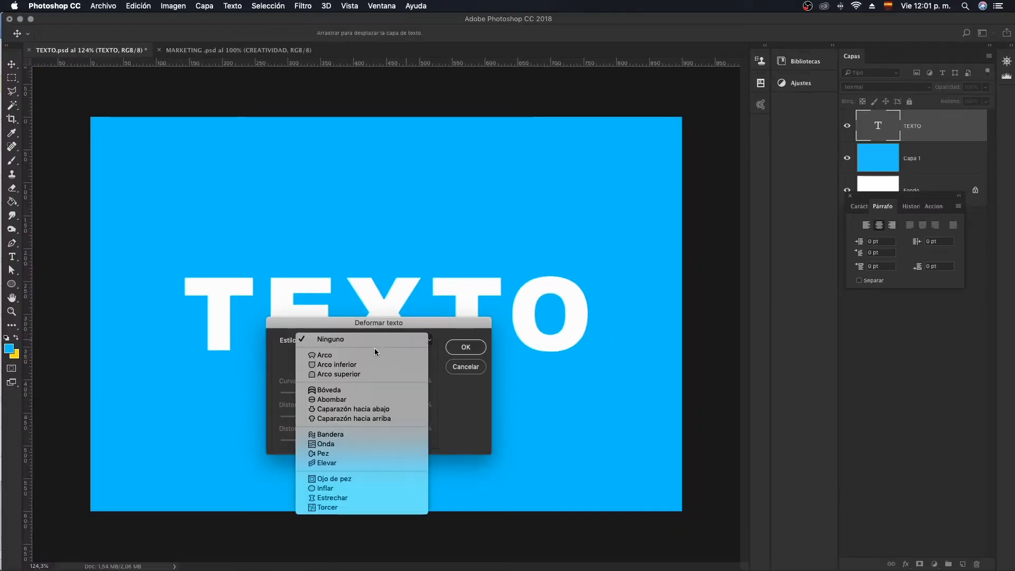
click(466, 368)
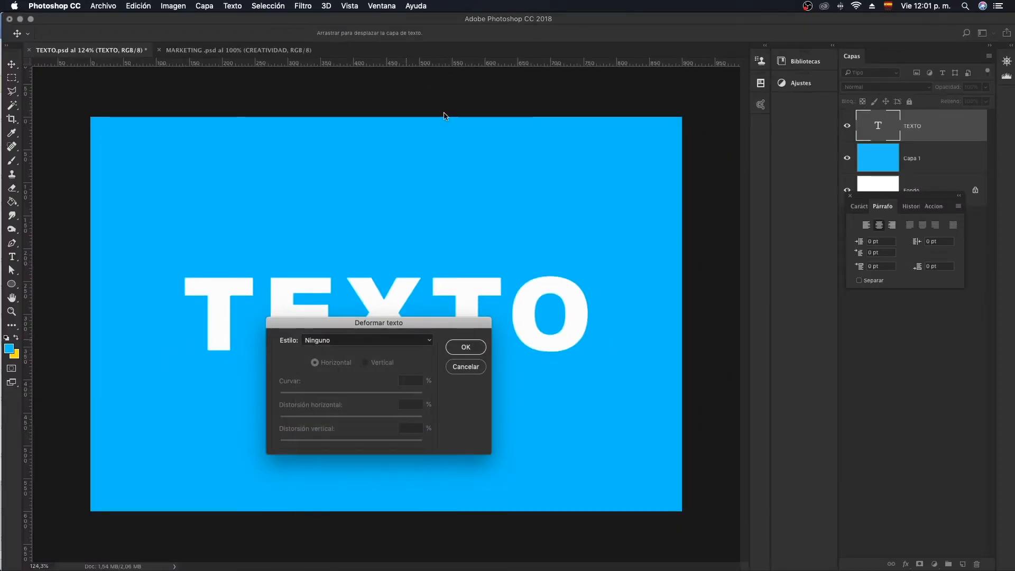
click(466, 368)
- Preview the Arco, Arco inferior and Bandera warp styles on the TEXTO layer and cancel the warp
click(445, 34)
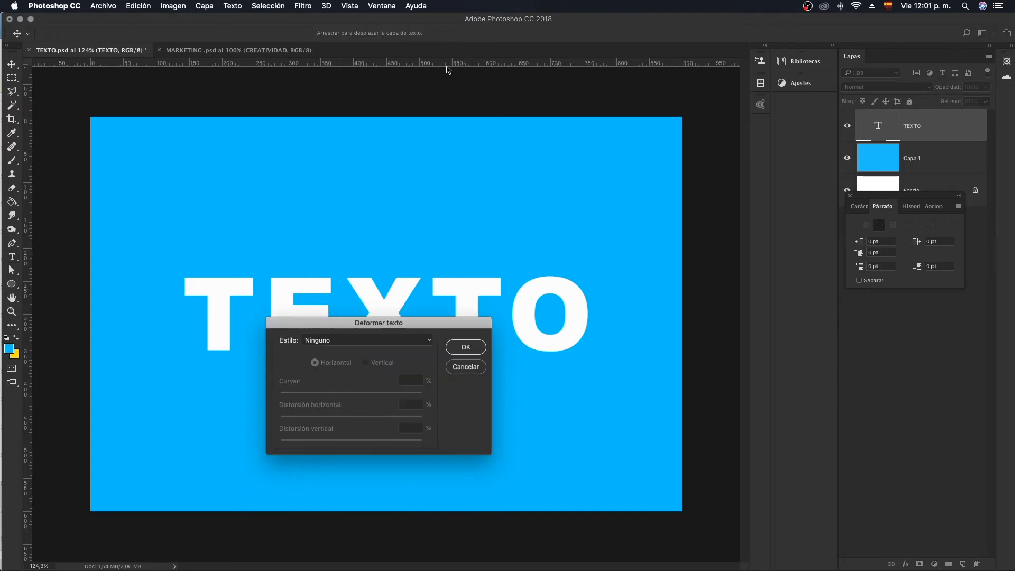
click(395, 340)
click(396, 341)
click(379, 344)
click(334, 356)
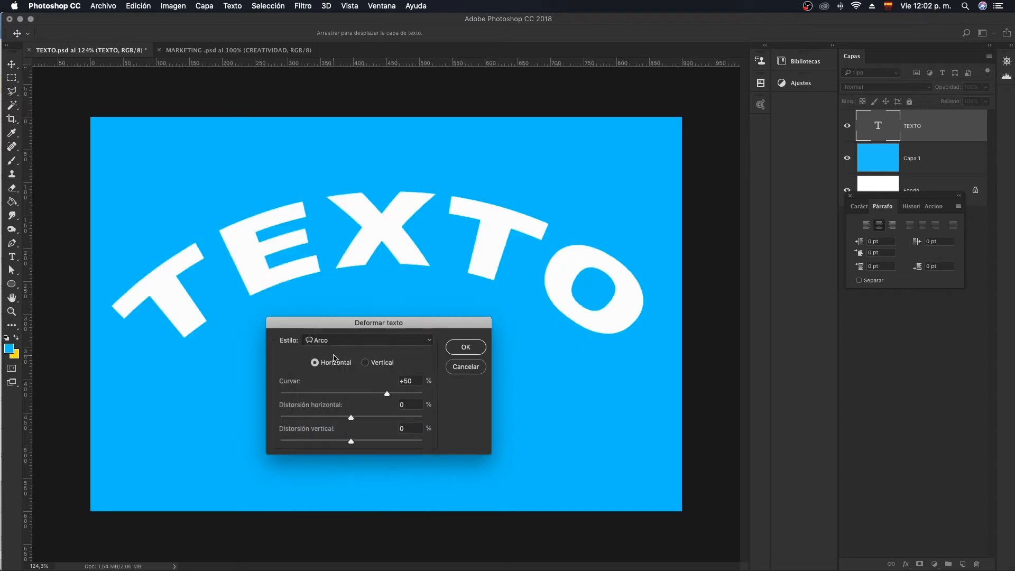
click(355, 345)
click(348, 354)
click(359, 341)
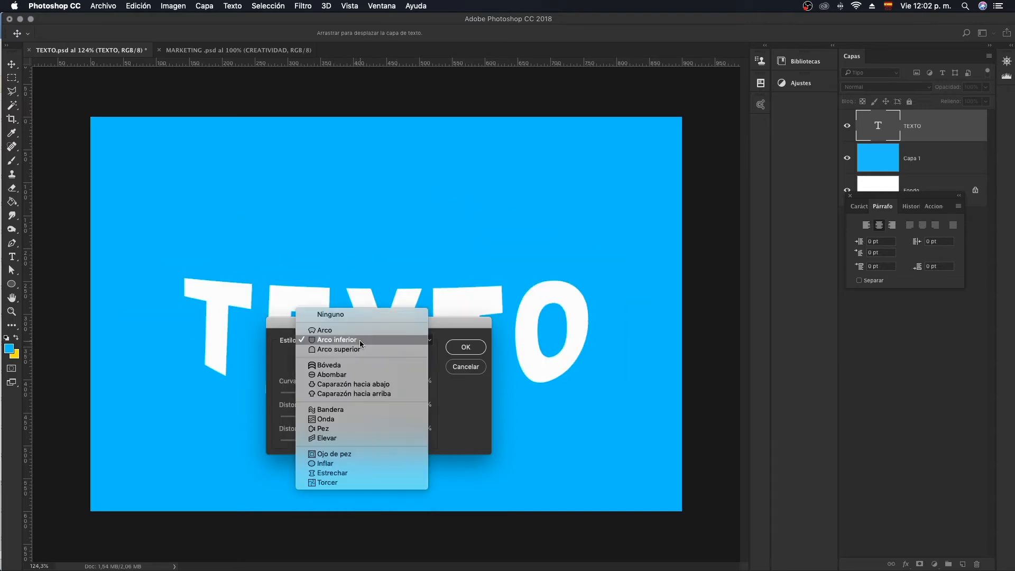
click(337, 410)
drag(398, 325, 428, 302)
click(494, 341)
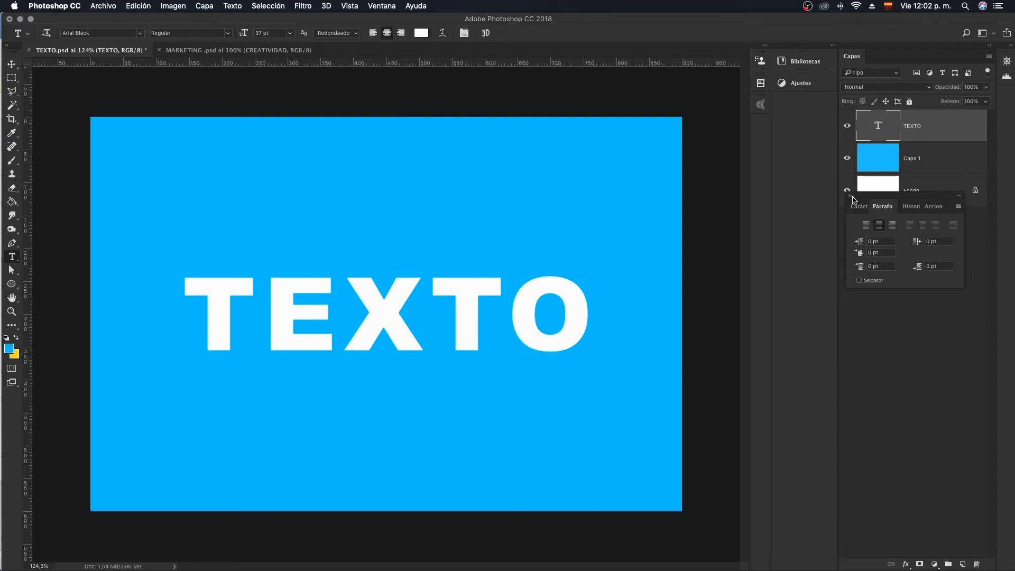
- Switch to the MARKETING .psd document
click(271, 51)
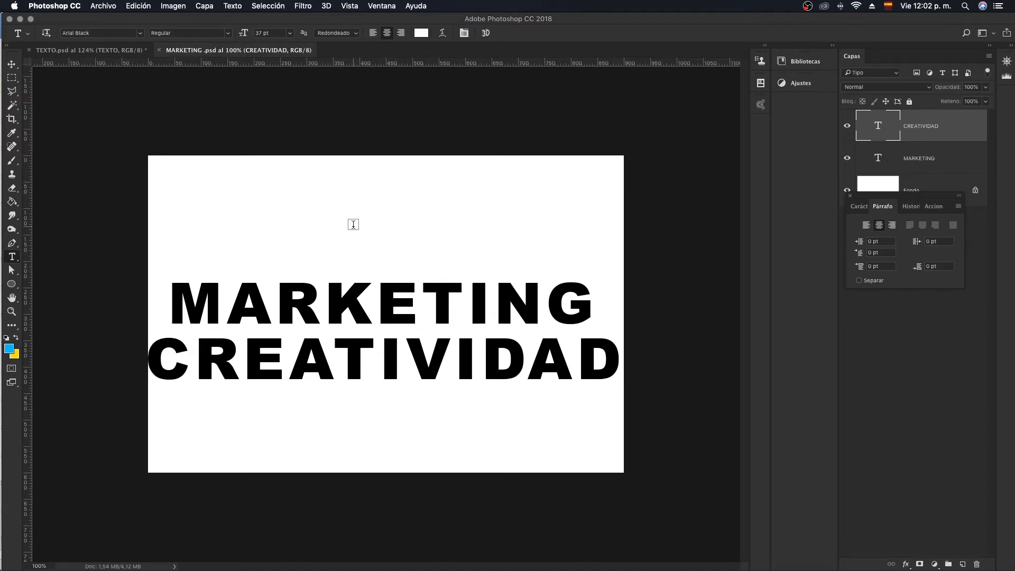
- Display the floating character settings and reposition them clear of the layer list, with the MARKETING layer selected
drag(910, 197, 887, 304)
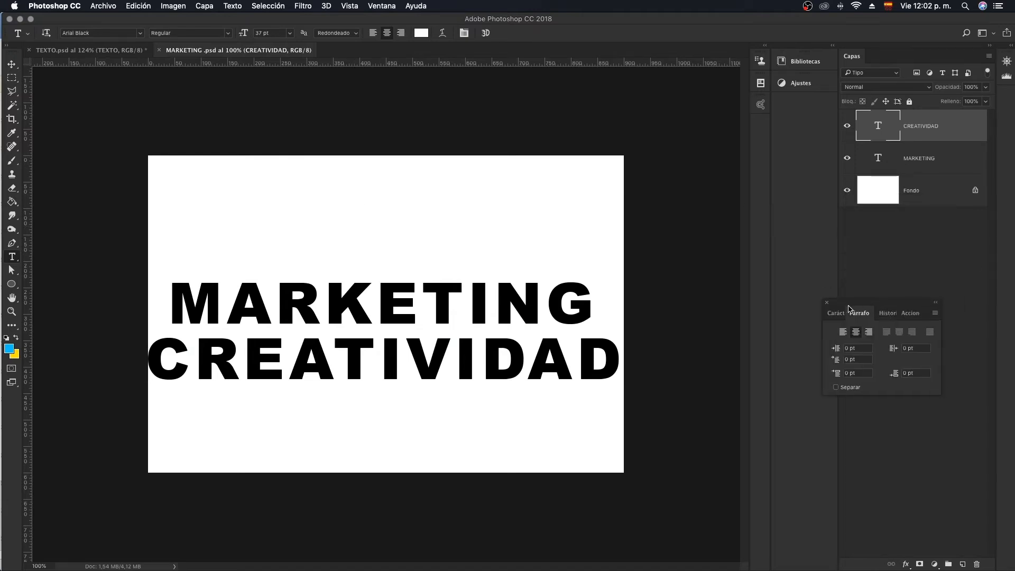
click(840, 313)
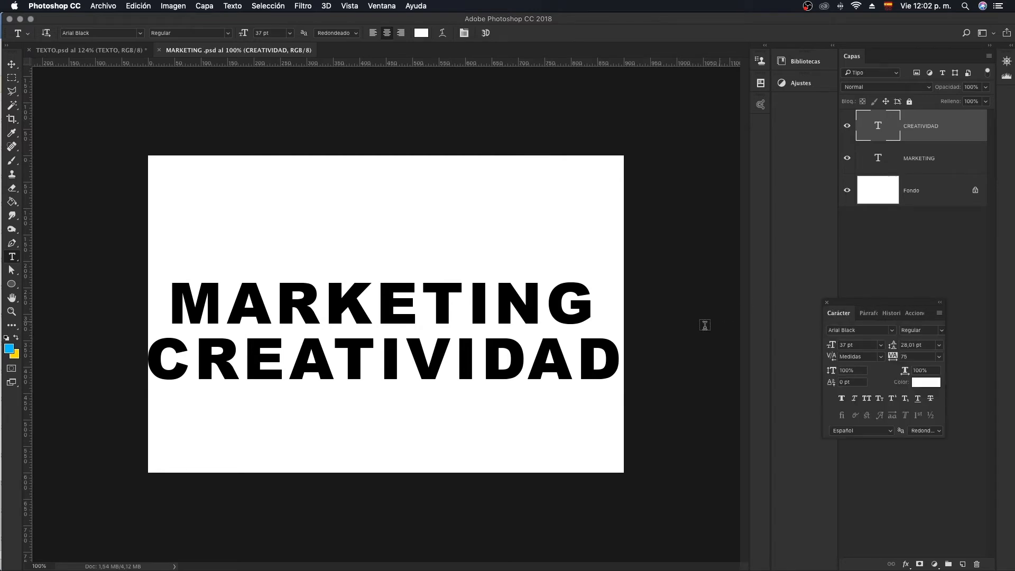
mouse_move(897, 306)
mouse_down()
mouse_move(833, 324)
mouse_move(902, 321)
mouse_up()
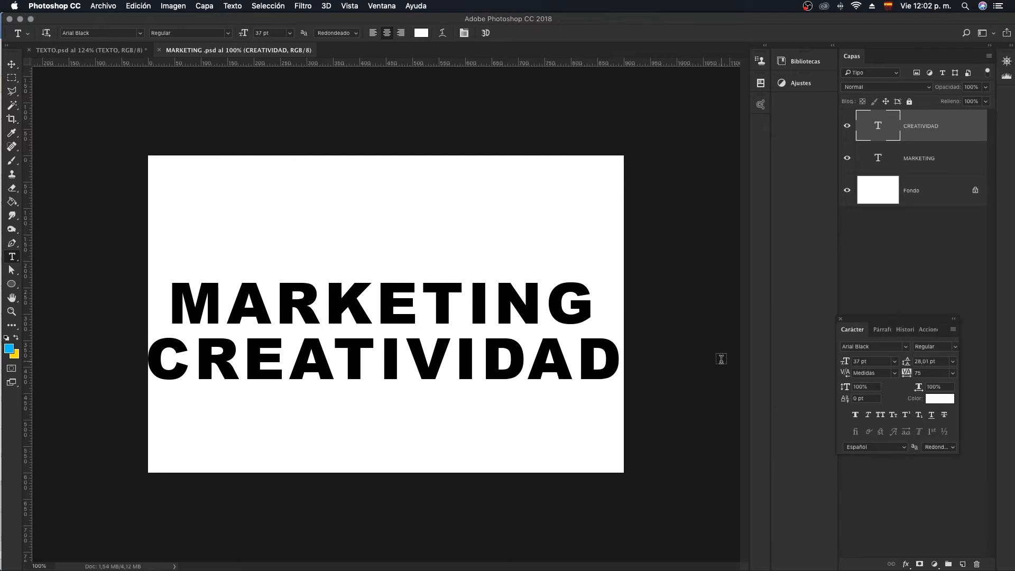
click(928, 165)
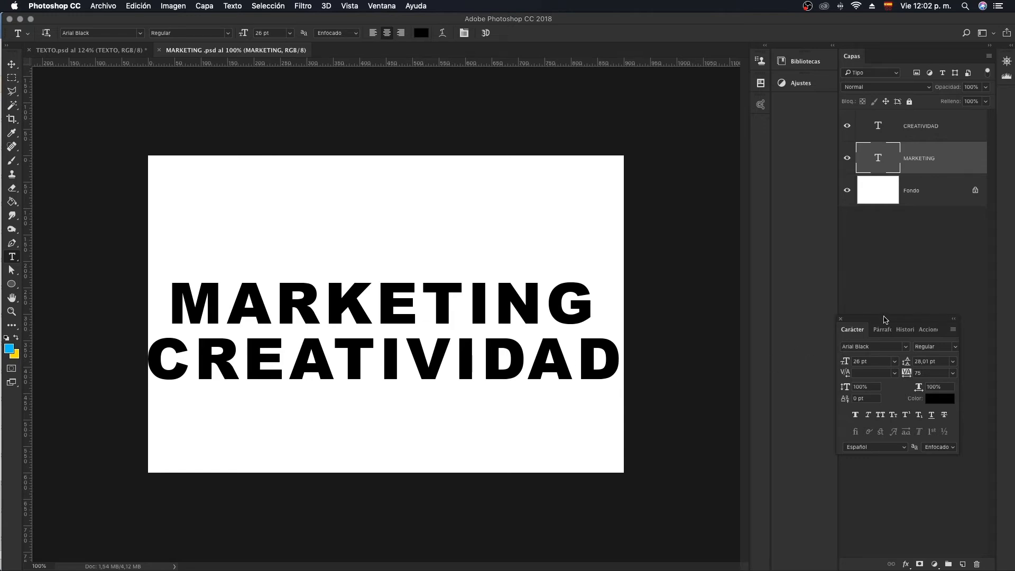
drag(885, 319, 887, 335)
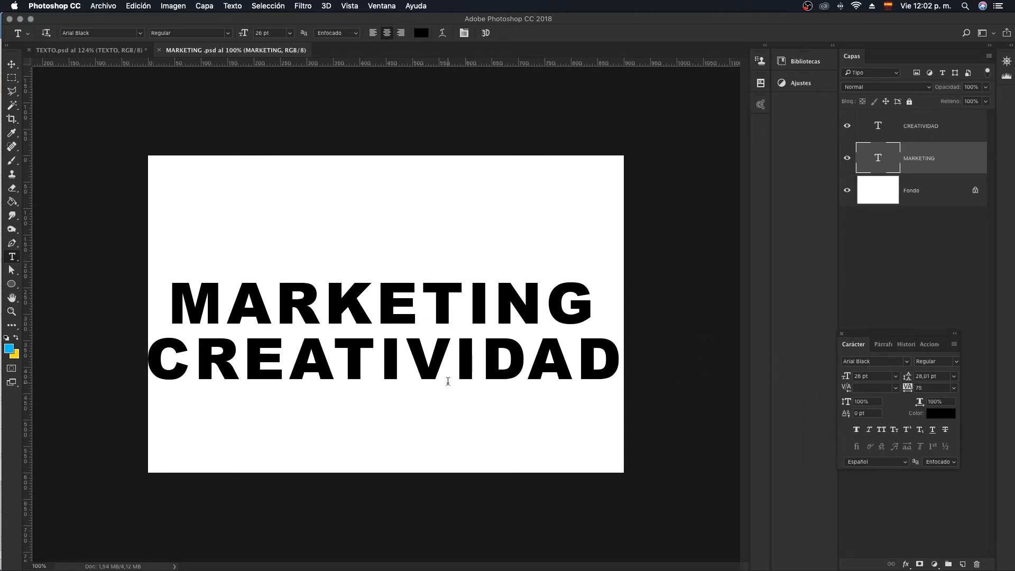
drag(908, 334, 928, 259)
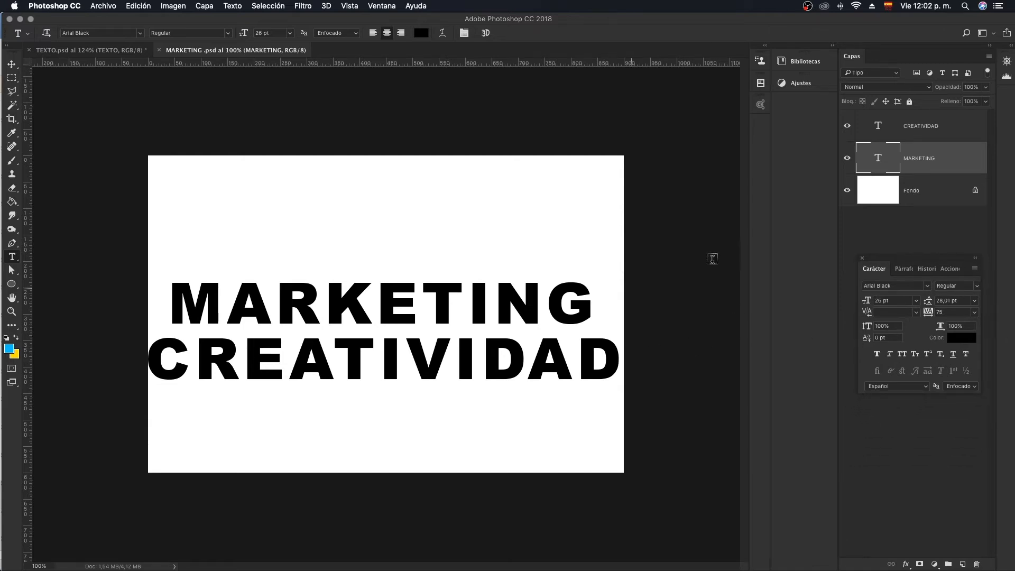
- Examine the layer order of CREATIVIDAD, MARKETING and Fondo by selecting each layer in turn
click(941, 197)
click(938, 146)
click(942, 125)
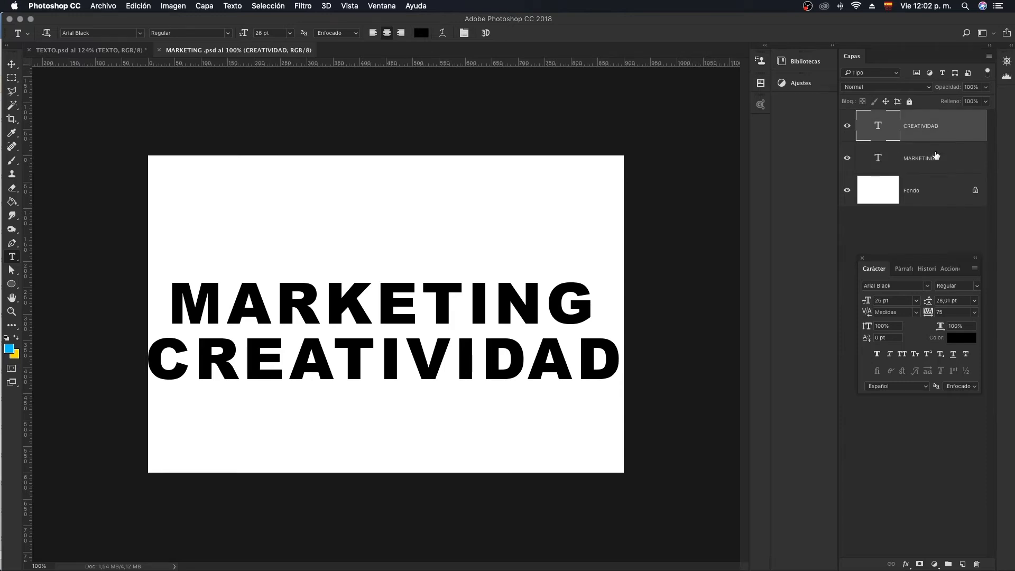
click(937, 155)
click(940, 192)
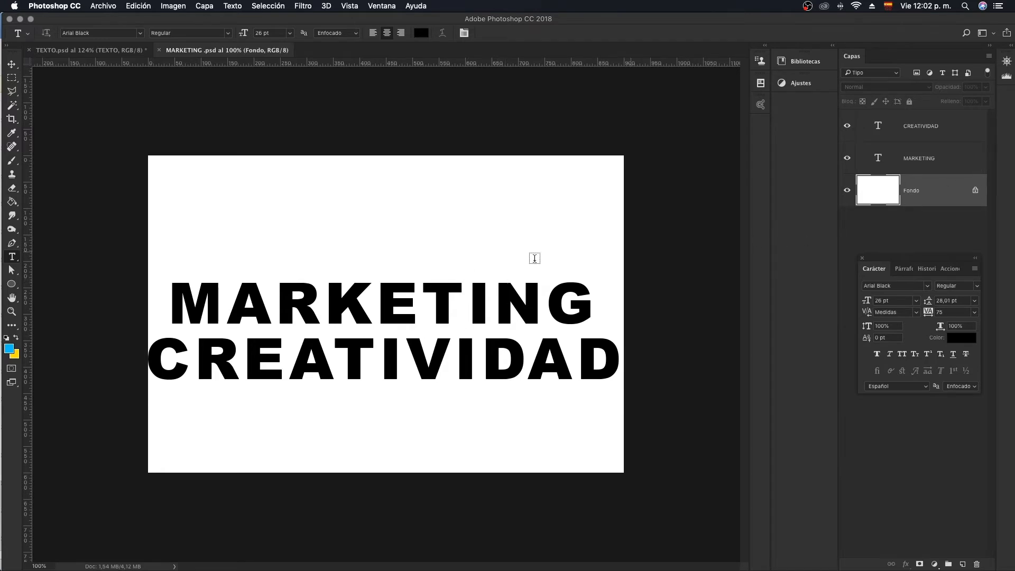
click(919, 162)
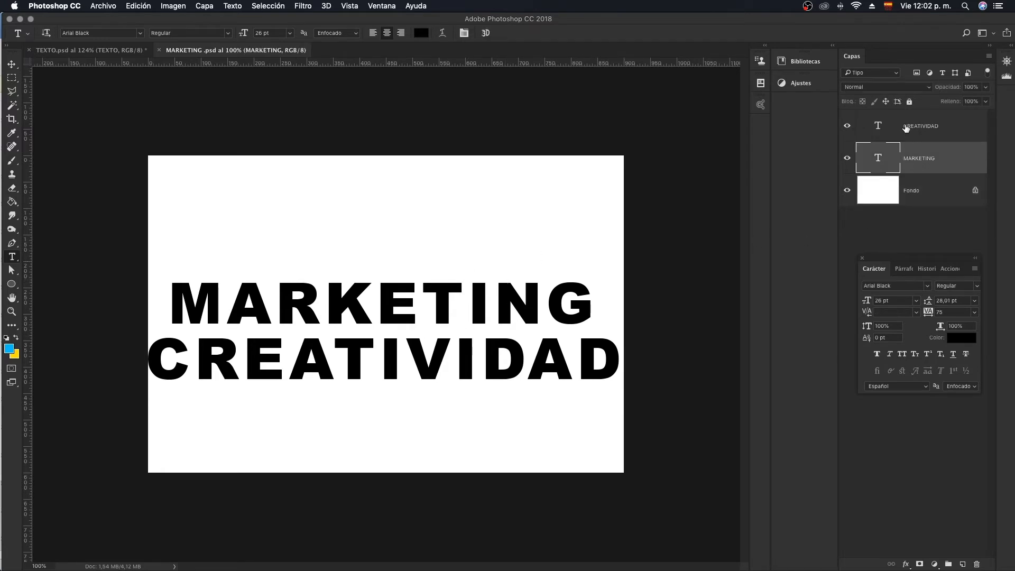
click(941, 132)
click(937, 158)
click(934, 131)
click(937, 156)
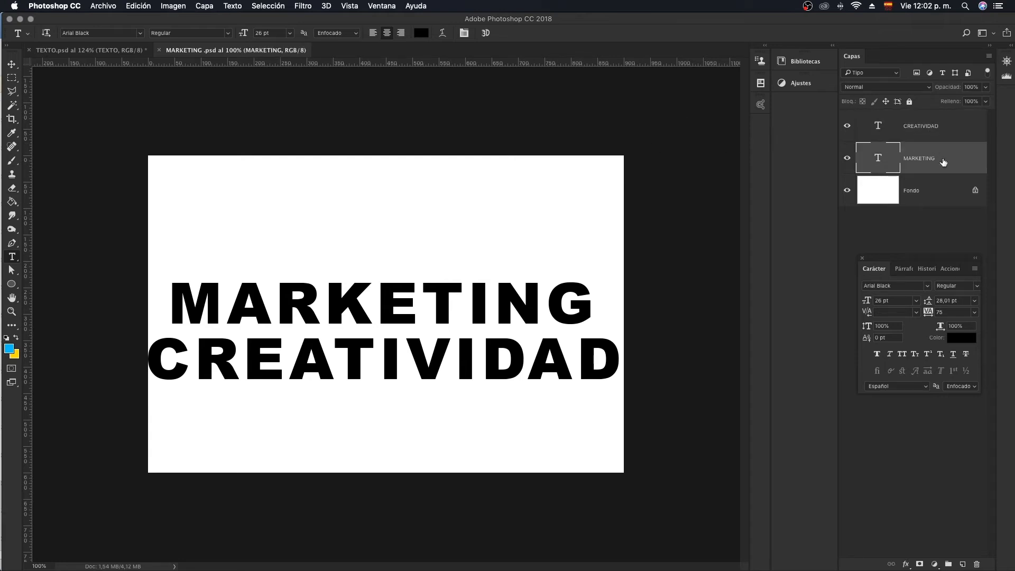
click(935, 131)
click(934, 160)
click(934, 181)
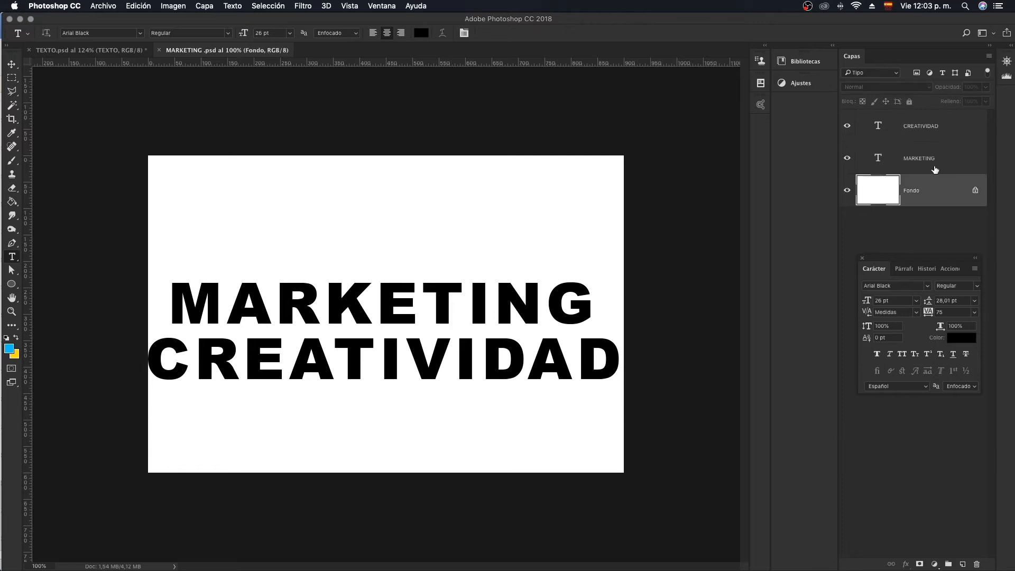
click(934, 158)
click(934, 132)
- Move the MARKETING layer above CREATIVIDAD and hide the CREATIVIDAD layer
click(934, 168)
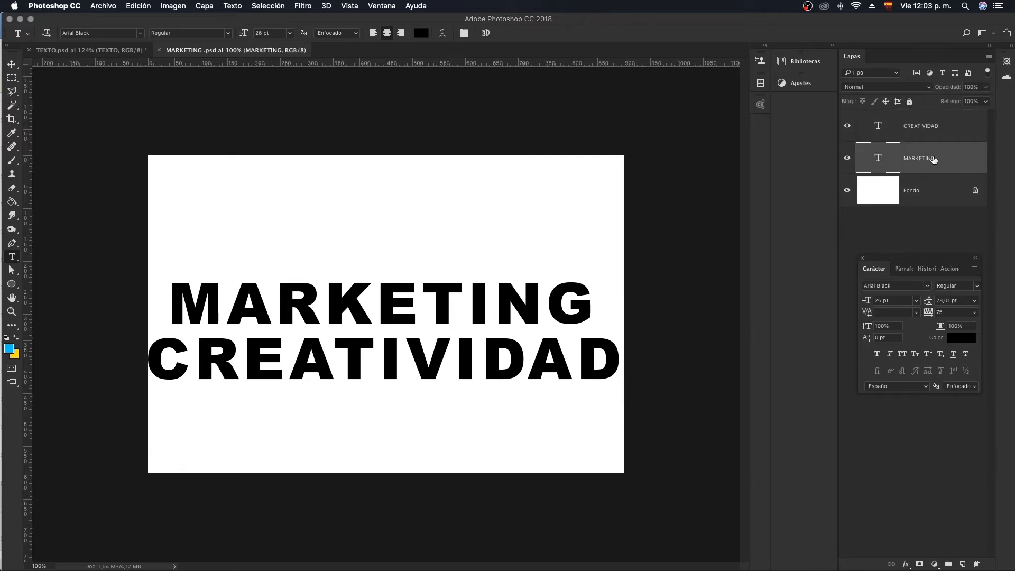
drag(932, 160, 931, 116)
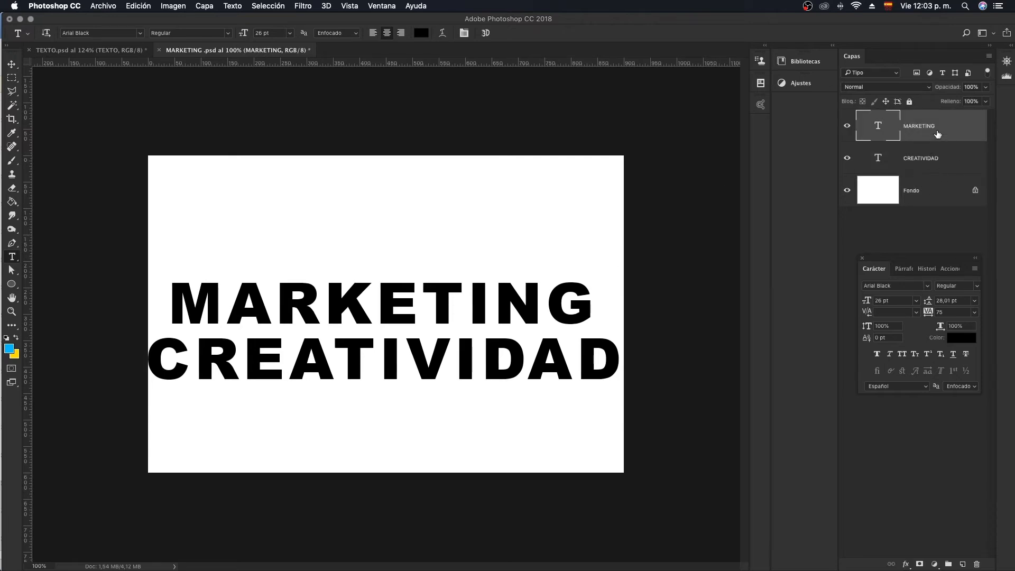
click(847, 158)
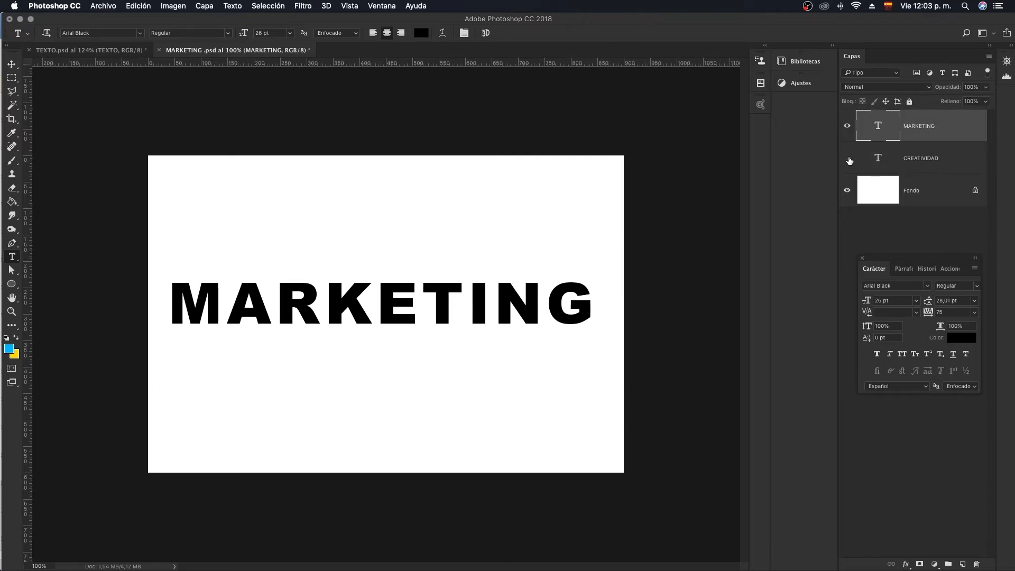
- Hide the MARKETING layer and add a new empty layer directly above Fondo
click(939, 191)
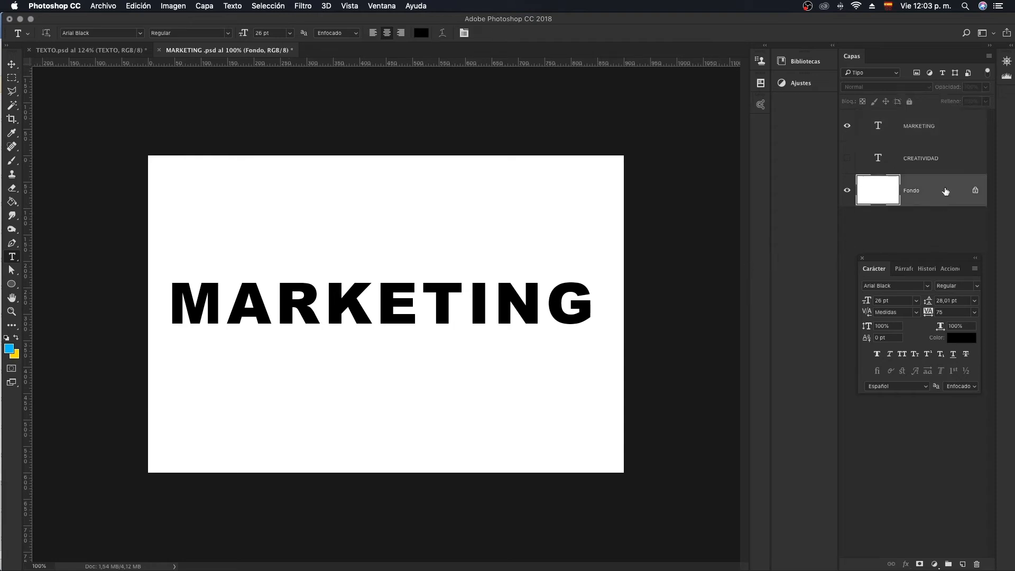
click(848, 126)
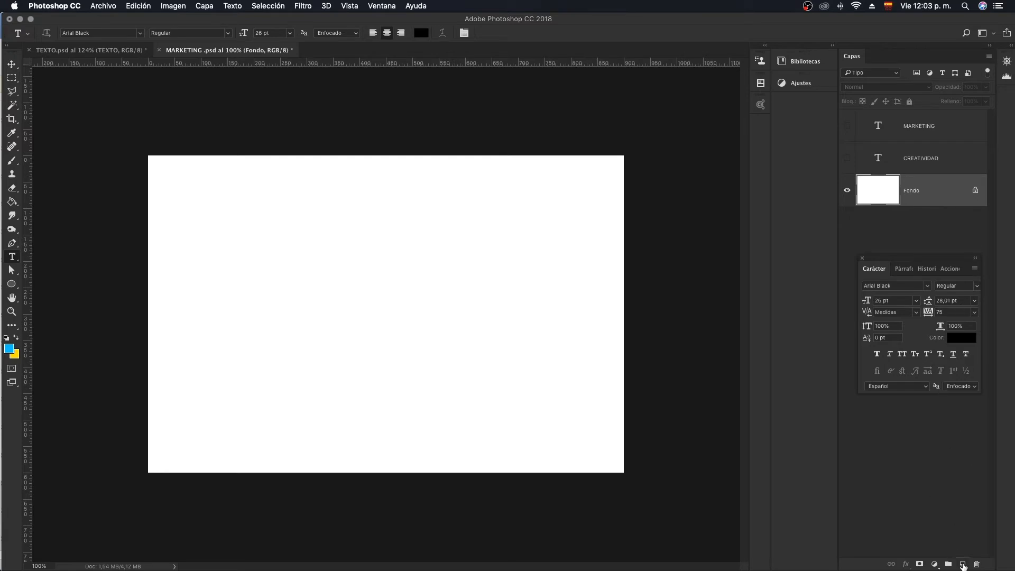
click(963, 565)
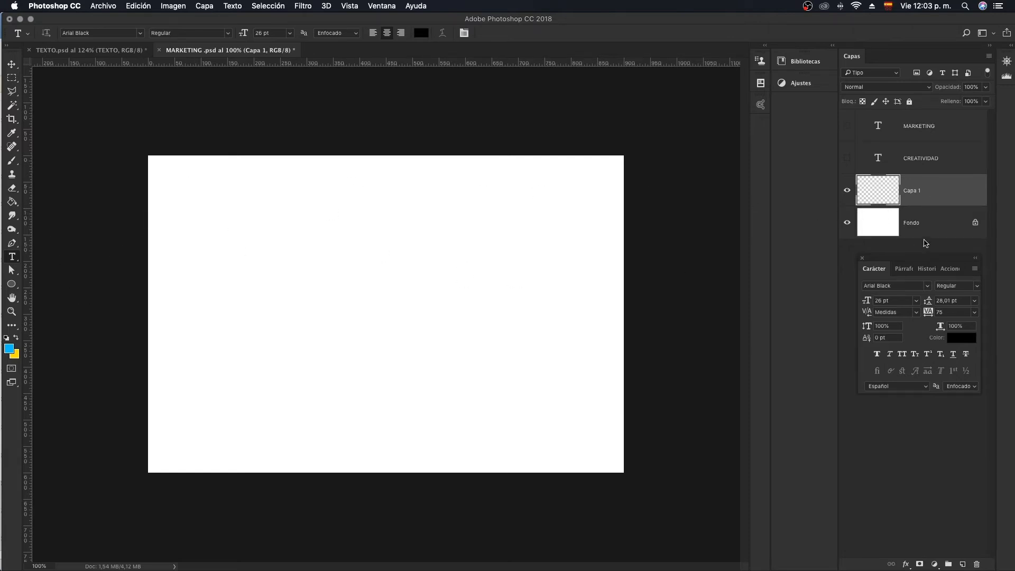
- Set the foreground colour to light blue #94c2d3 and fill the new empty layer with the Paint Bucket
click(12, 202)
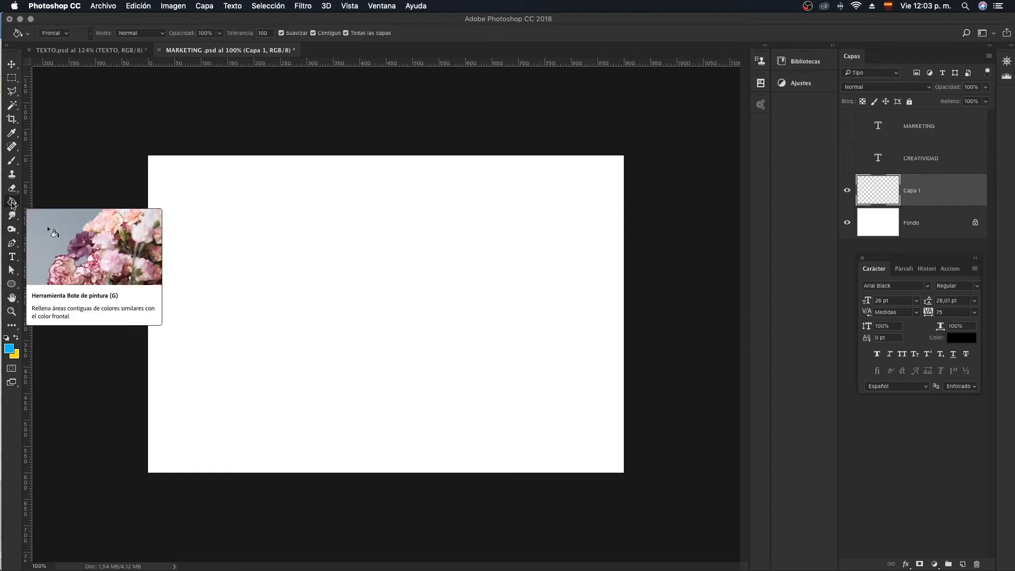
click(9, 350)
mouse_move(418, 176)
mouse_down()
mouse_move(408, 185)
mouse_move(408, 127)
mouse_move(405, 137)
mouse_move(455, 127)
mouse_move(439, 126)
mouse_move(448, 100)
mouse_move(451, 120)
mouse_move(449, 101)
mouse_up()
click(641, 72)
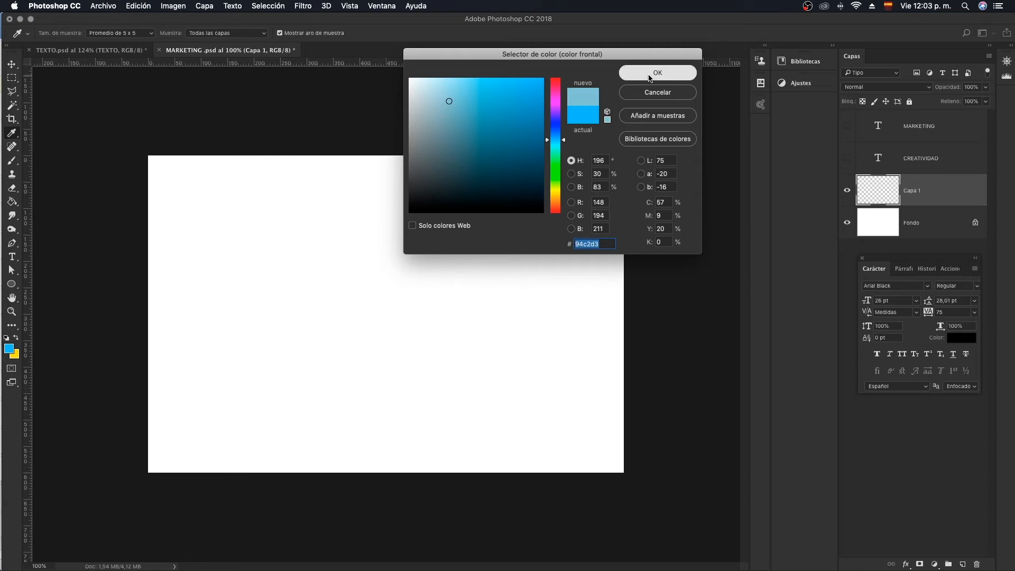
key(g)
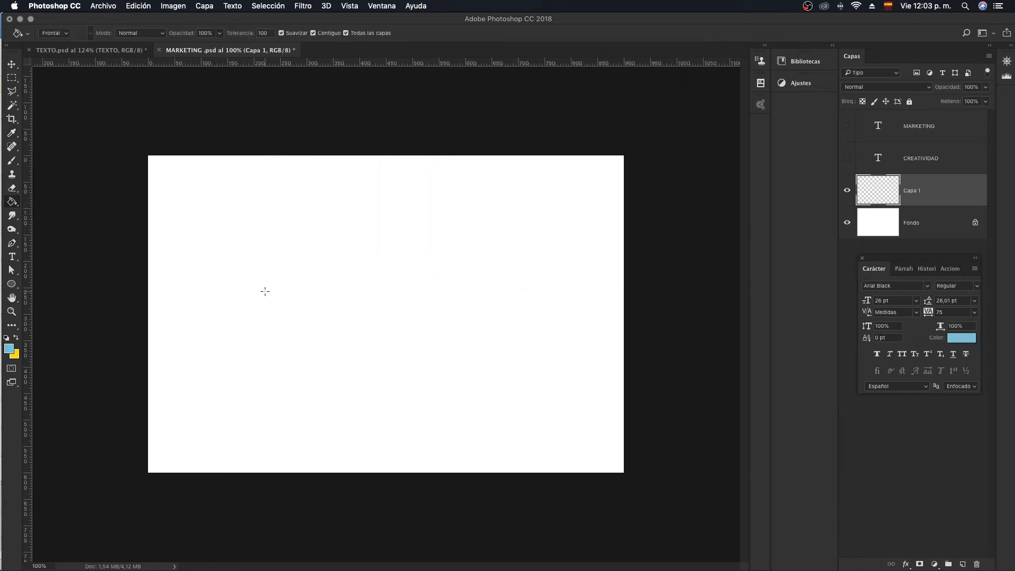
click(265, 291)
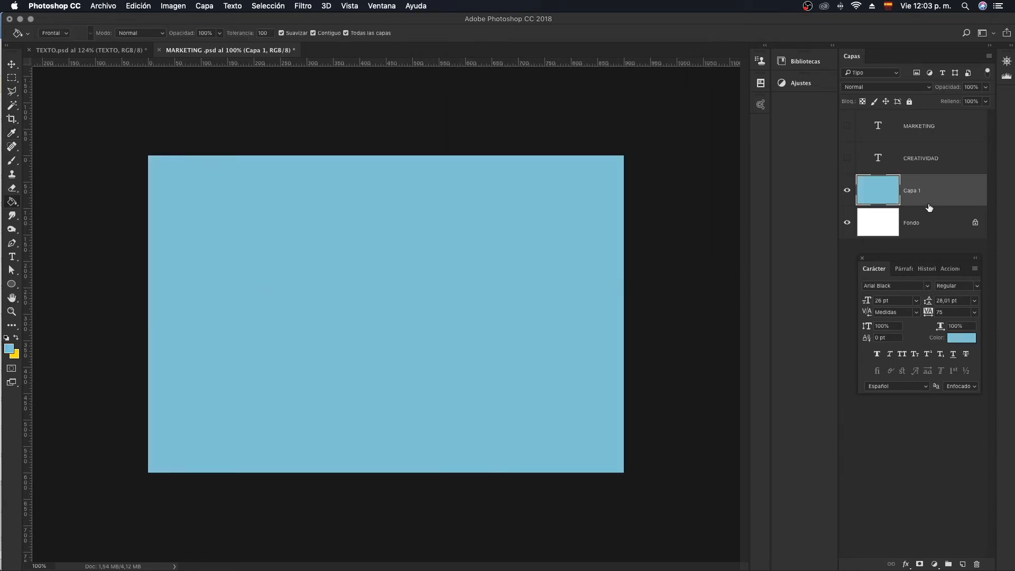
- Change the fill of Capa 1 to greyish blue #8fa0a6
click(962, 338)
drag(436, 108, 427, 125)
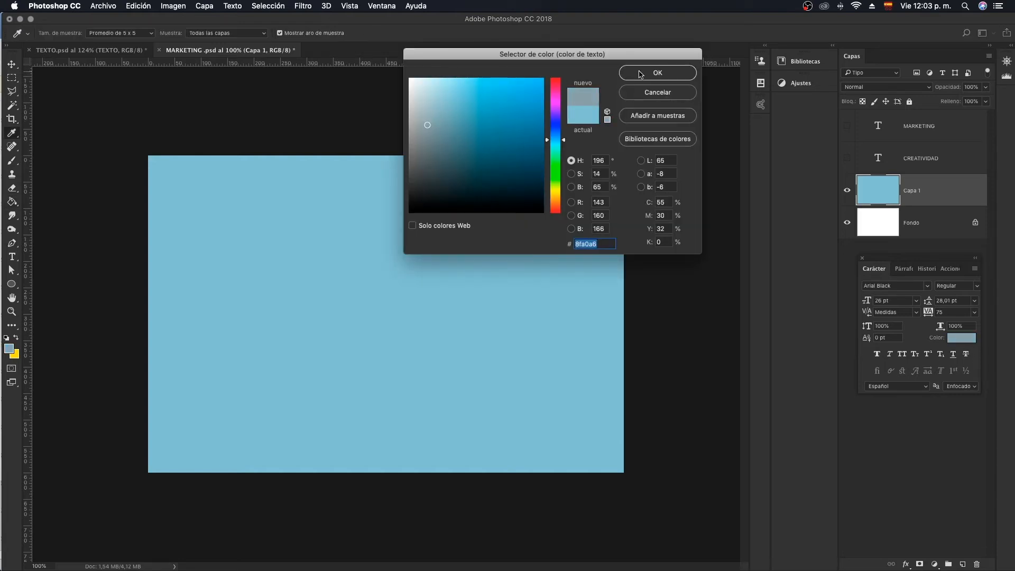
click(640, 74)
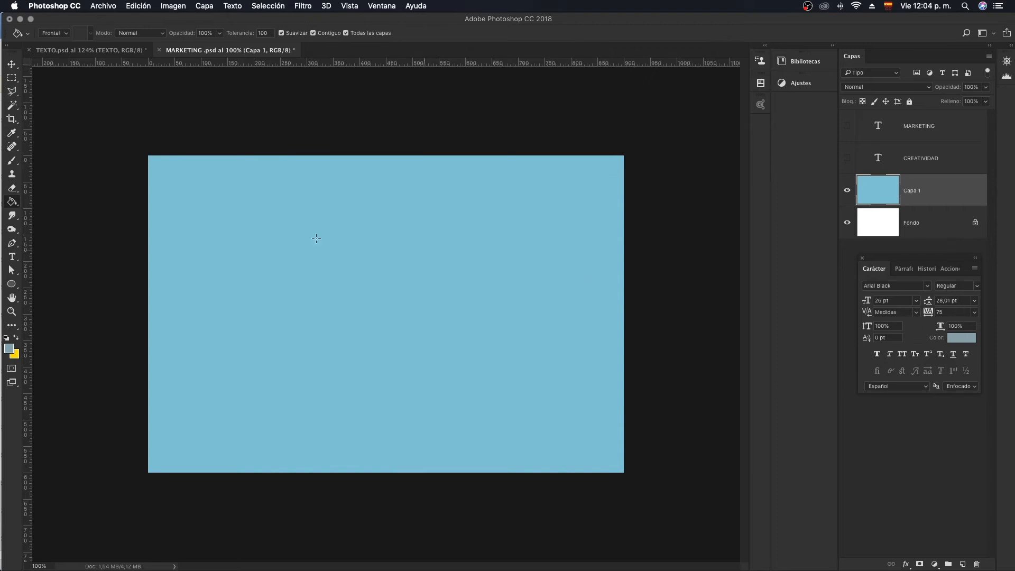
click(243, 256)
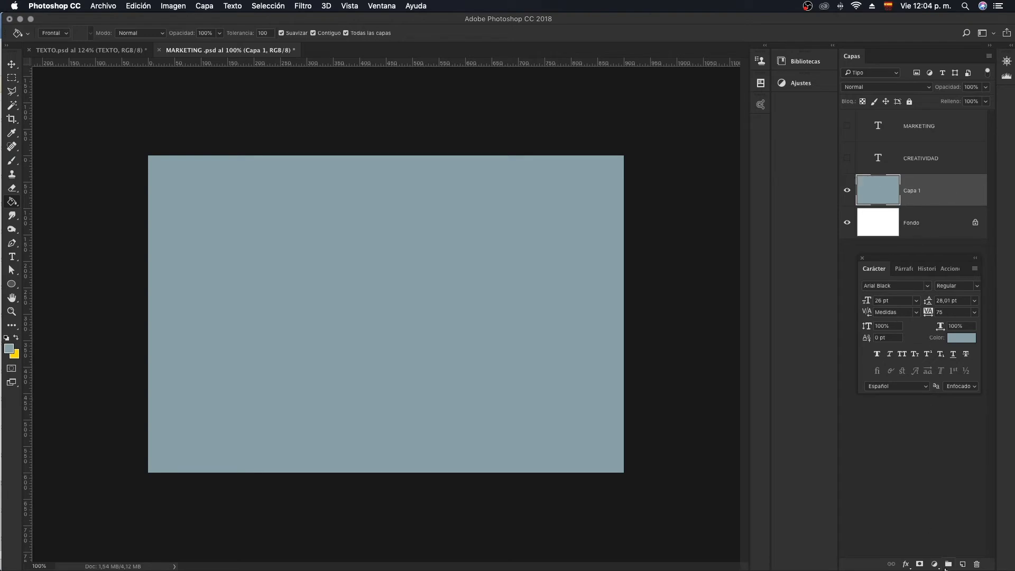
- Add a Curves adjustment above Capa 1 and darken the background with a curve point at input 174, output 82
click(934, 564)
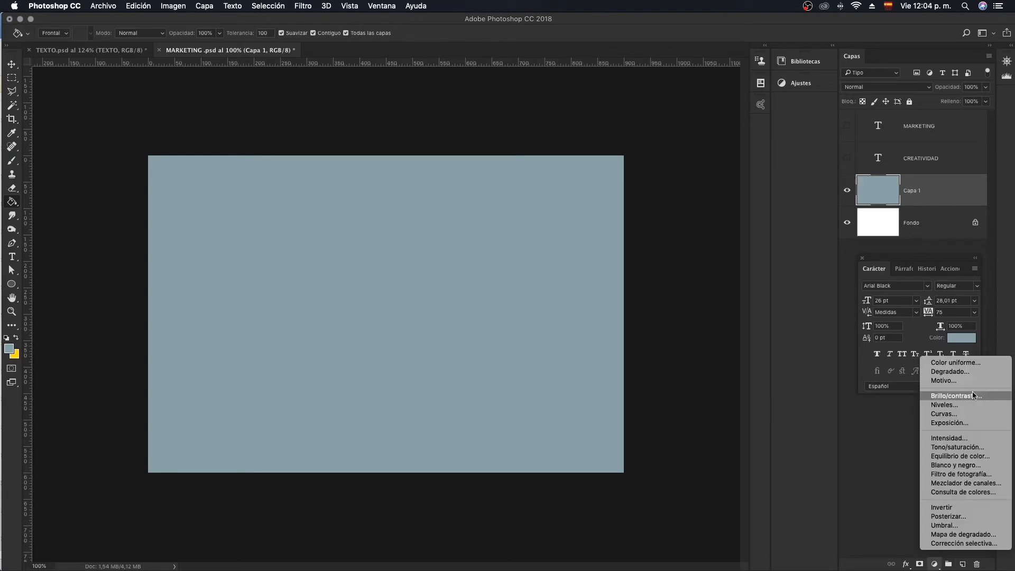
click(954, 422)
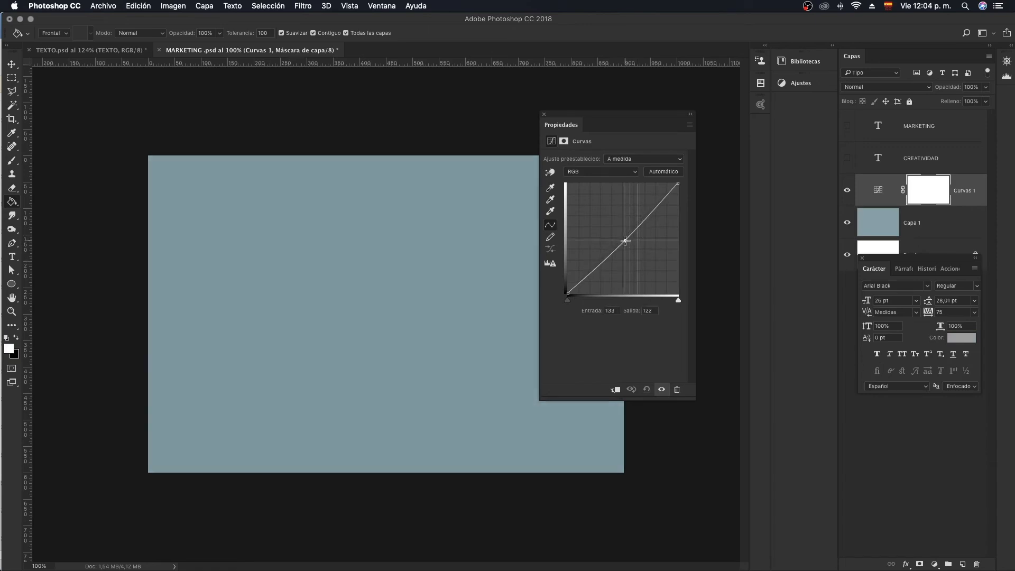
drag(624, 240, 640, 257)
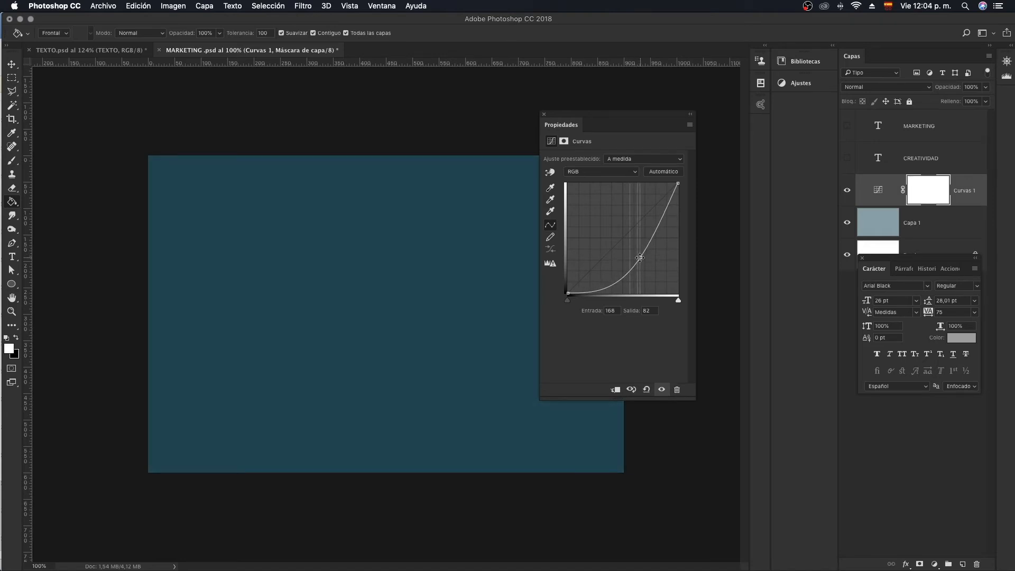
drag(616, 113, 706, 122)
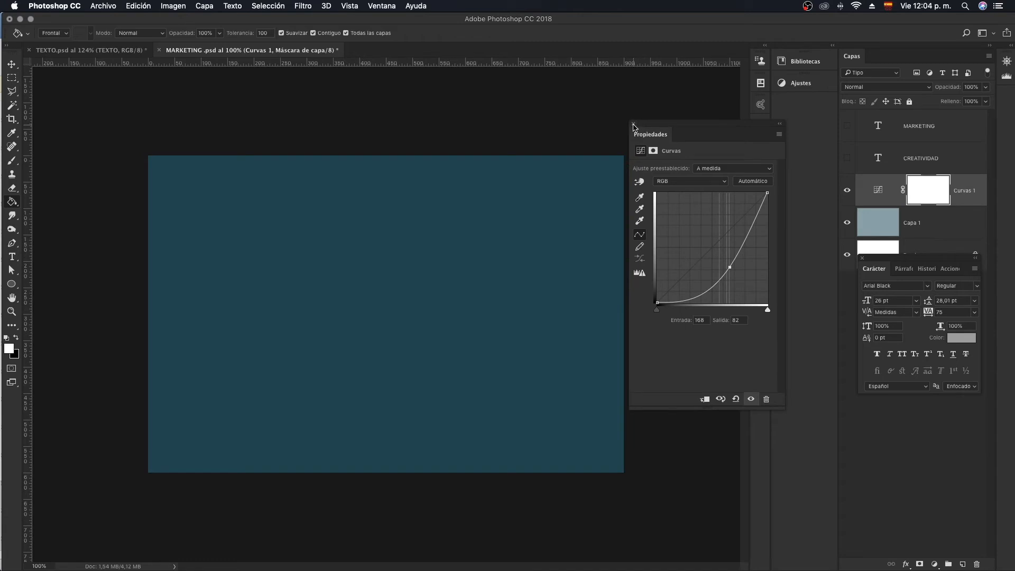
drag(730, 268, 732, 267)
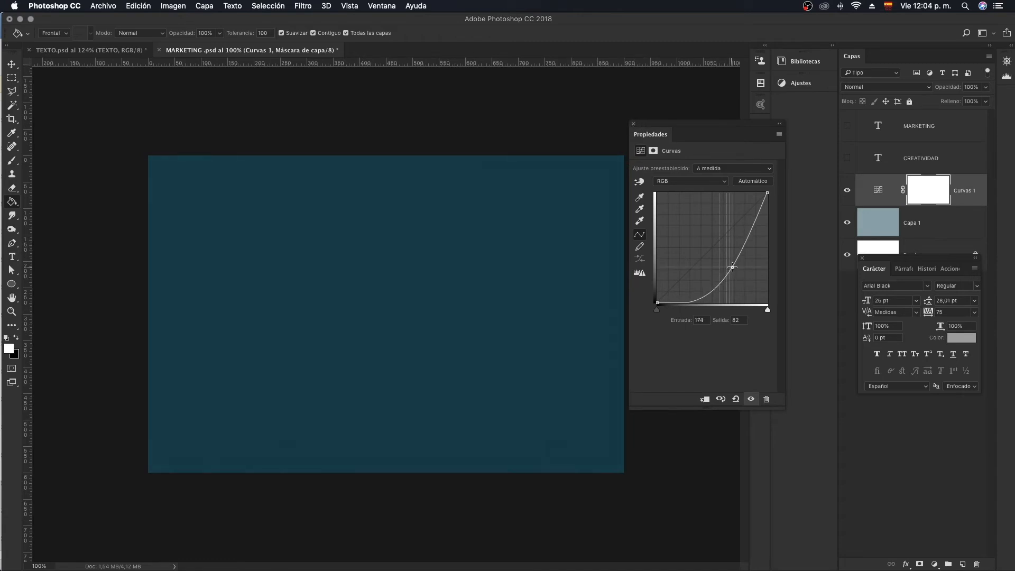
click(632, 124)
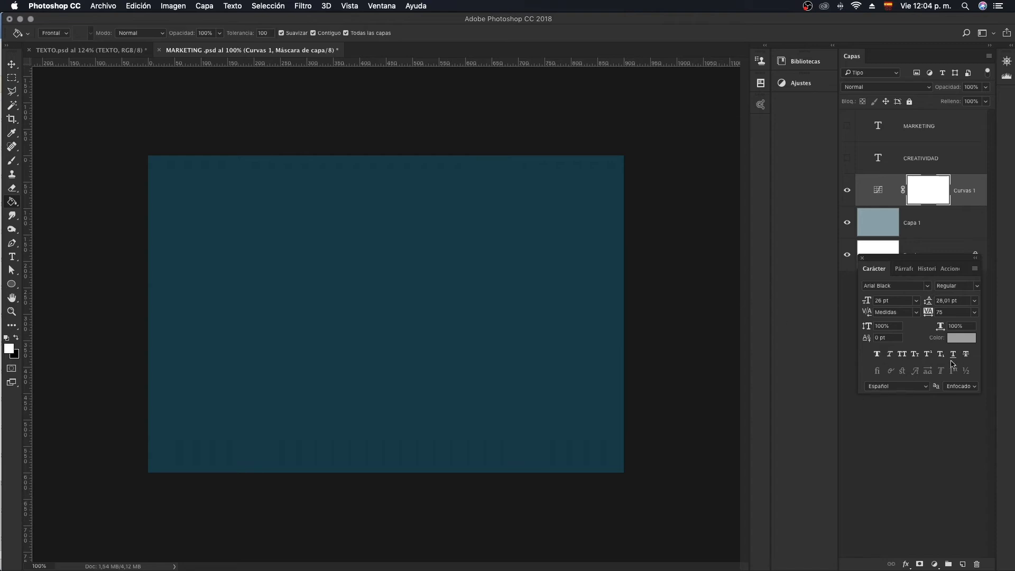
- Draw a radial gradient on the Curves adjustment's mask from near the canvas centre to just past its upper-right corner
click(886, 231)
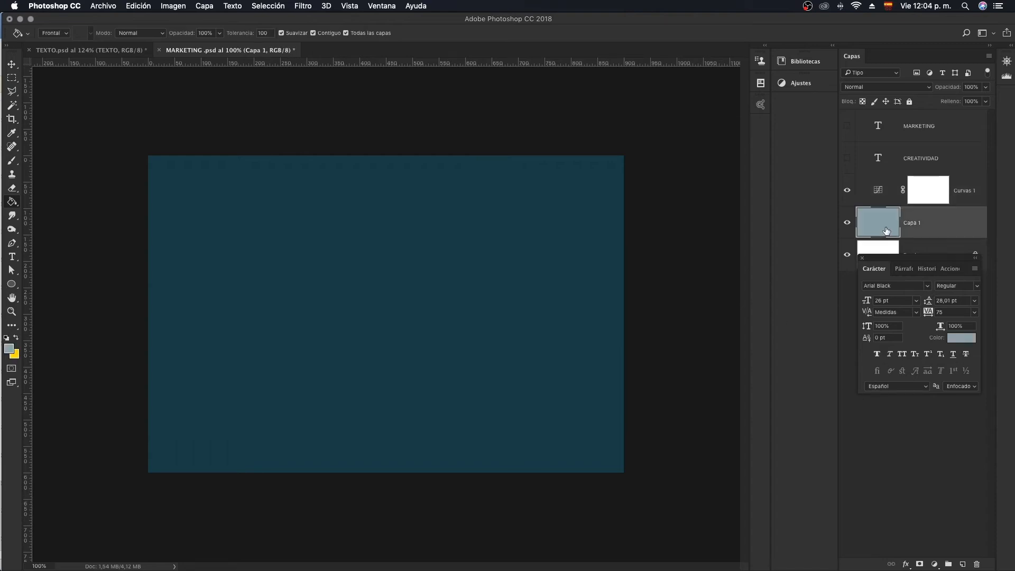
click(876, 193)
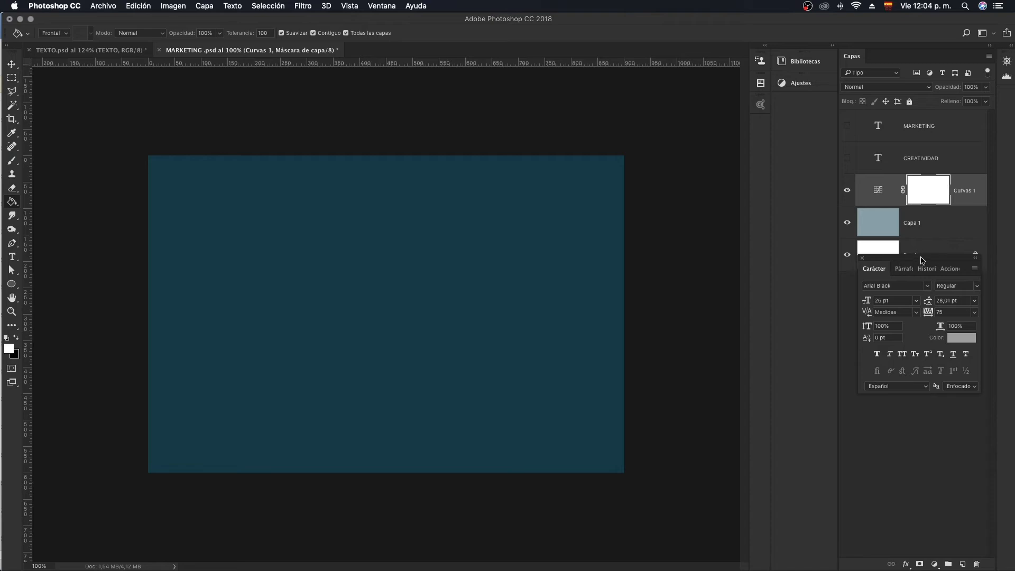
drag(922, 260, 932, 383)
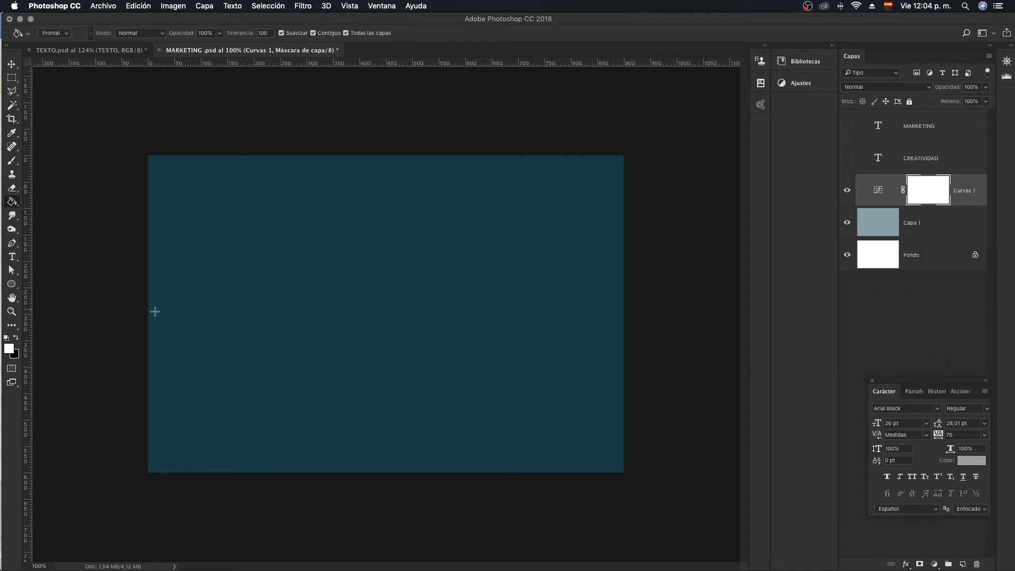
right_click(11, 202)
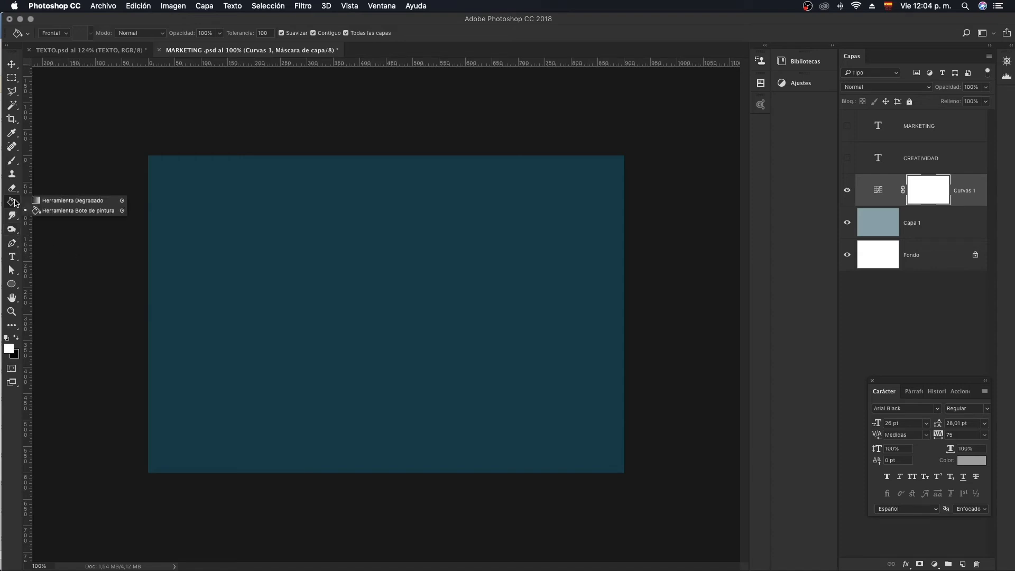
click(58, 200)
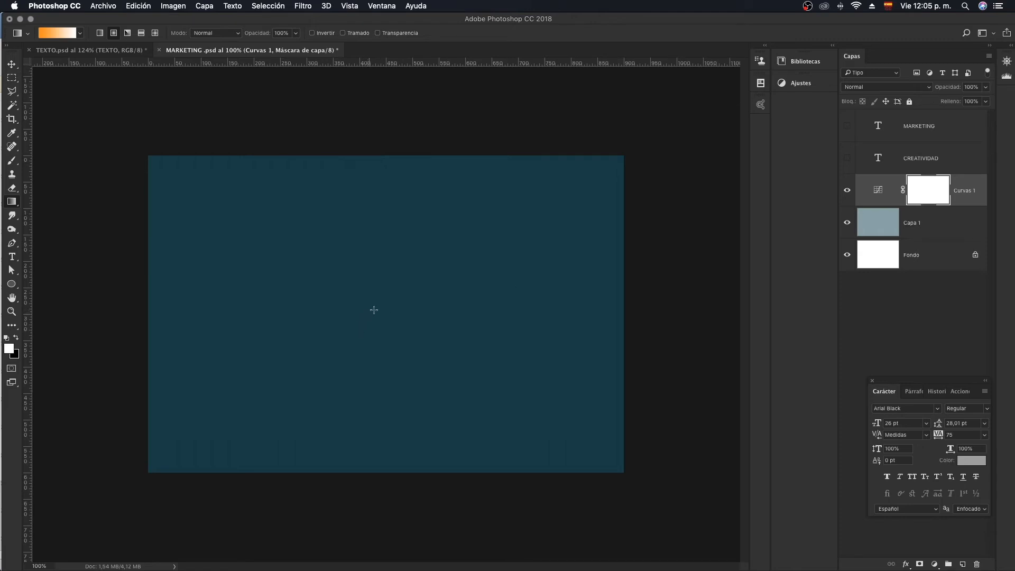
drag(374, 310, 644, 150)
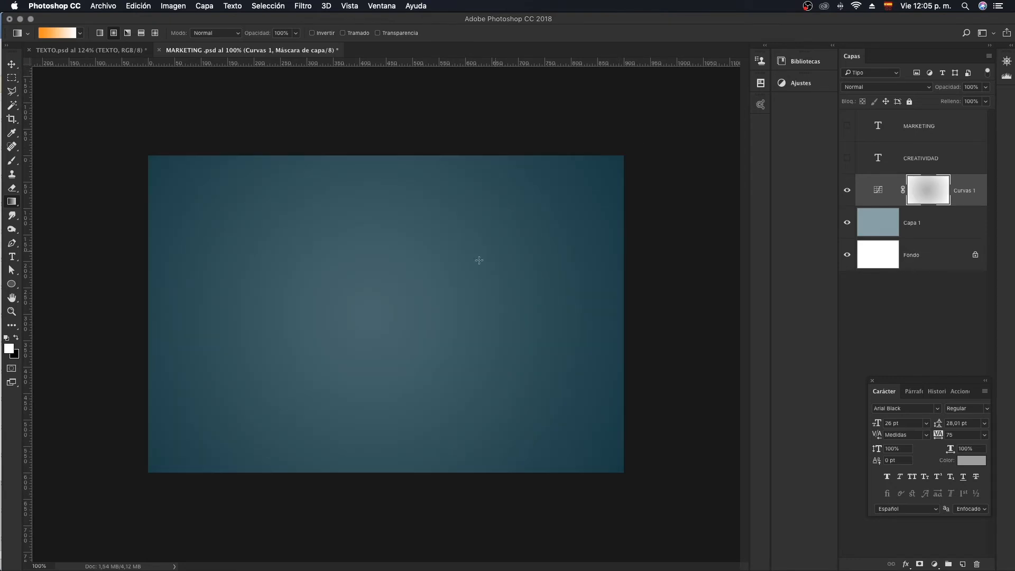
- Redraw the radial gradient on the Curvas 1 mask from the canvas centre to just inside its upper-right corner
drag(378, 317, 667, 136)
drag(381, 320, 681, 119)
drag(378, 316, 475, 264)
drag(387, 317, 599, 184)
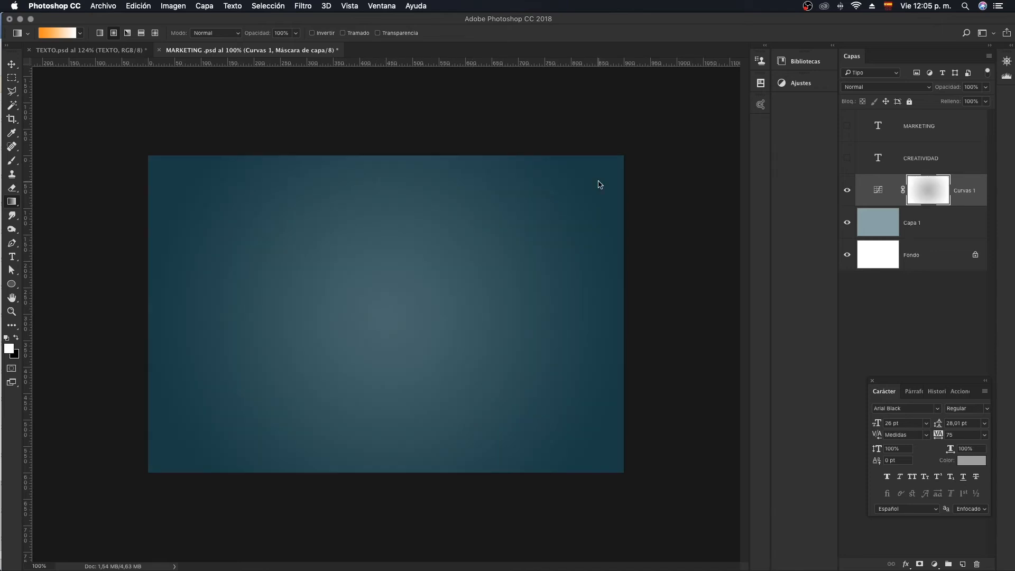
- Preview the MARKETING and CREATIVIDAD text layers over the blue vignette, separately and together, and hide both again
click(847, 158)
click(847, 158)
click(846, 126)
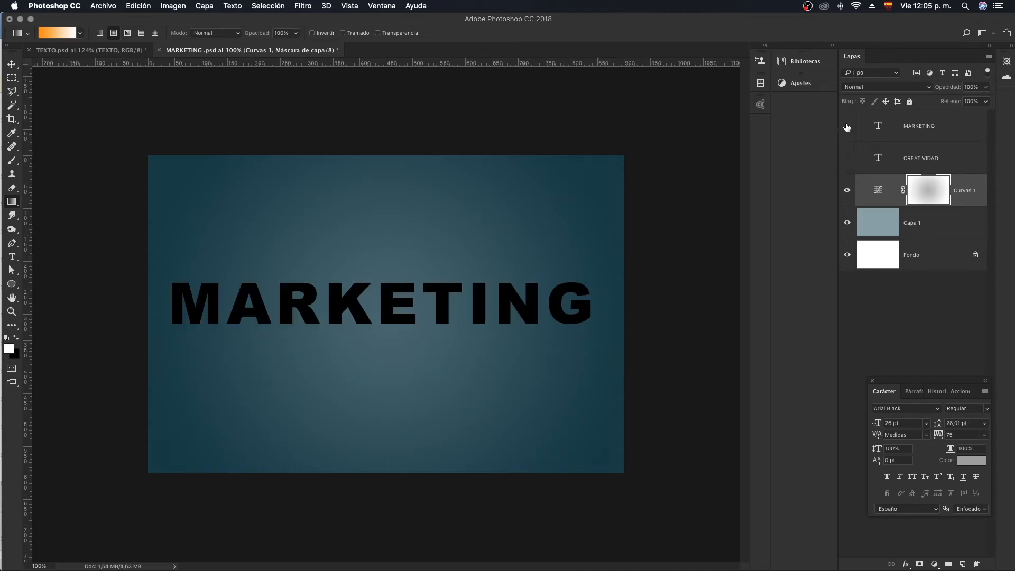
click(847, 126)
click(848, 158)
click(847, 126)
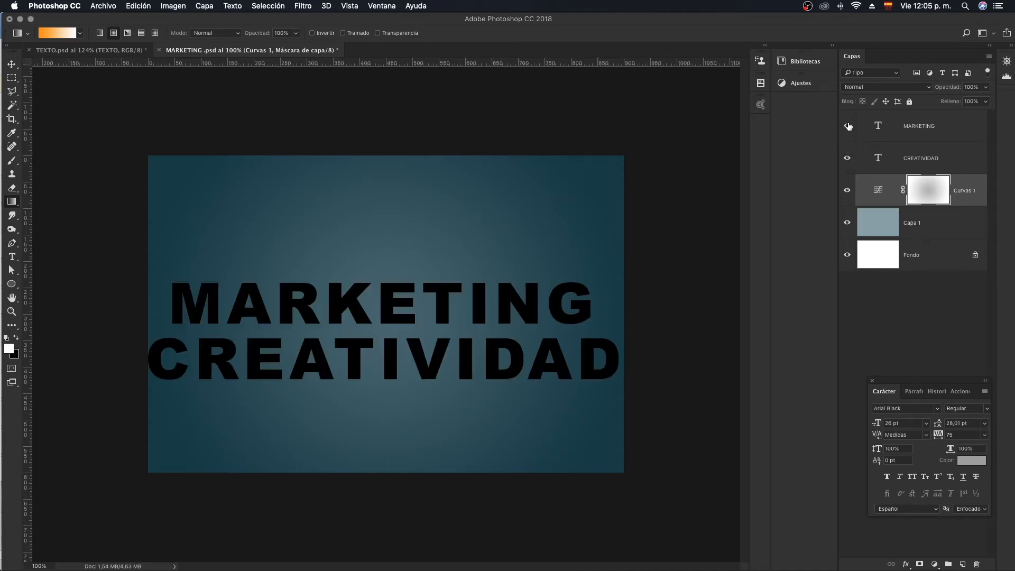
click(847, 126)
click(847, 159)
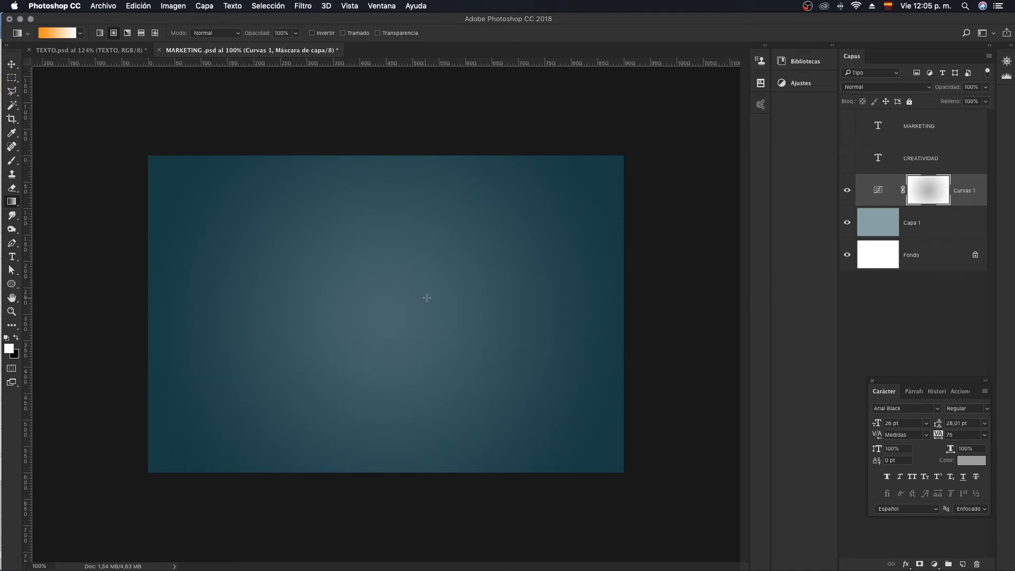
- Fill Capa 1 with dark grey #717577 using the Paint Bucket
click(897, 161)
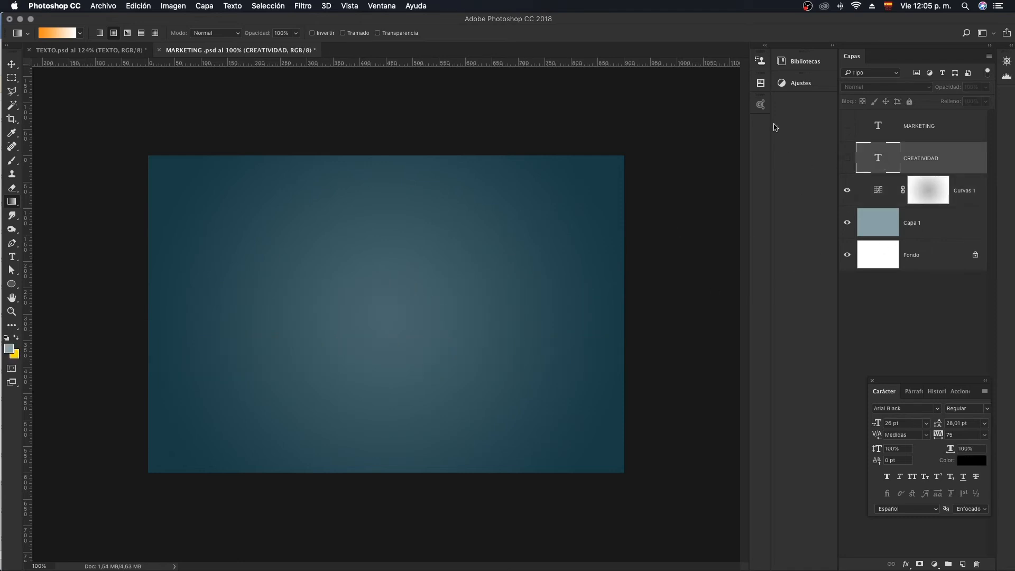
click(880, 228)
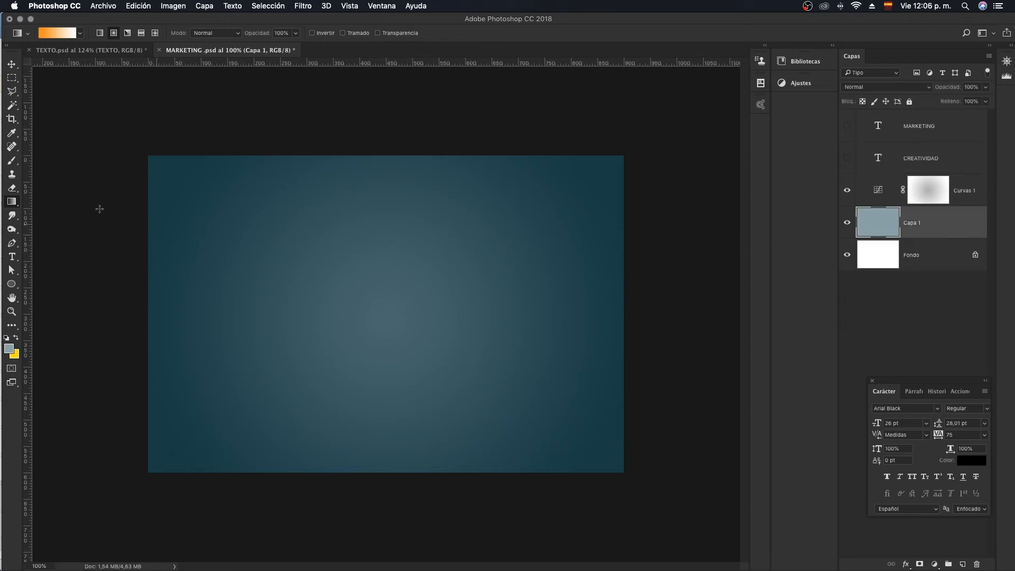
click(11, 206)
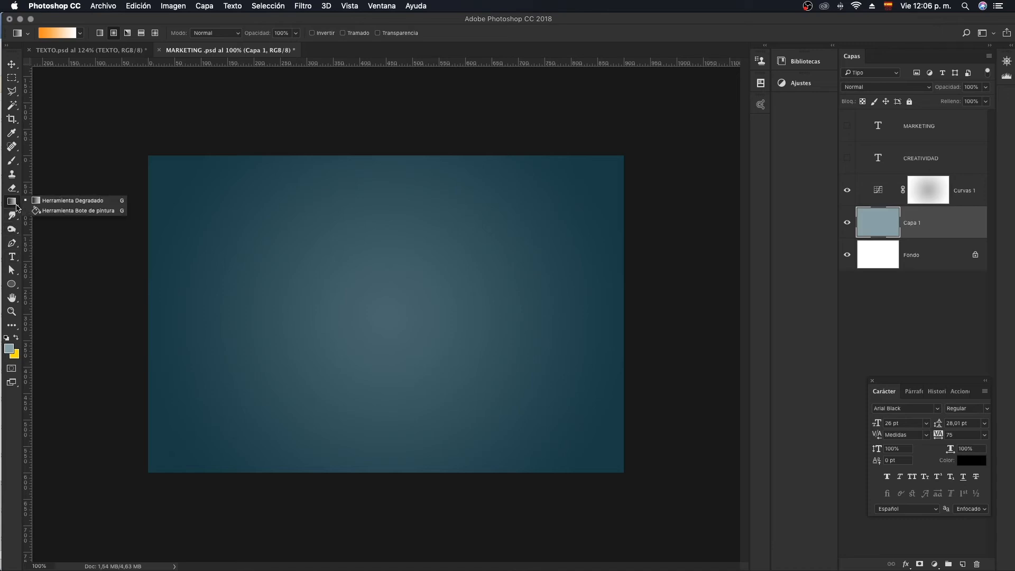
click(82, 212)
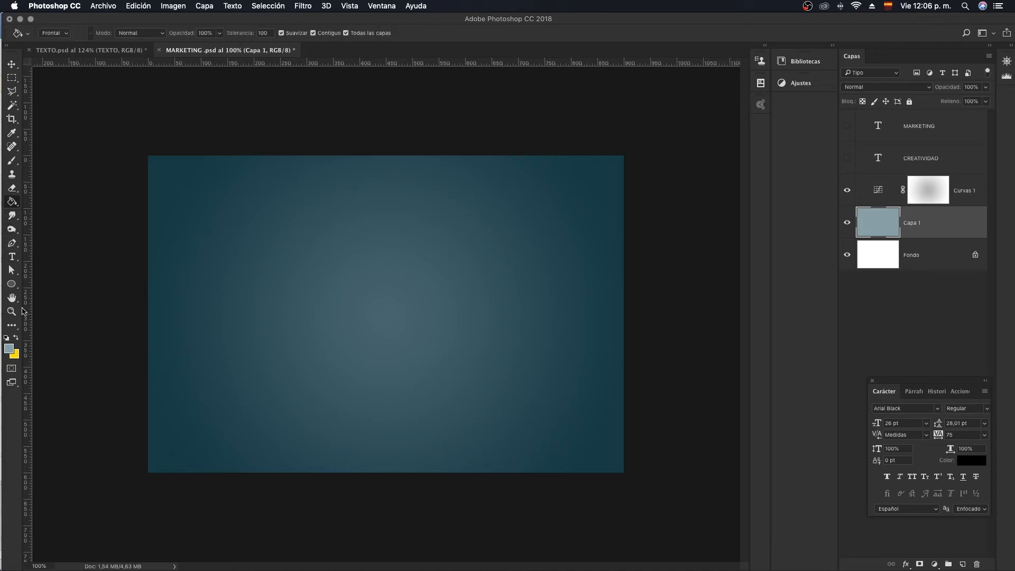
click(9, 349)
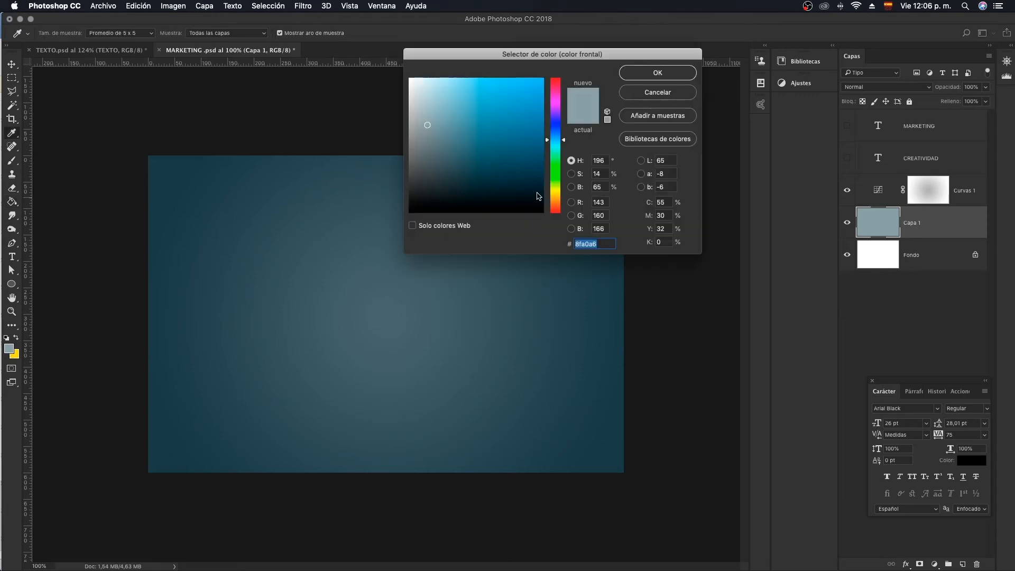
drag(416, 148, 415, 150)
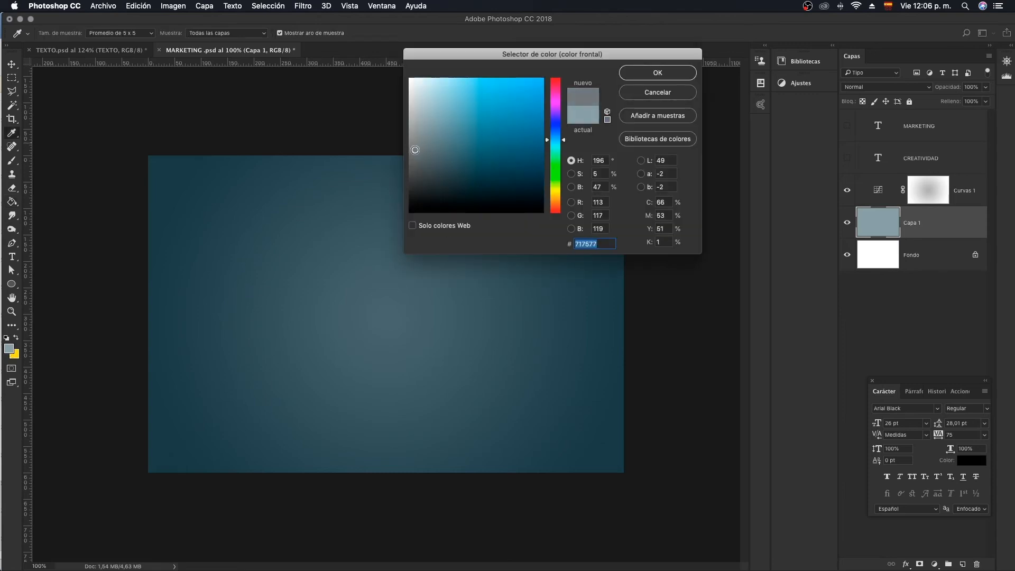
click(662, 78)
key(g)
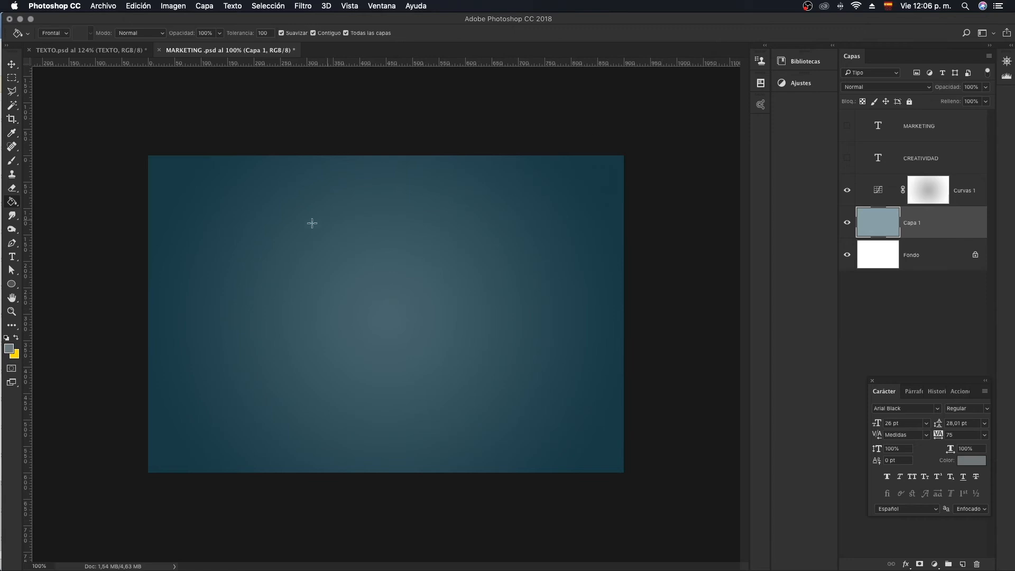
click(253, 243)
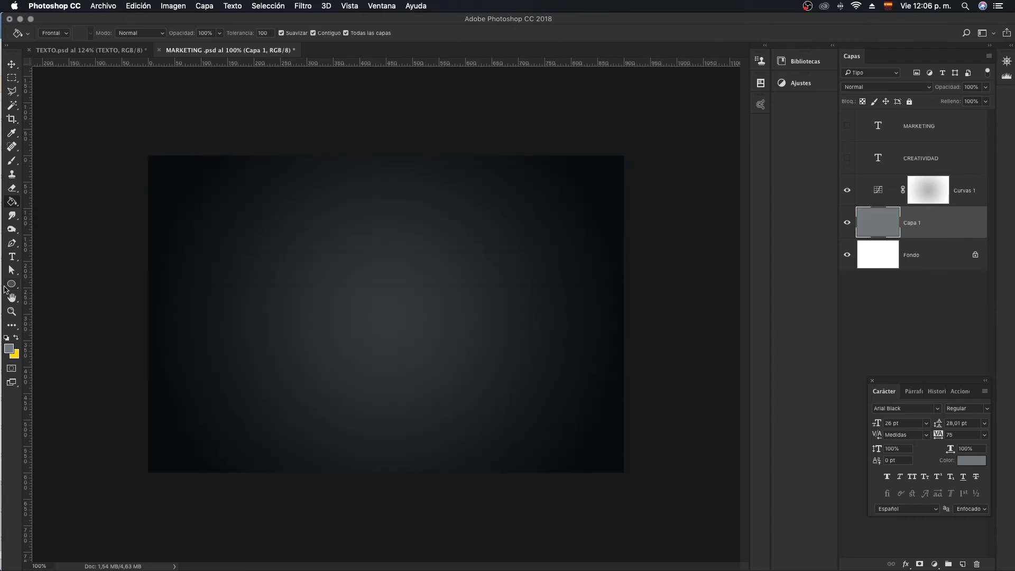
- Preview both text layers over the dark grey background and hide them again
click(847, 159)
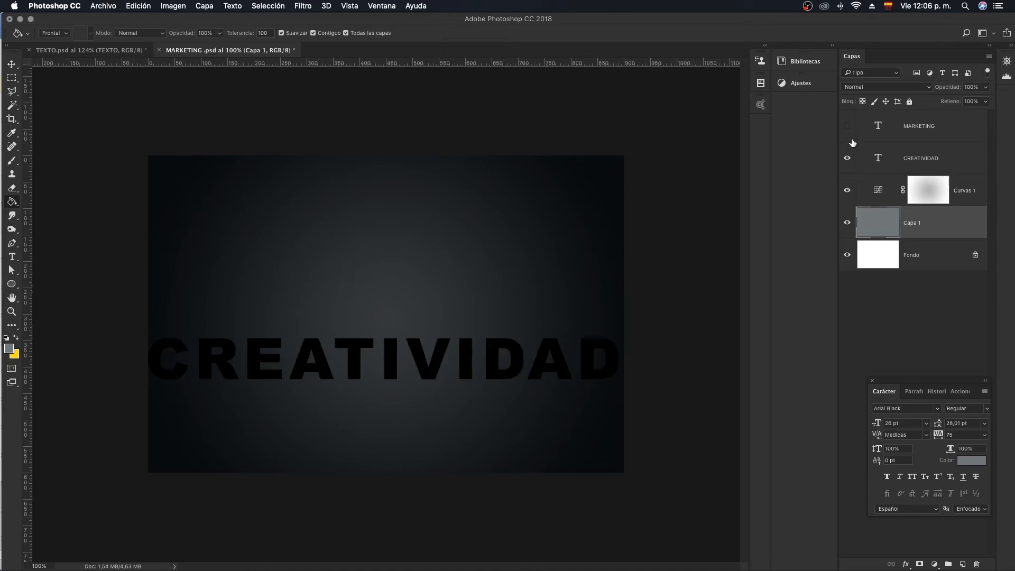
click(847, 126)
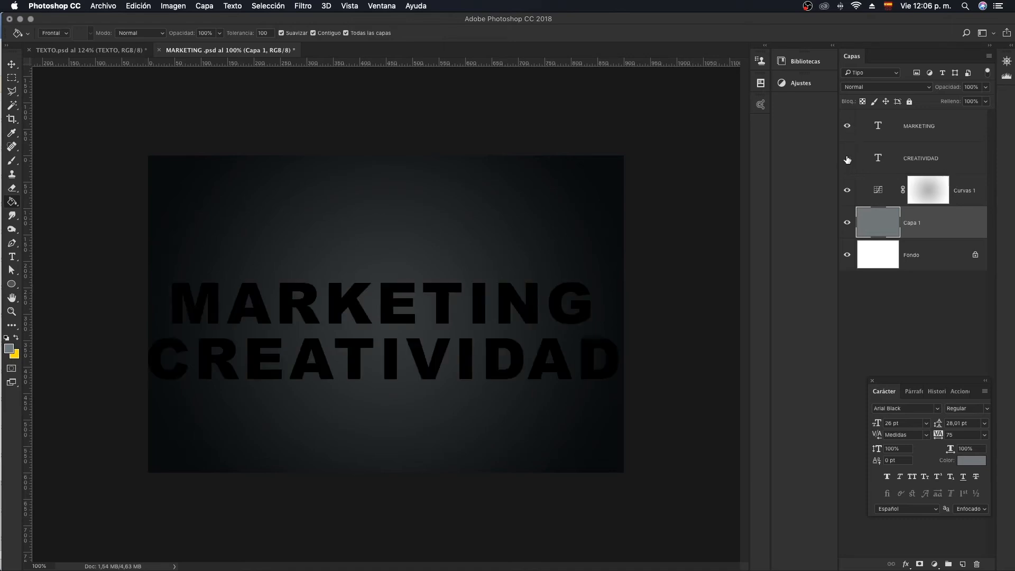
click(847, 159)
click(847, 127)
- Isolate the MARKETING text on the white background by showing its layer and hiding Capa 1 and Curvas 1
click(941, 127)
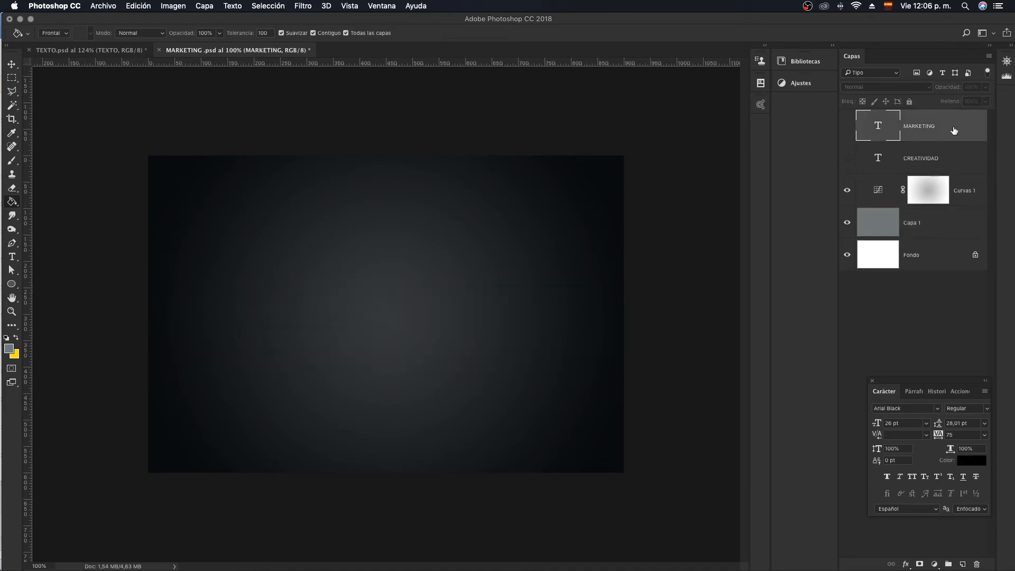
click(847, 127)
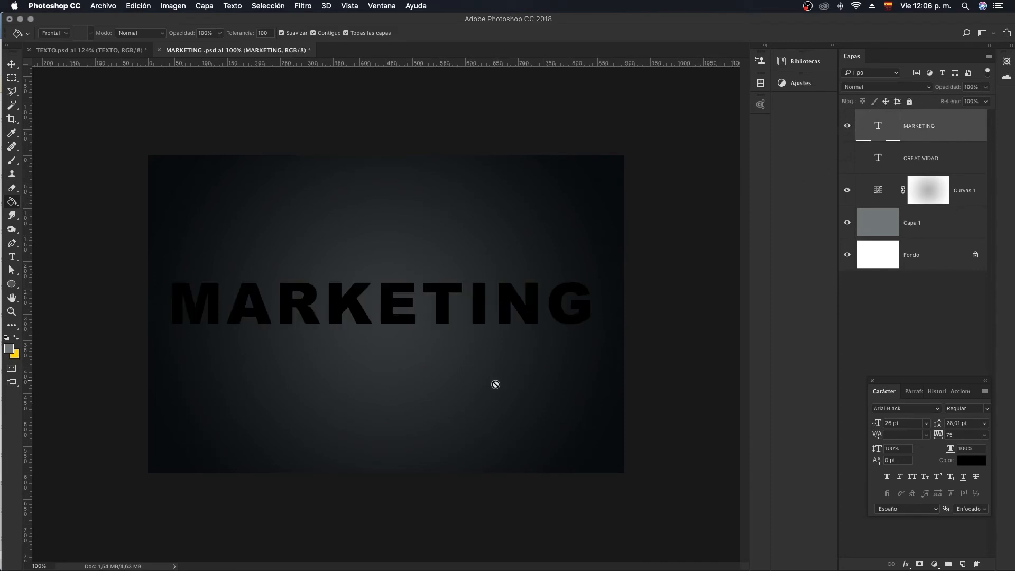
click(847, 223)
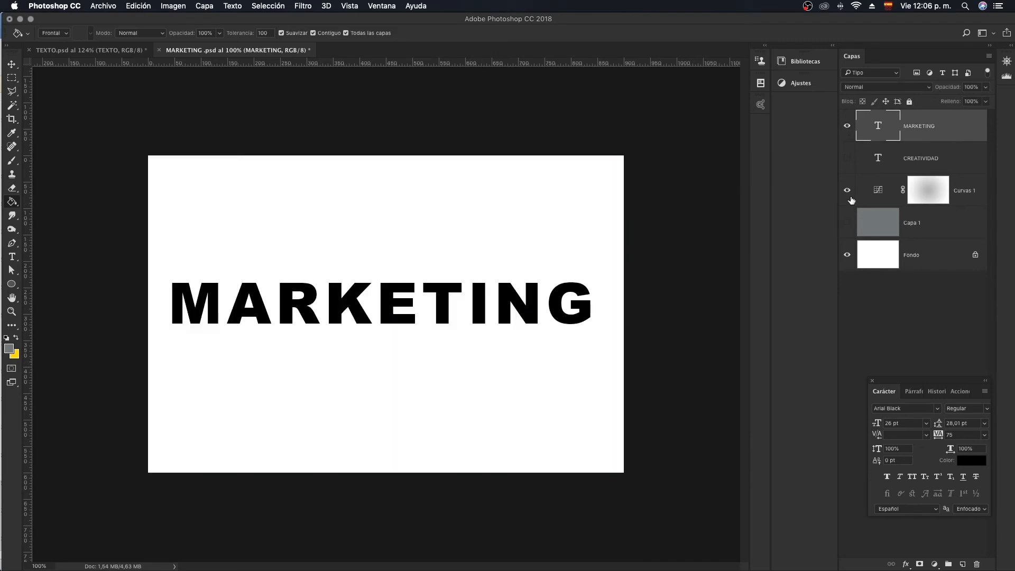
click(847, 190)
click(12, 256)
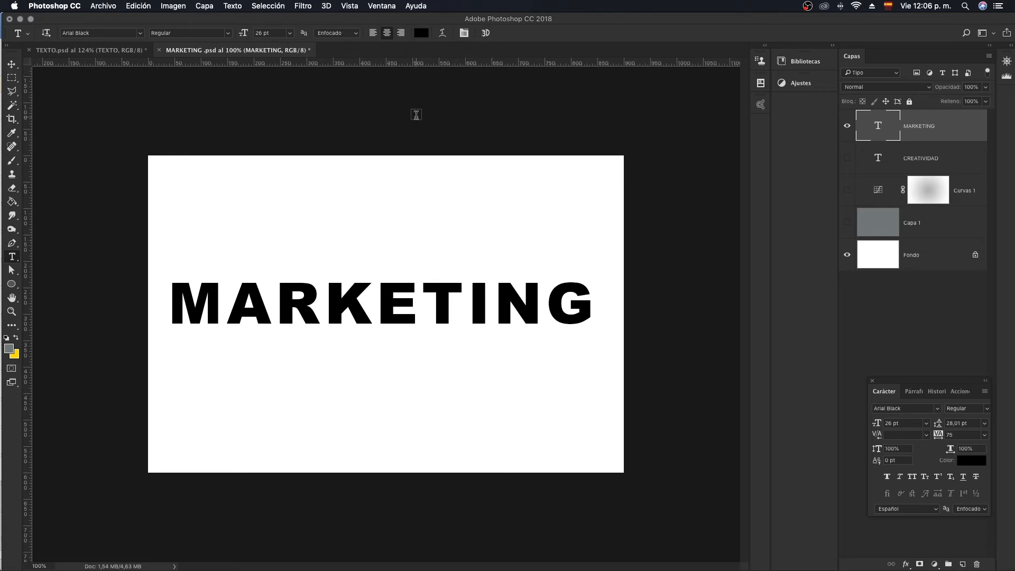
click(139, 5)
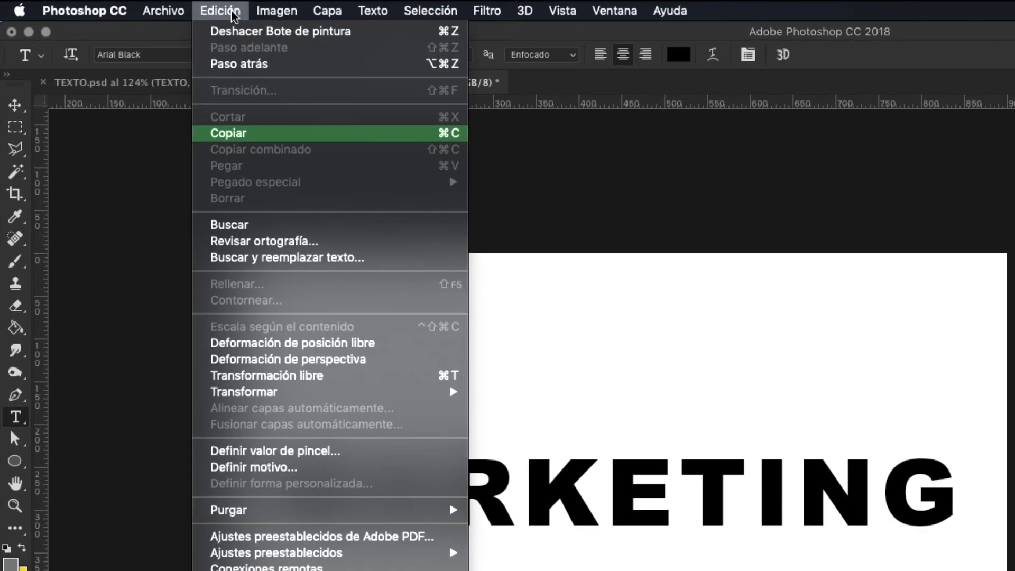
mouse_move(286, 391)
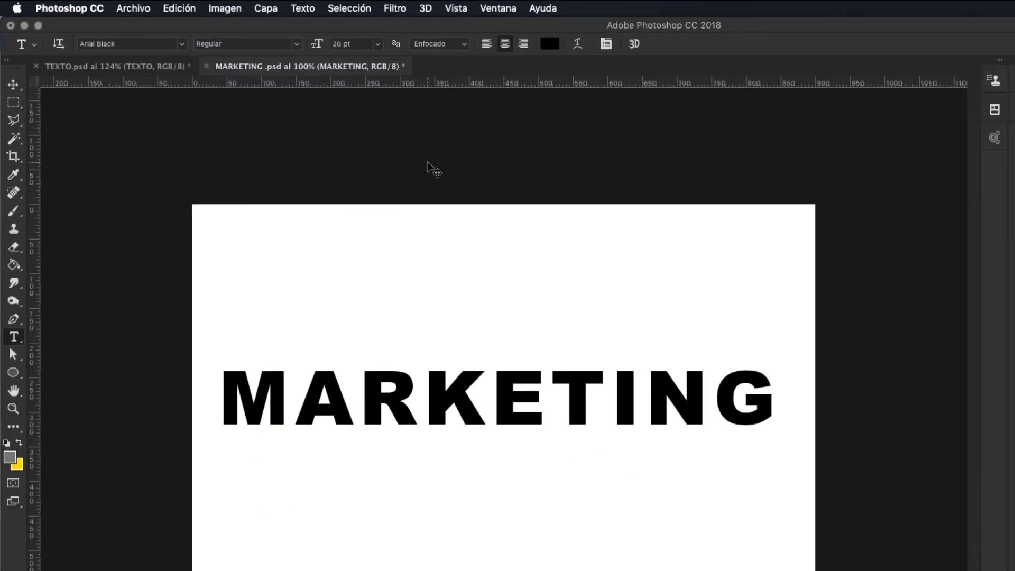
key(super+t)
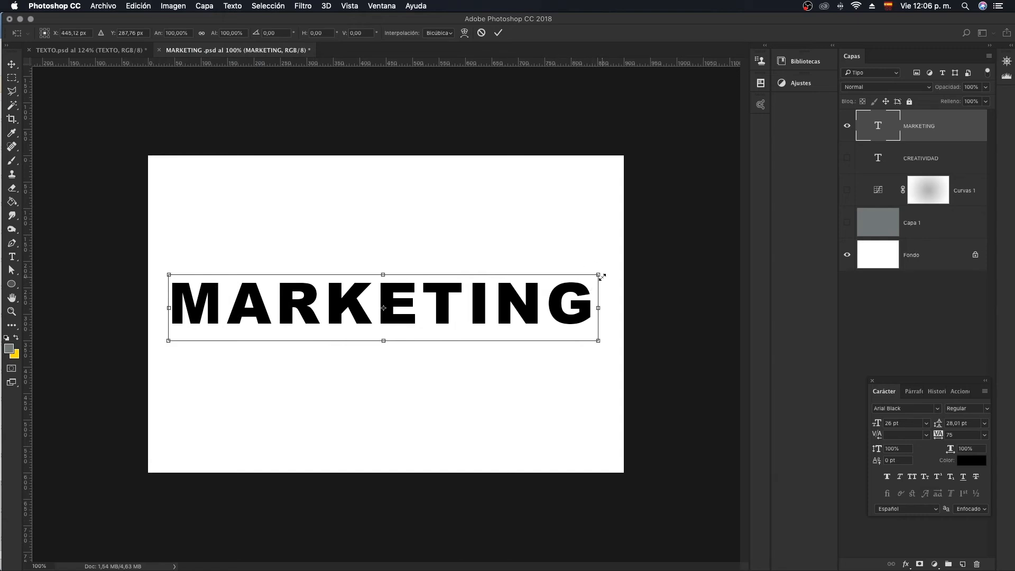
drag(600, 274, 528, 250)
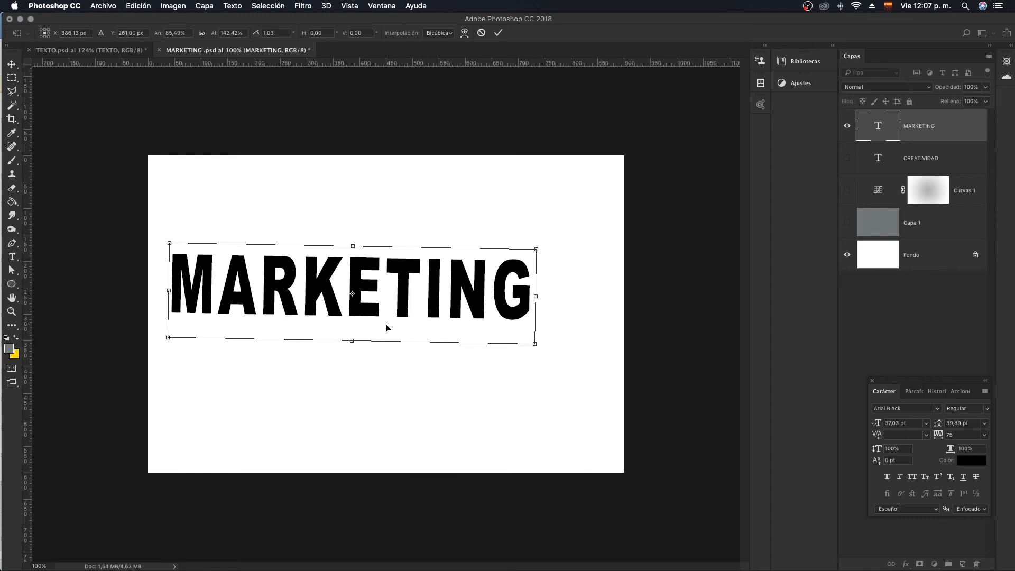
key(ctrl+z)
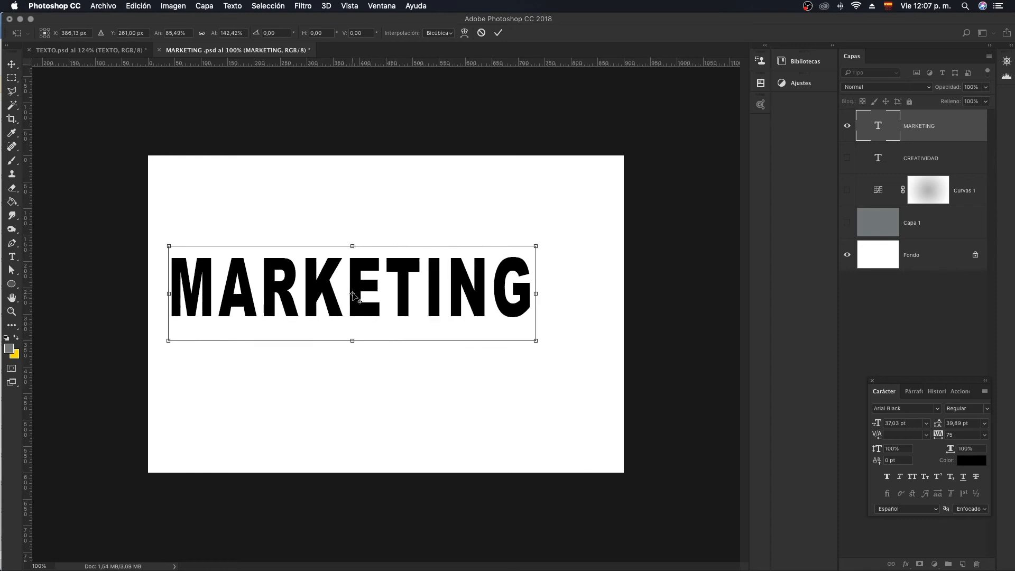
drag(354, 295, 170, 248)
drag(558, 232, 502, 241)
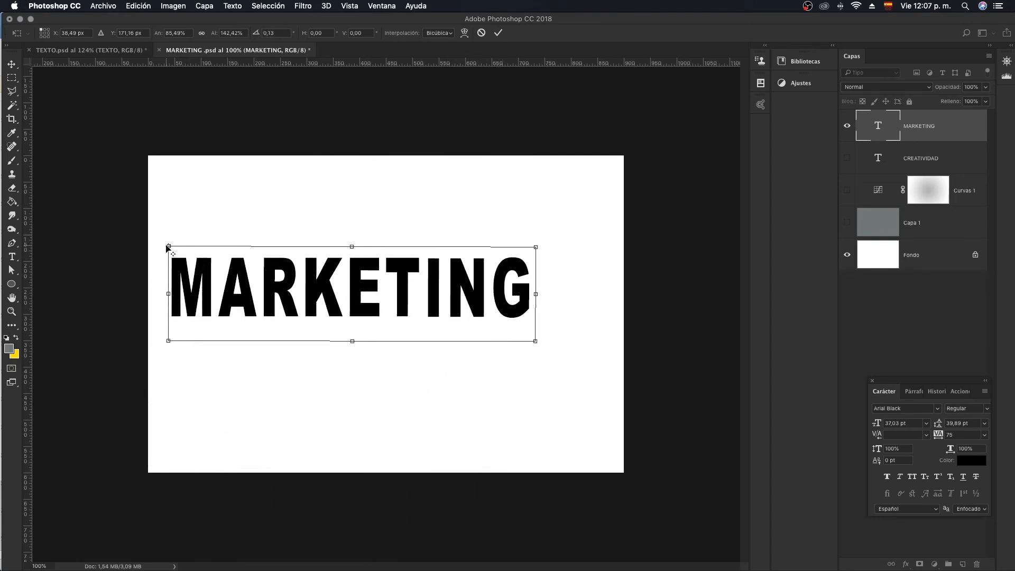
drag(169, 246, 354, 287)
click(482, 32)
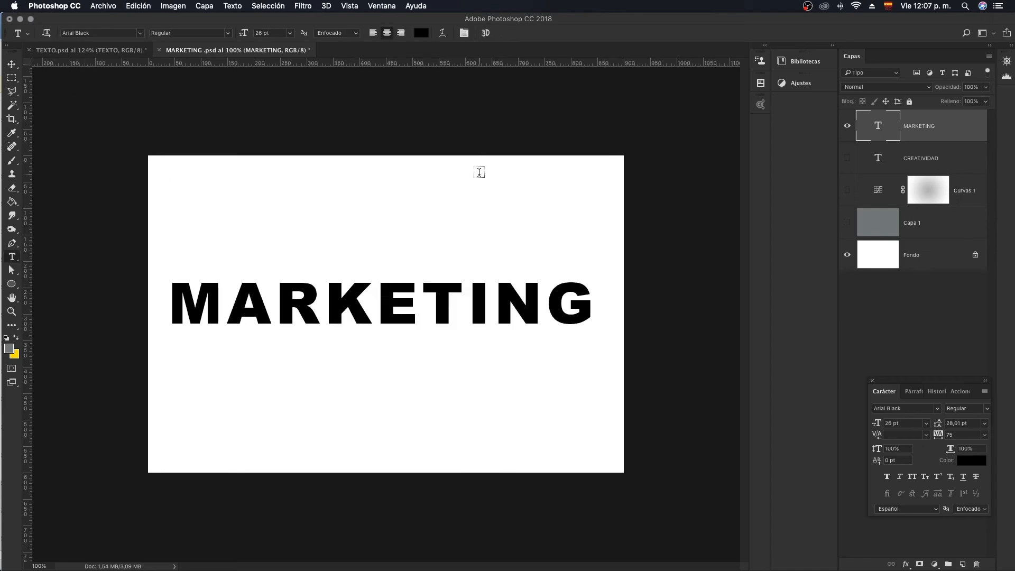
- Skew the MARKETING text vertically by about -16.5° so it rises towards its right end, and apply the transform
key(super+t)
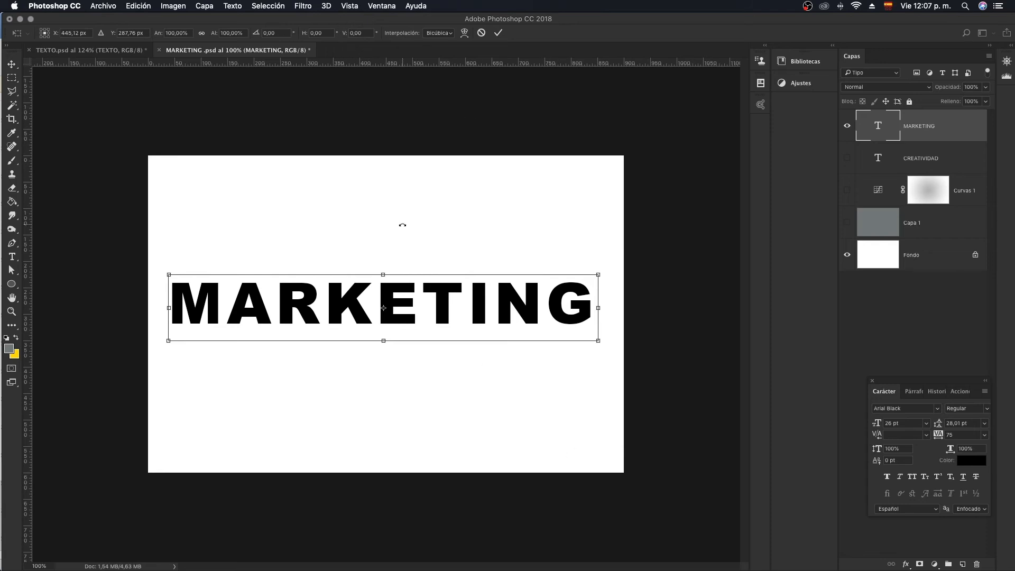
right_click(480, 299)
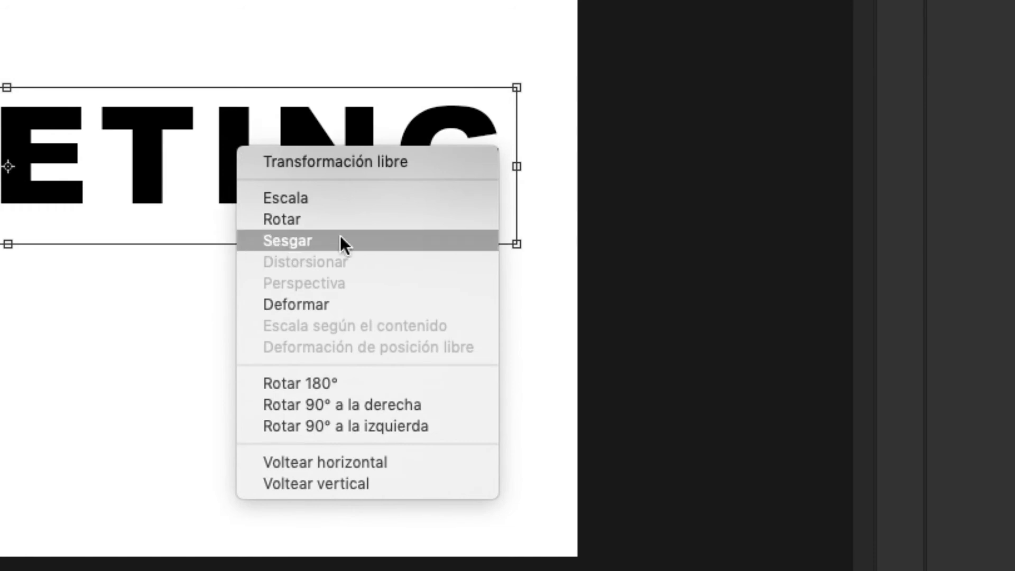
click(299, 241)
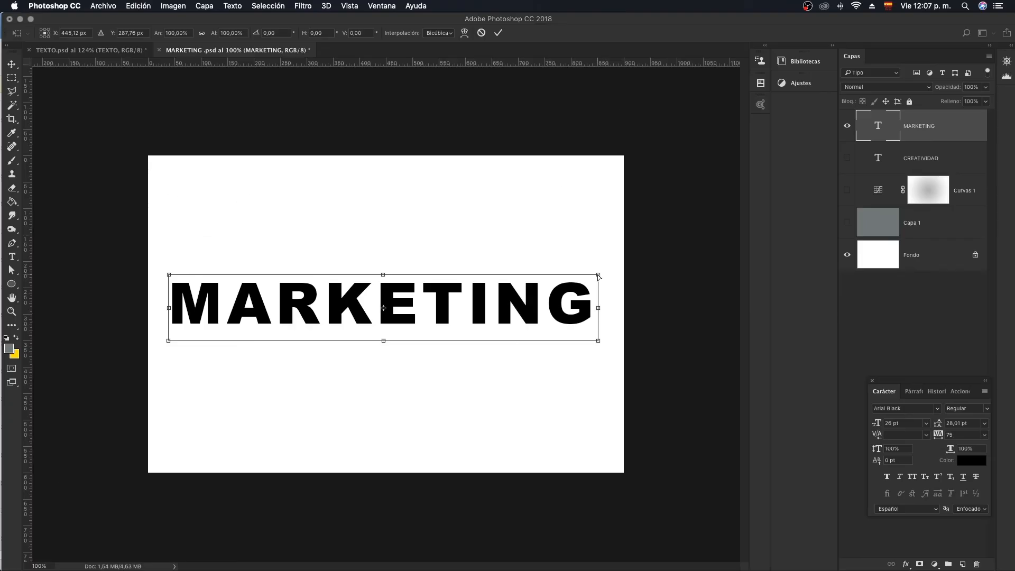
drag(599, 275, 591, 196)
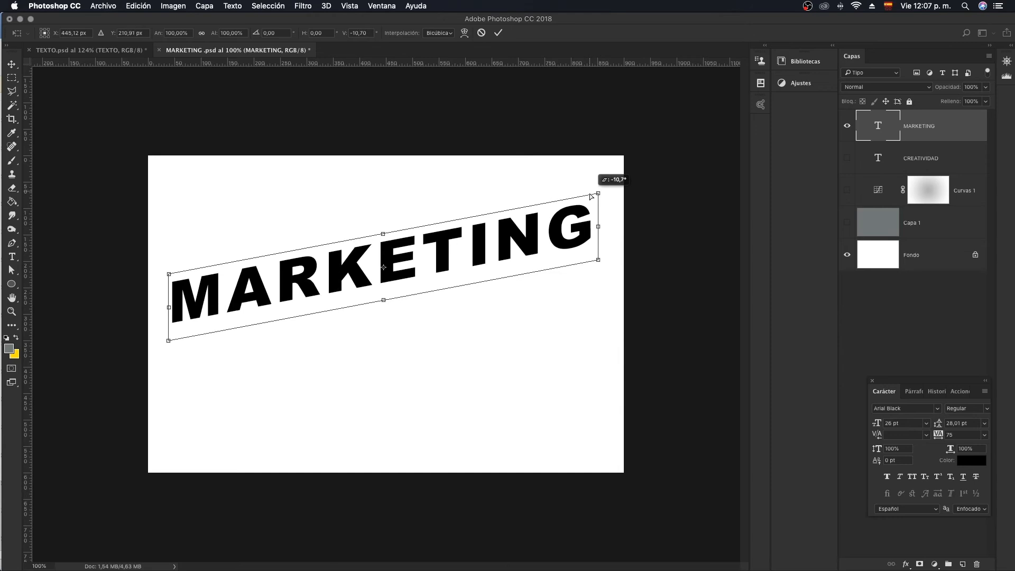
drag(169, 343, 171, 382)
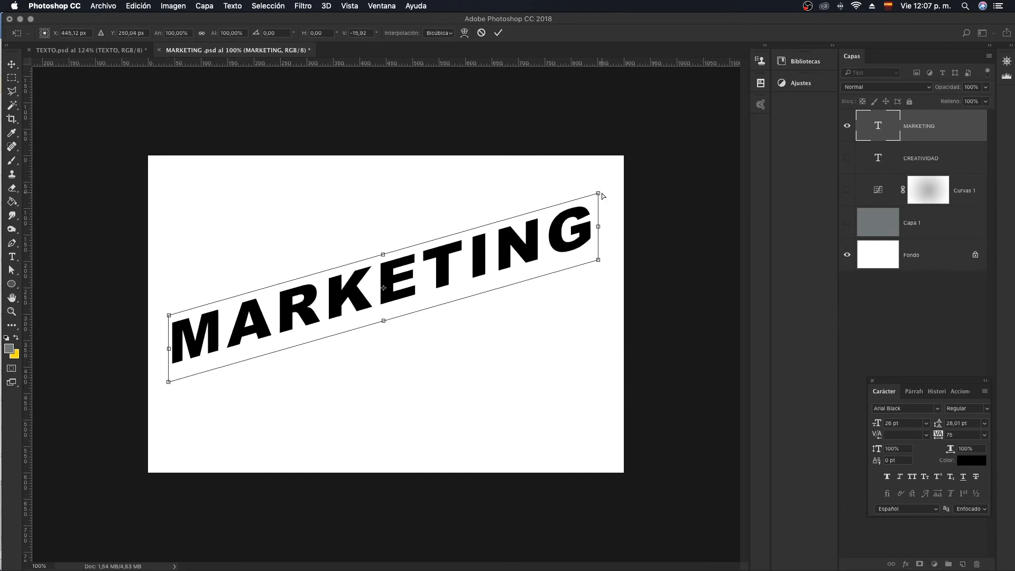
drag(599, 194, 598, 188)
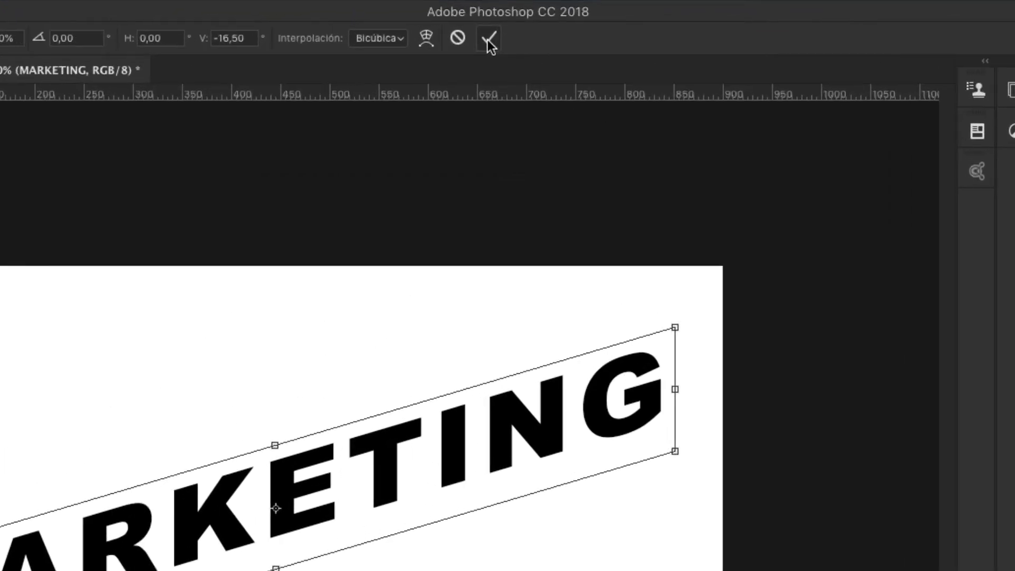
click(498, 33)
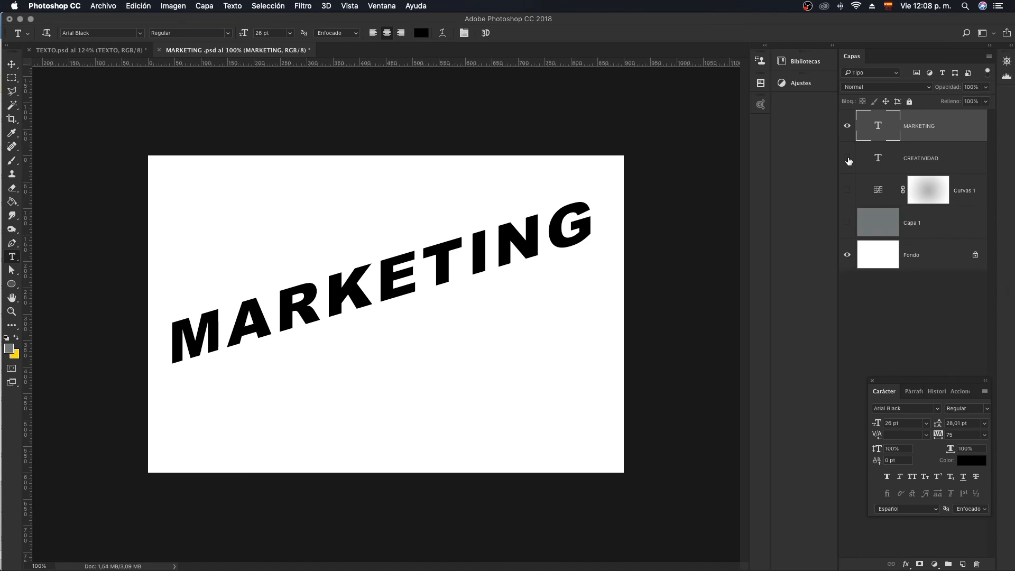
- Show the CREATIVIDAD text layer and change its font to Uni Sans Thin CAPS
click(848, 158)
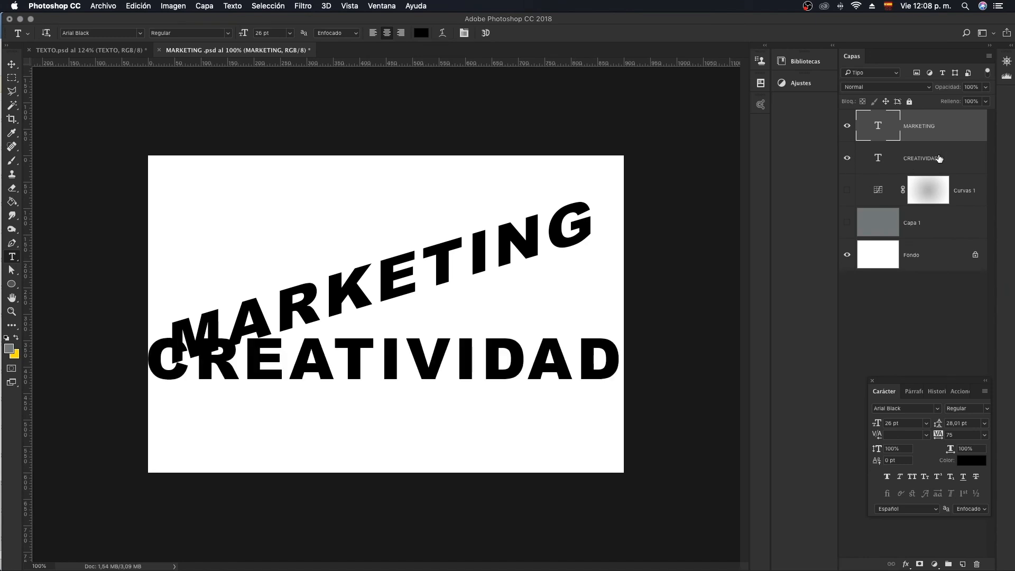
click(920, 161)
double_click(878, 160)
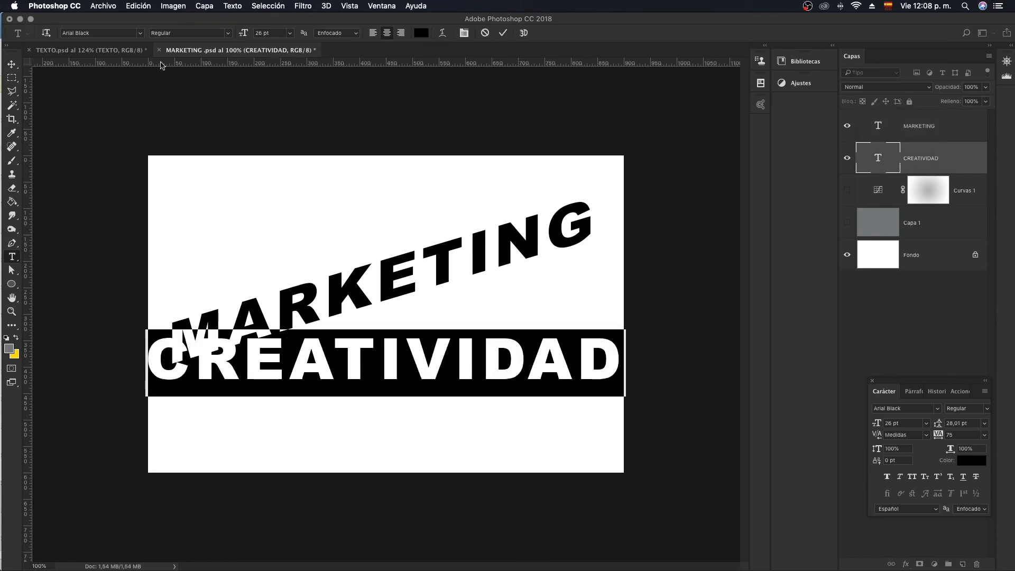
click(142, 33)
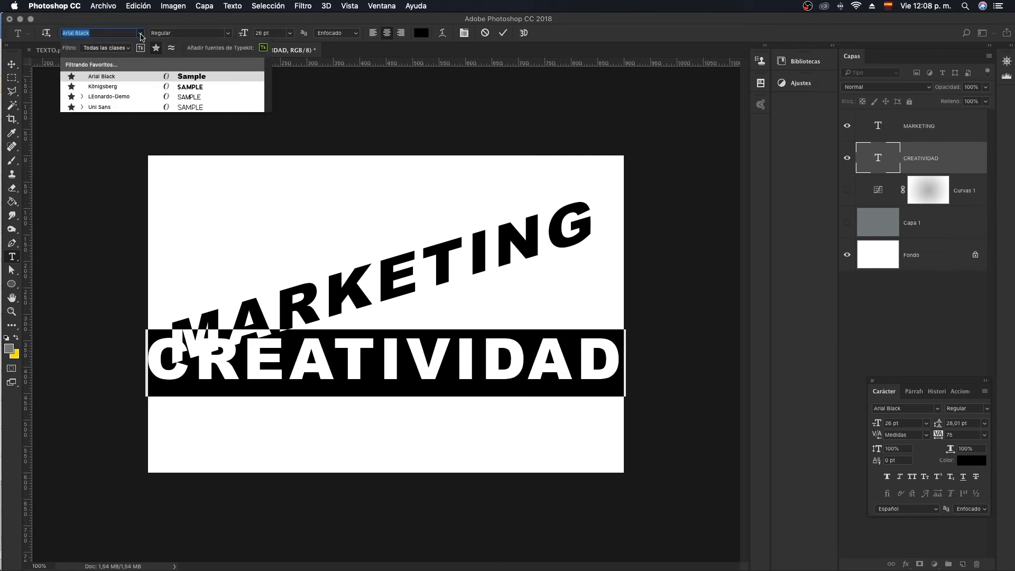
click(190, 108)
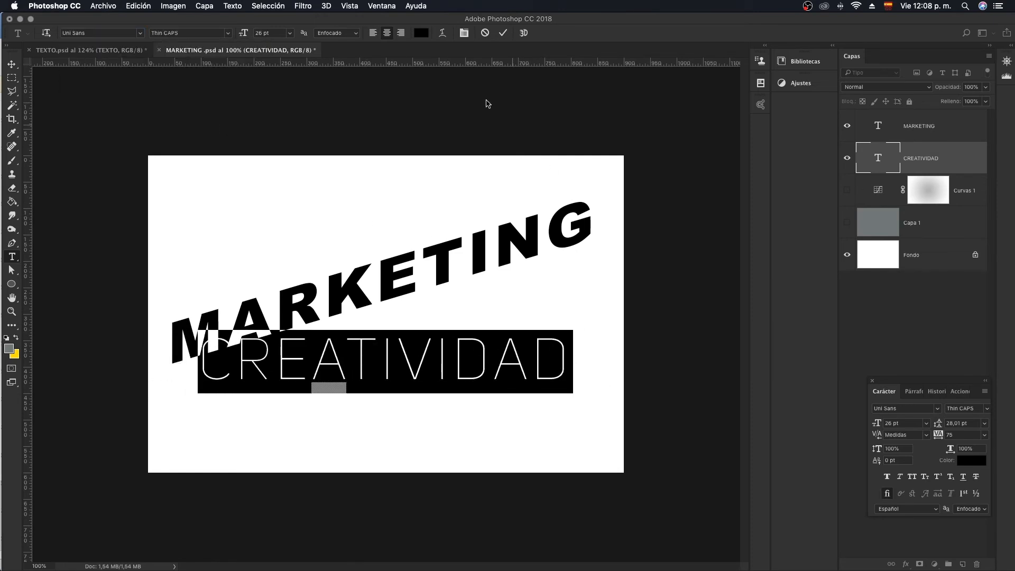
- Reduce the CREATIVIDAD text size to 14 pt and commit the text edit
click(466, 34)
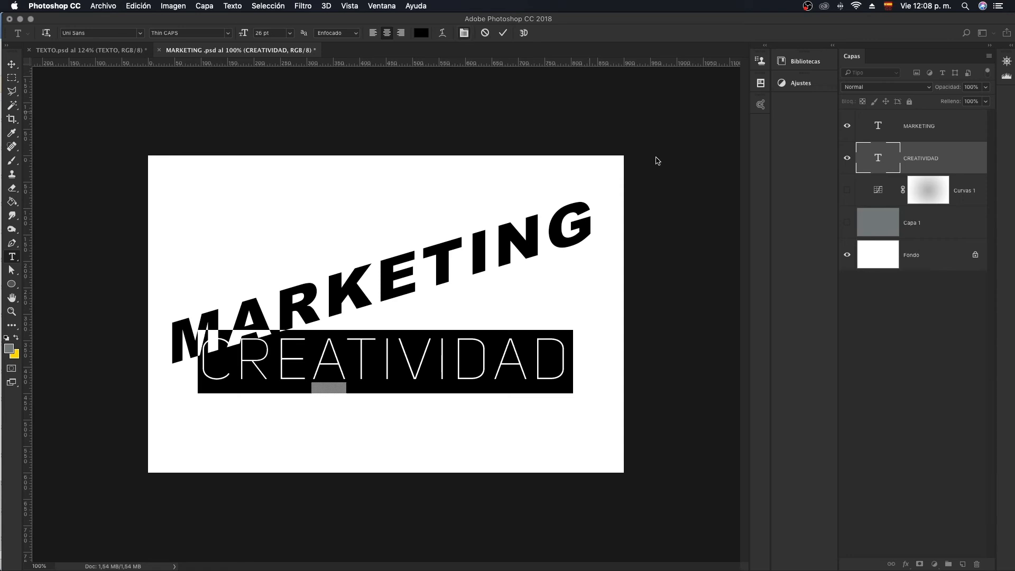
click(464, 33)
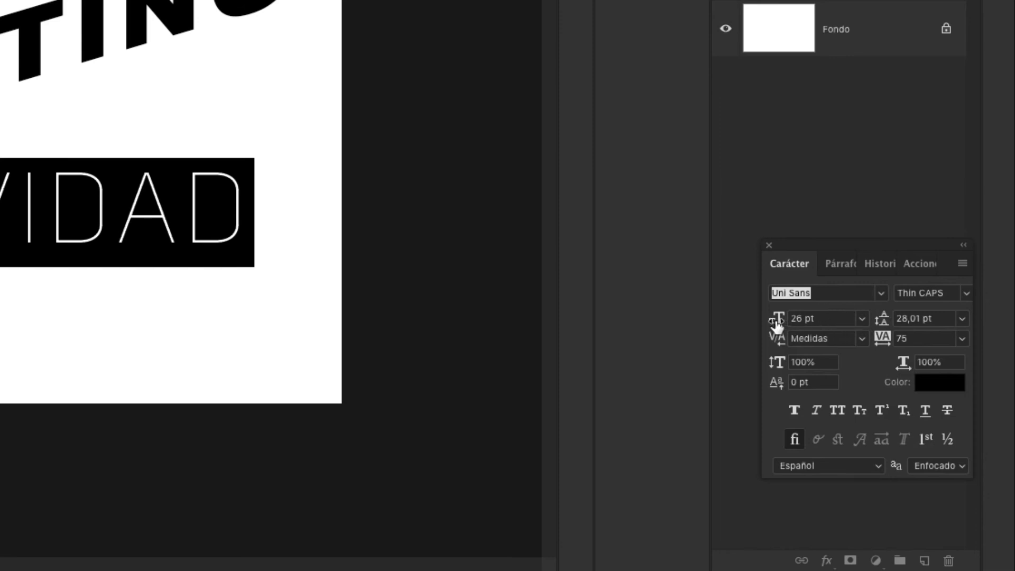
mouse_move(777, 323)
mouse_down()
mouse_move(765, 319)
mouse_move(774, 324)
mouse_up()
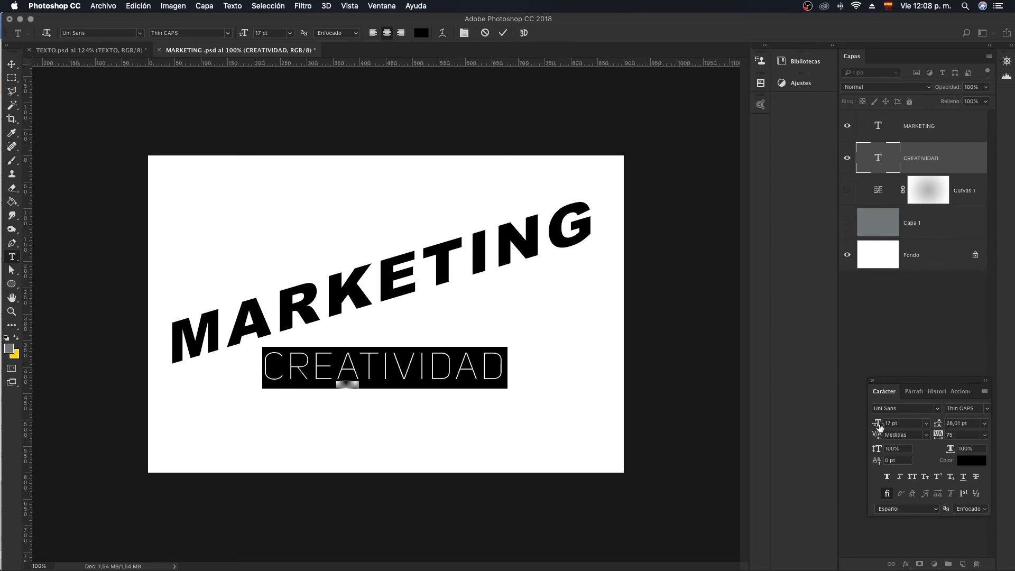
drag(880, 426, 882, 428)
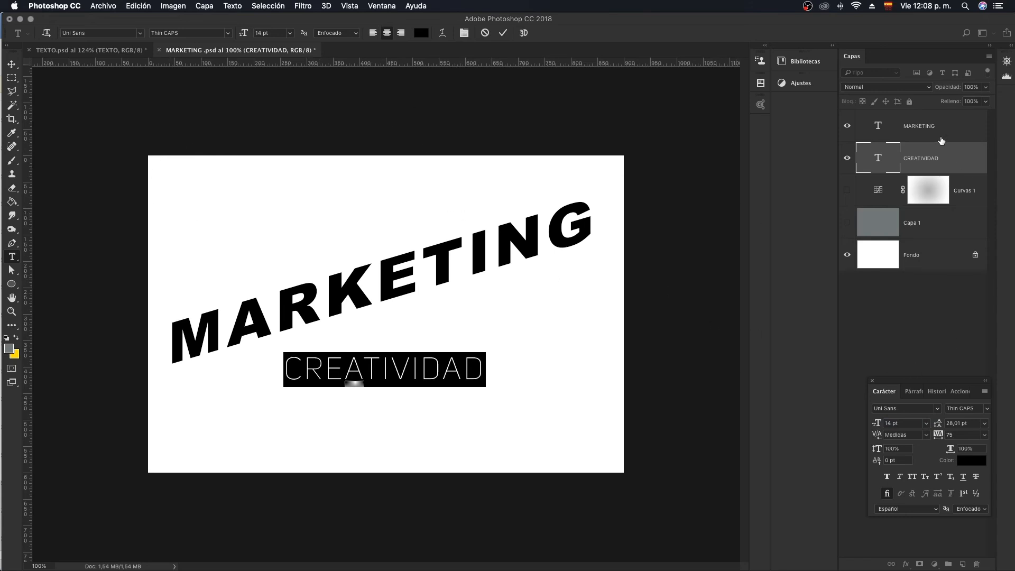
click(502, 33)
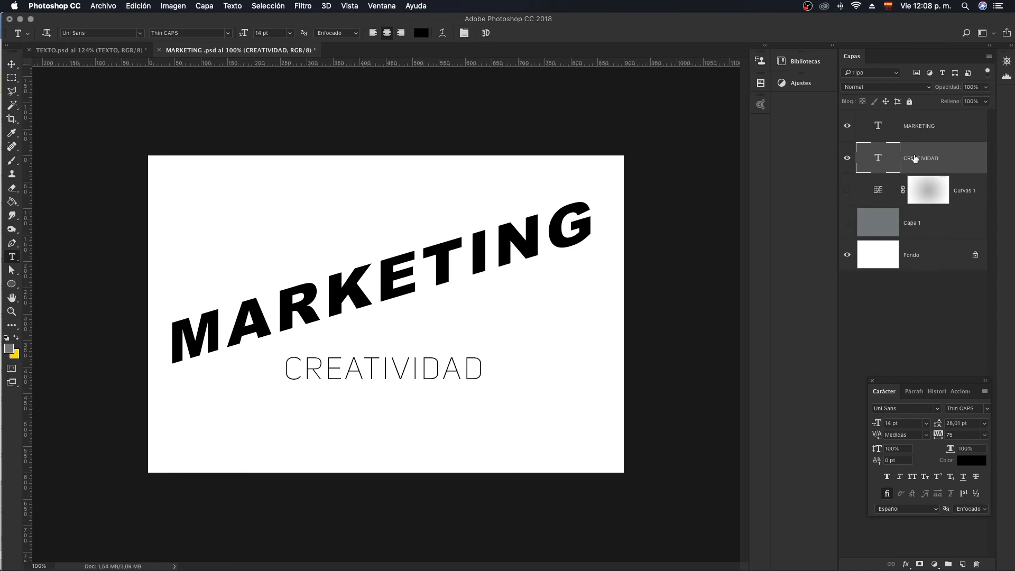
- Skew the CREATIVIDAD text vertically by about -16.4° so it runs parallel to MARKETING, and apply the transform
key(super+t)
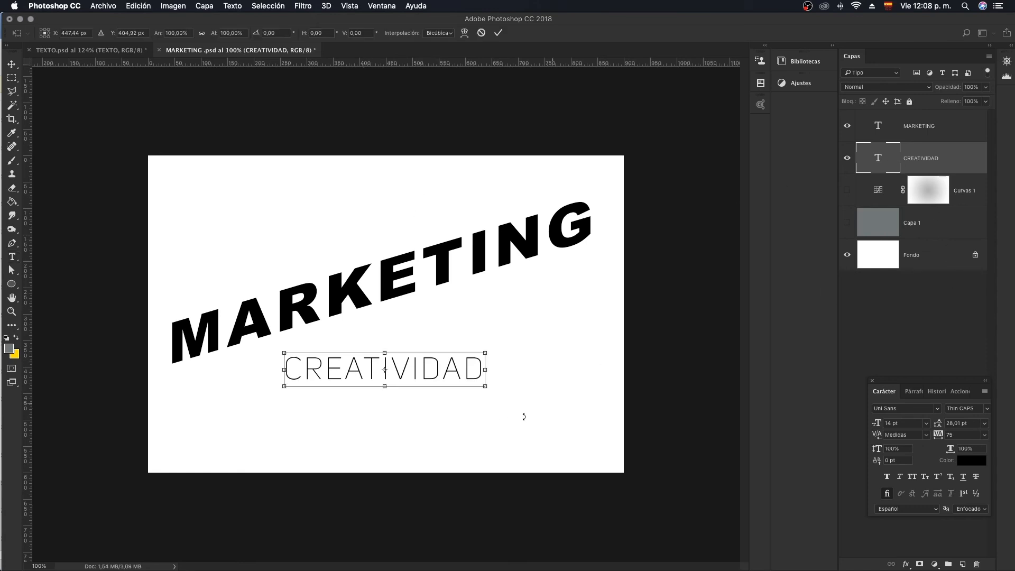
right_click(456, 369)
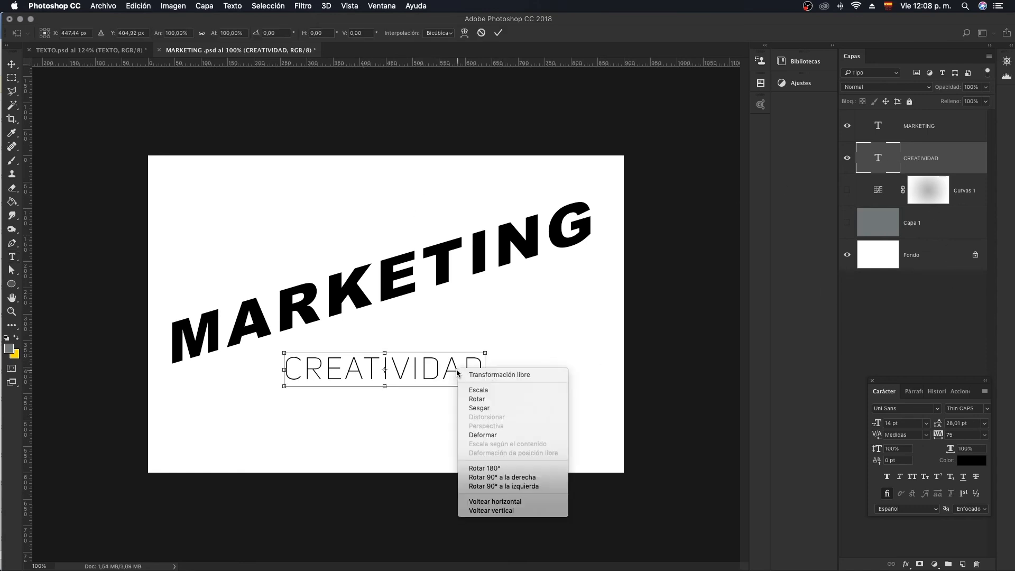
click(484, 411)
drag(487, 355, 475, 294)
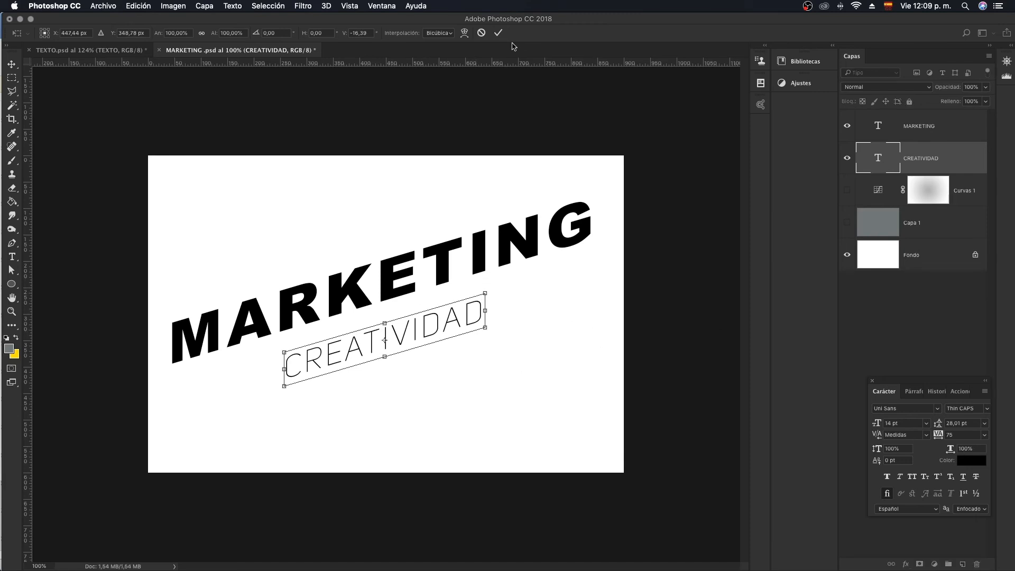
click(498, 33)
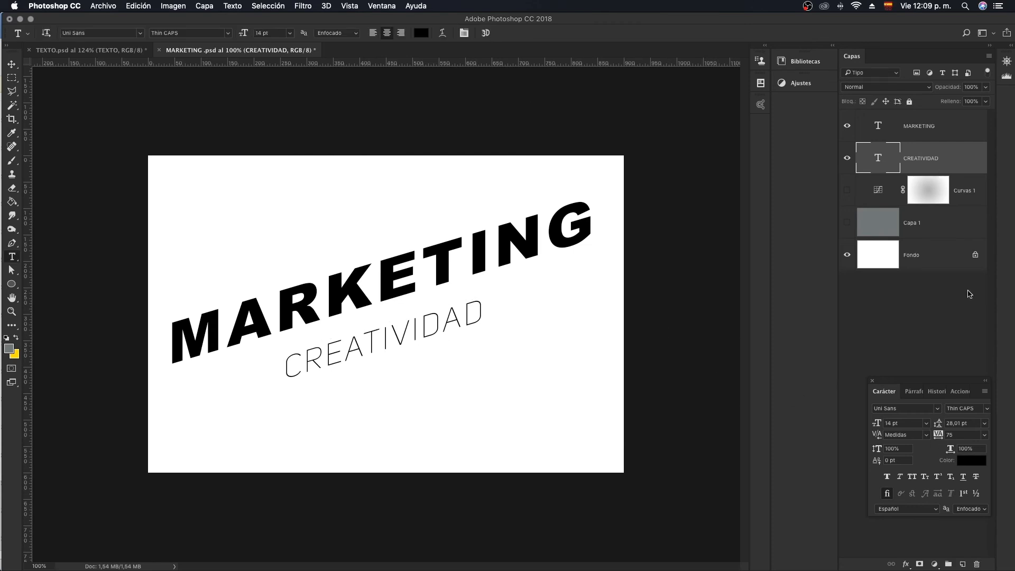
- Set the CREATIVIDAD text's tracking to 735 and move it up about 32 px, closer beneath MARKETING
mouse_move(939, 439)
mouse_down()
mouse_move(957, 437)
mouse_move(948, 438)
mouse_up()
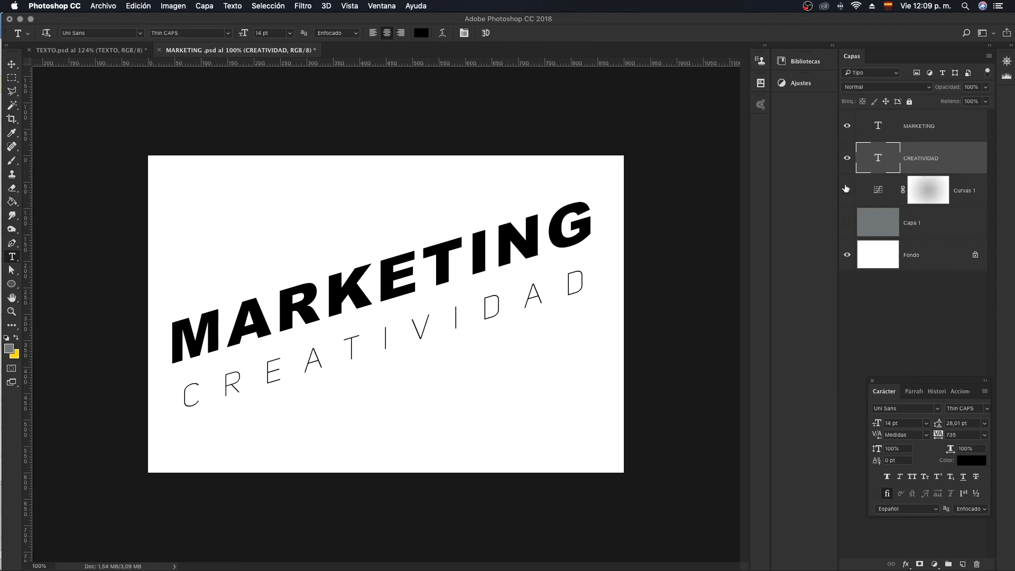
key(super+t)
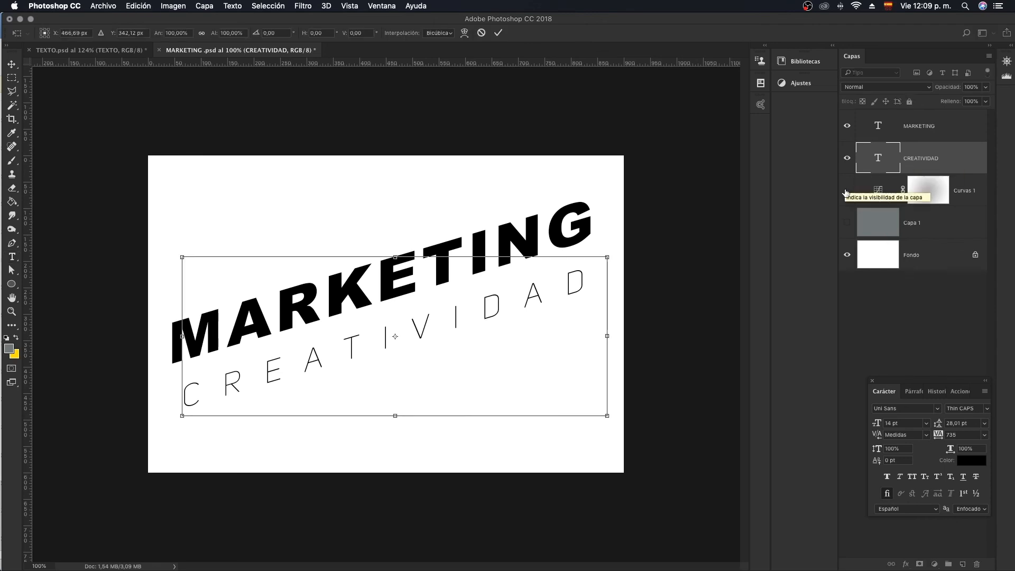
key(Up)
key(Up)
key(Up)
key(Up)
key(Up)
key(Up)
key(Up)
key(Up)
key(Up)
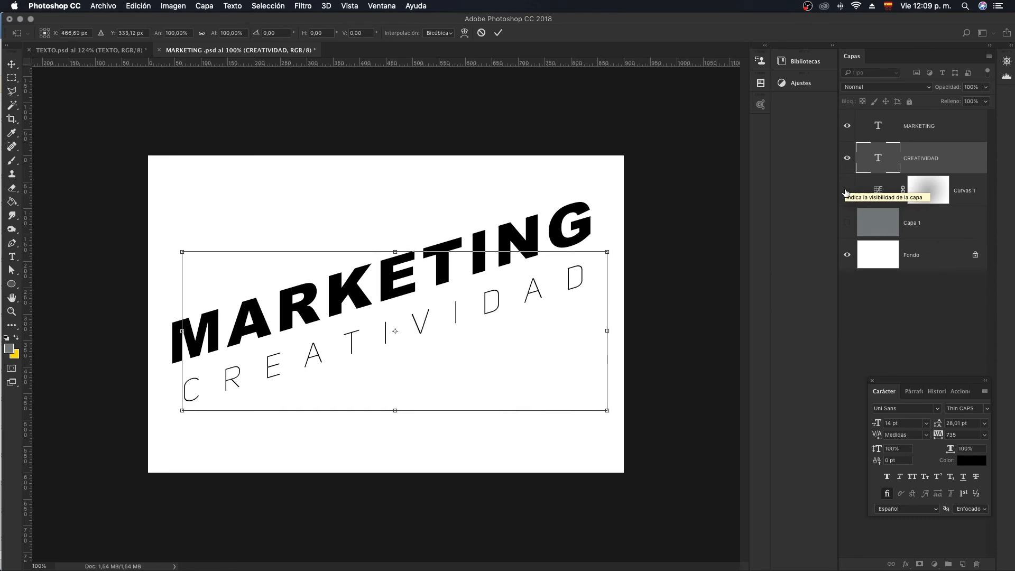
key(Up)
key(Up)
key(Up)
key(Up)
key(Up)
key(Up)
key(Up)
key(Up)
key(Up)
key(Up)
key(Up)
key(Up)
key(Up)
key(Up)
key(Up)
key(Up)
key(Up)
key(Up)
key(Up)
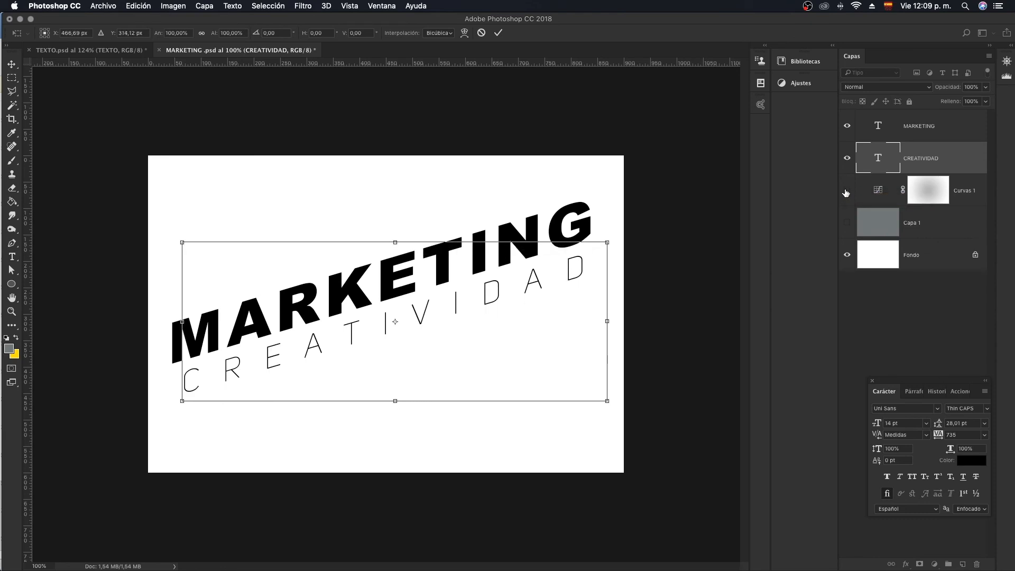
key(Up)
key(Up)
key(Up)
key(Up)
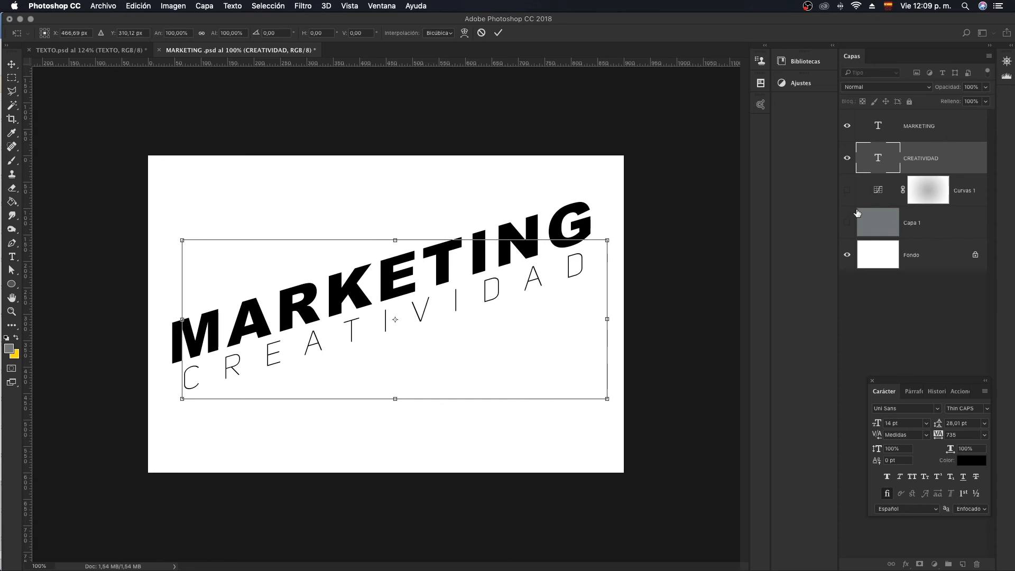
click(498, 33)
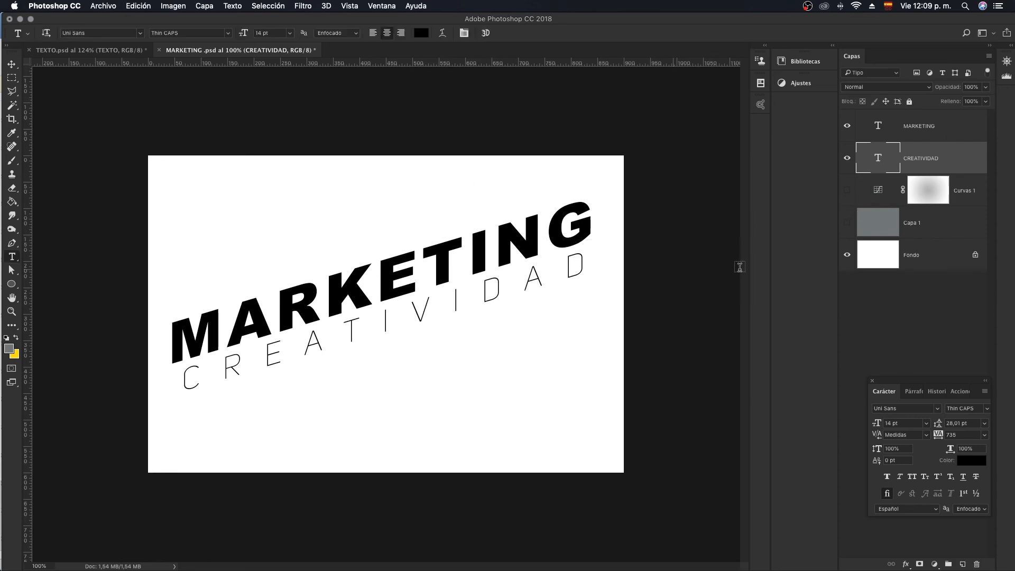
- Make the Curvas 1 and Capa 1 background layers visible behind the two texts
double_click(890, 170)
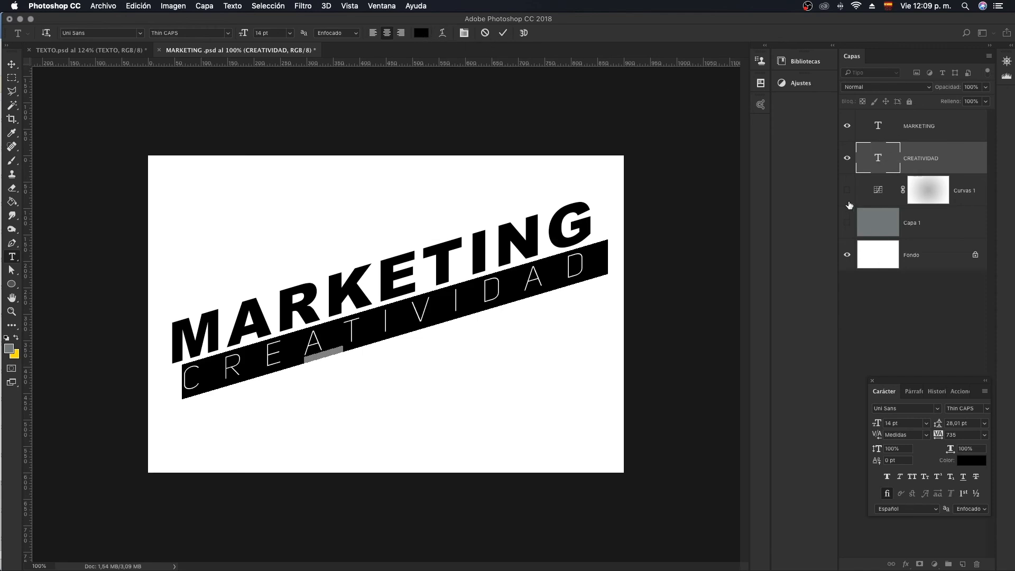
click(504, 33)
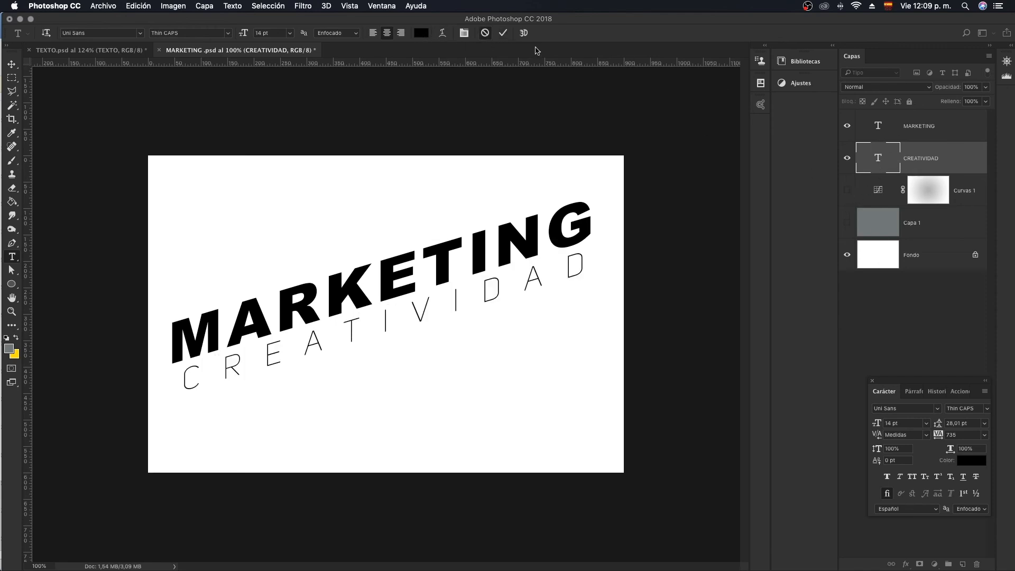
click(847, 190)
click(847, 224)
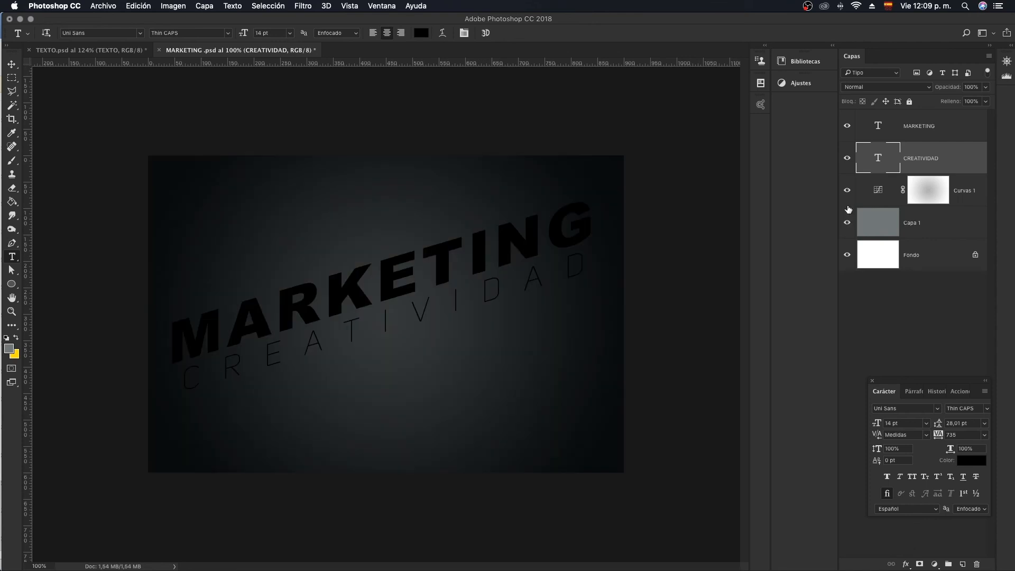
- Recolor the CREATIVIDAD text white and commit the edit
double_click(880, 162)
click(426, 35)
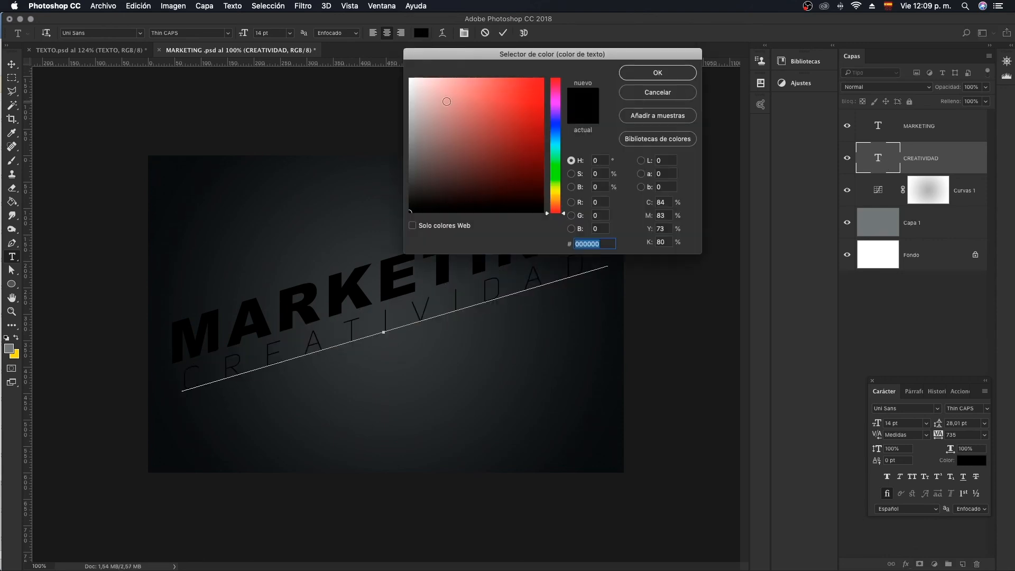
drag(447, 101, 408, 78)
click(649, 75)
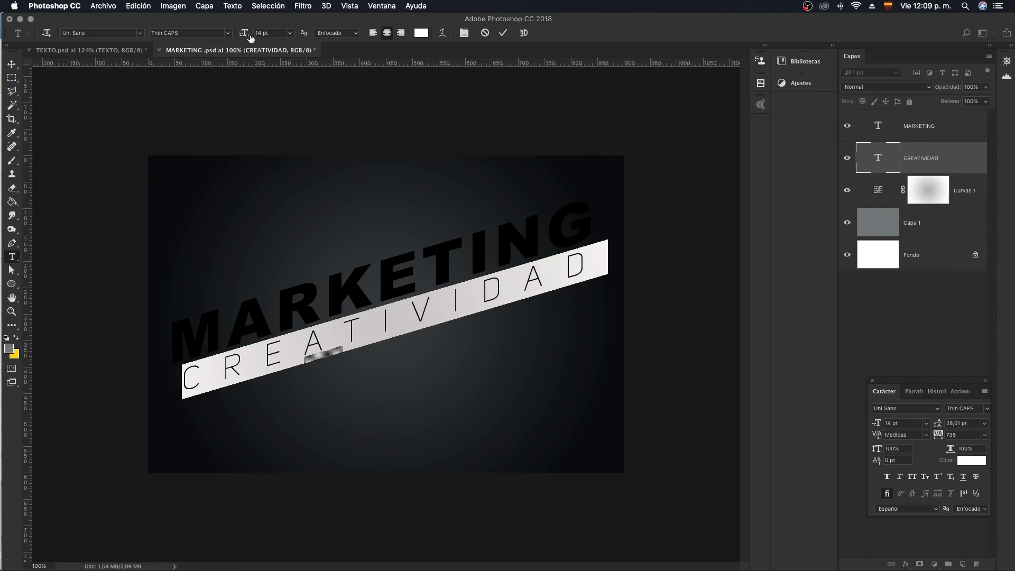
click(884, 196)
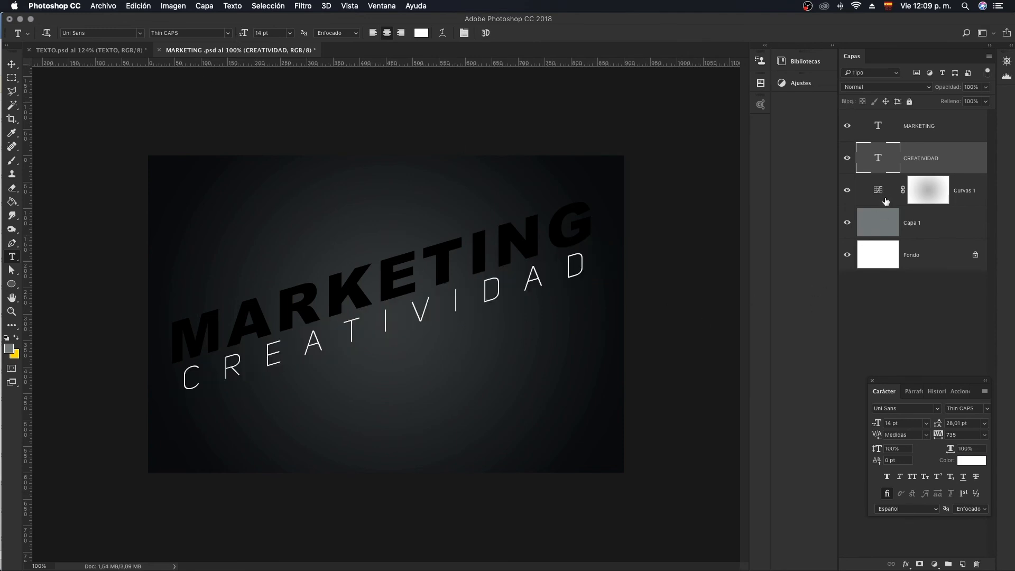
- Add a Gradient Overlay layer style to the MARKETING text and raise the overlay's opacity to 100%
click(887, 135)
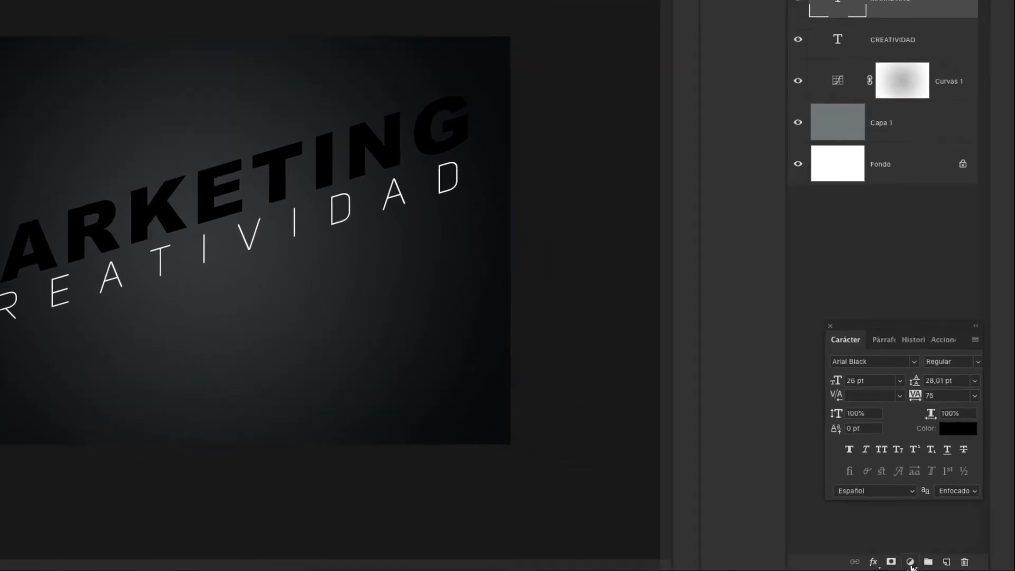
click(934, 564)
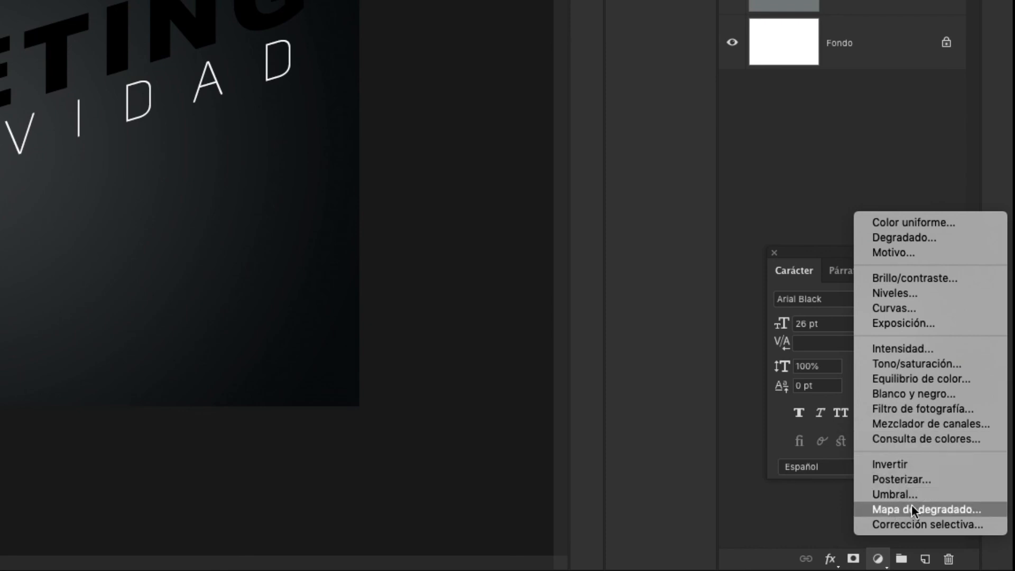
click(808, 182)
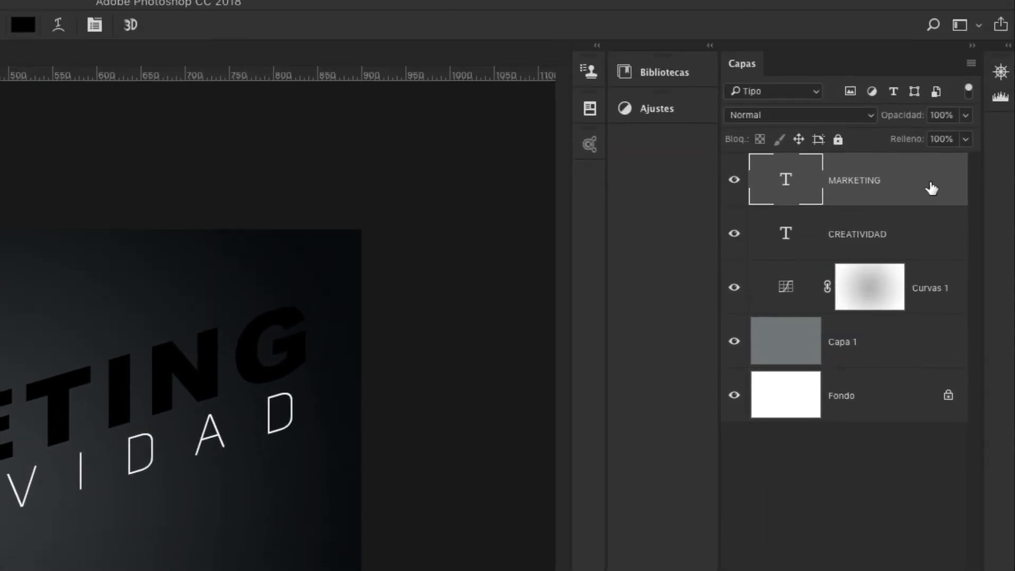
double_click(928, 189)
drag(615, 4, 612, 33)
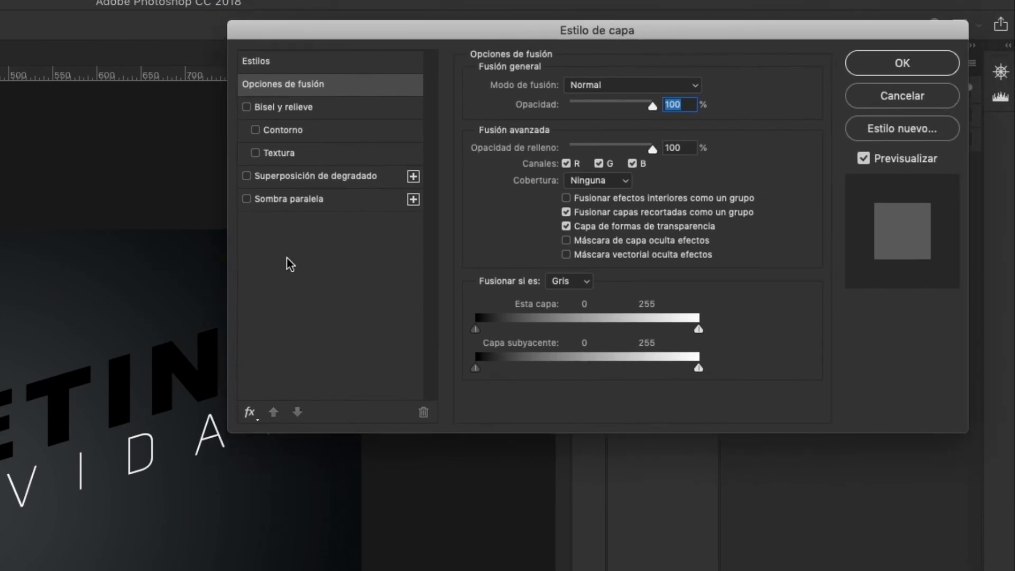
click(297, 175)
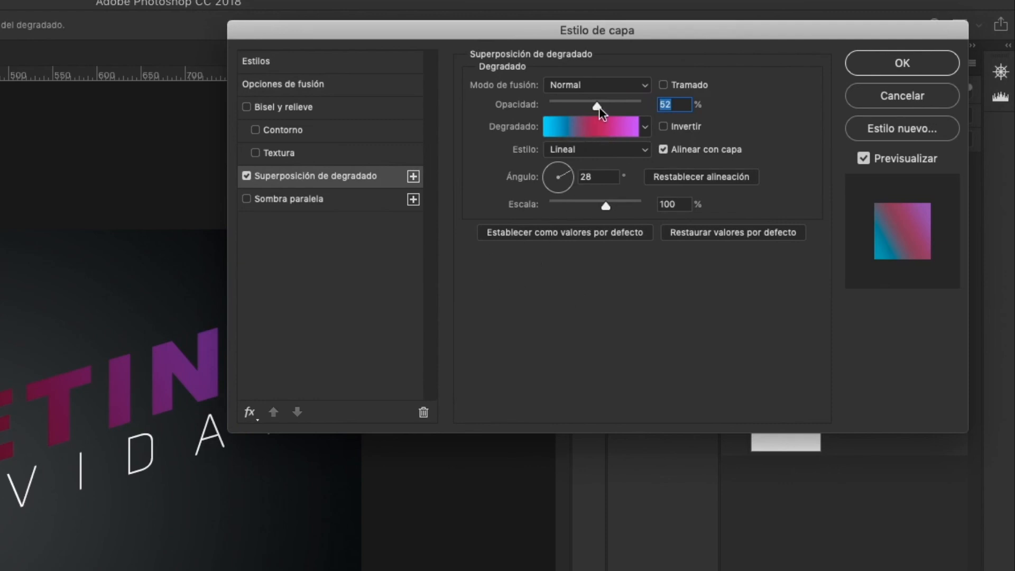
drag(599, 107, 654, 103)
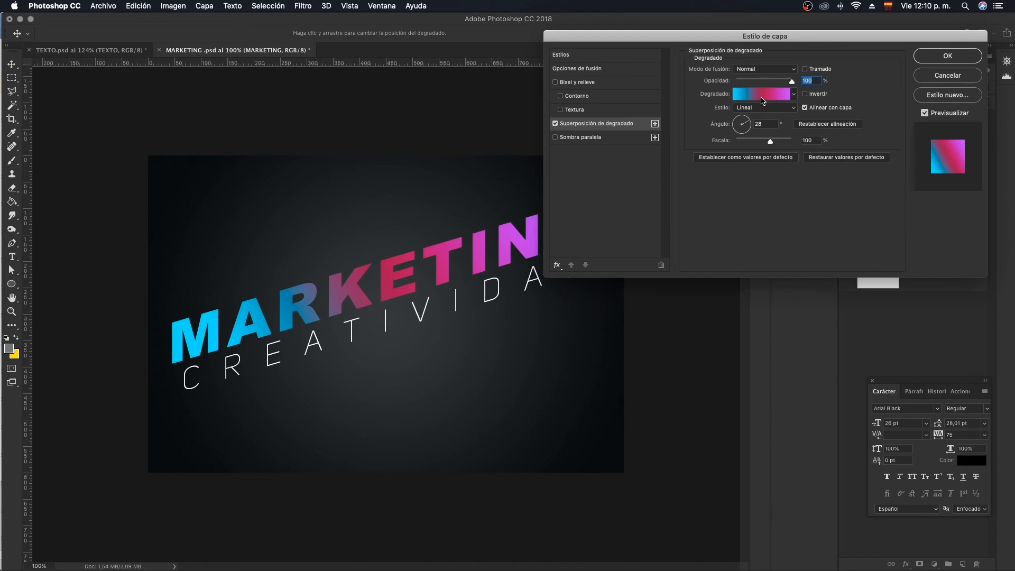
- Recolor the end color stop at 100% of the MARKETING text's gradient overlay to a lighter pinkish violet and accept the edited gradient
click(768, 94)
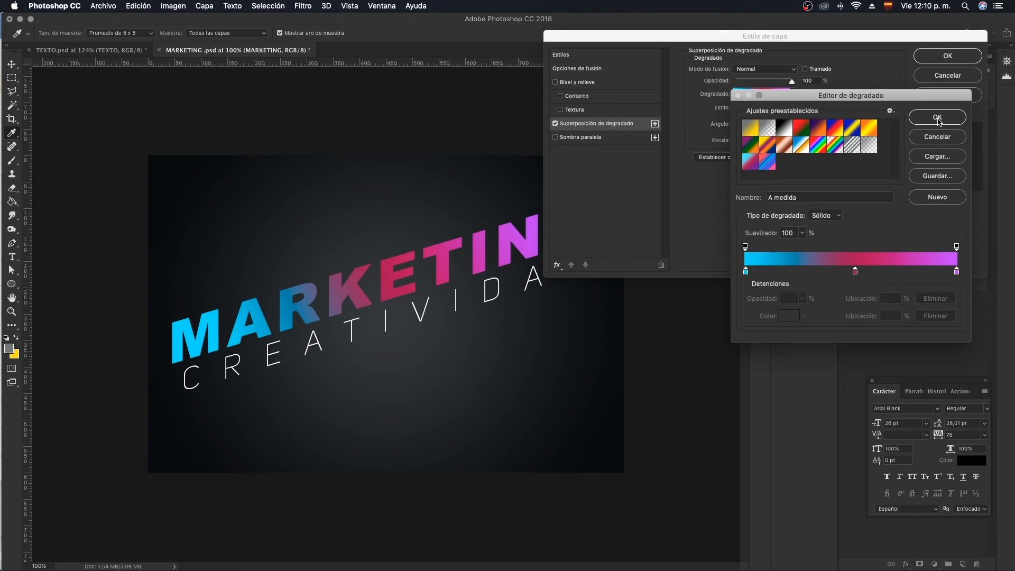
click(746, 272)
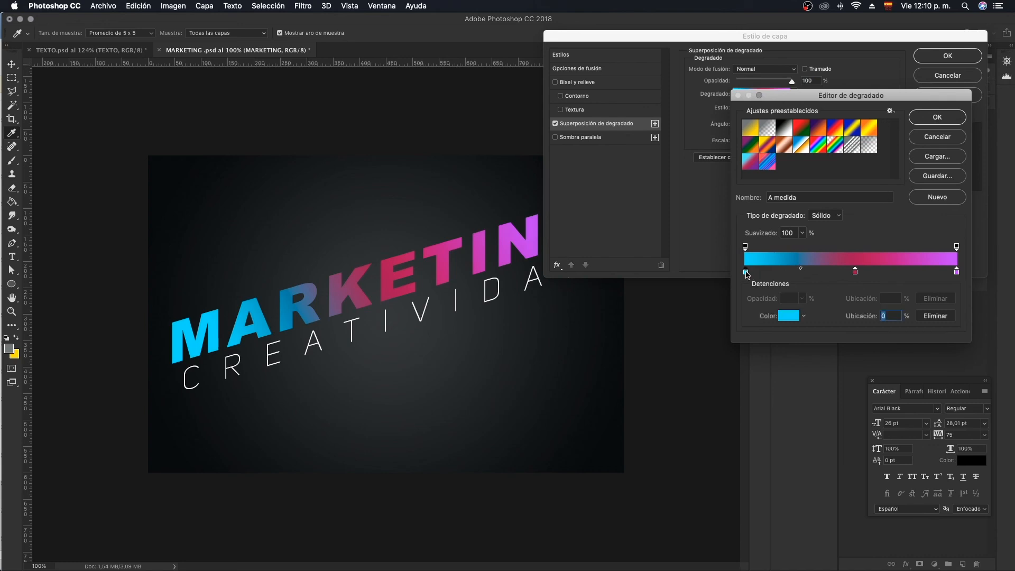
double_click(957, 272)
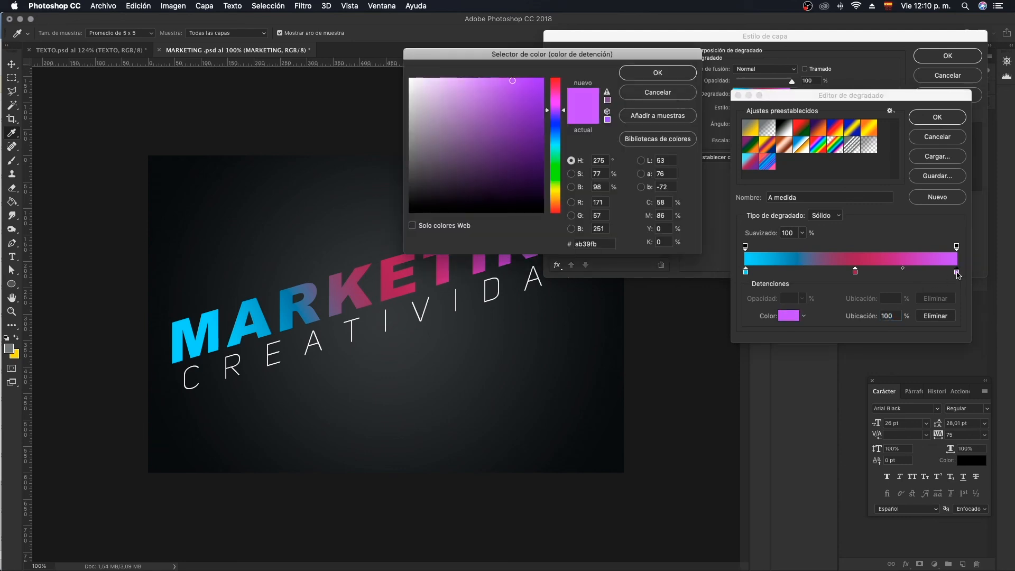
click(539, 84)
click(489, 78)
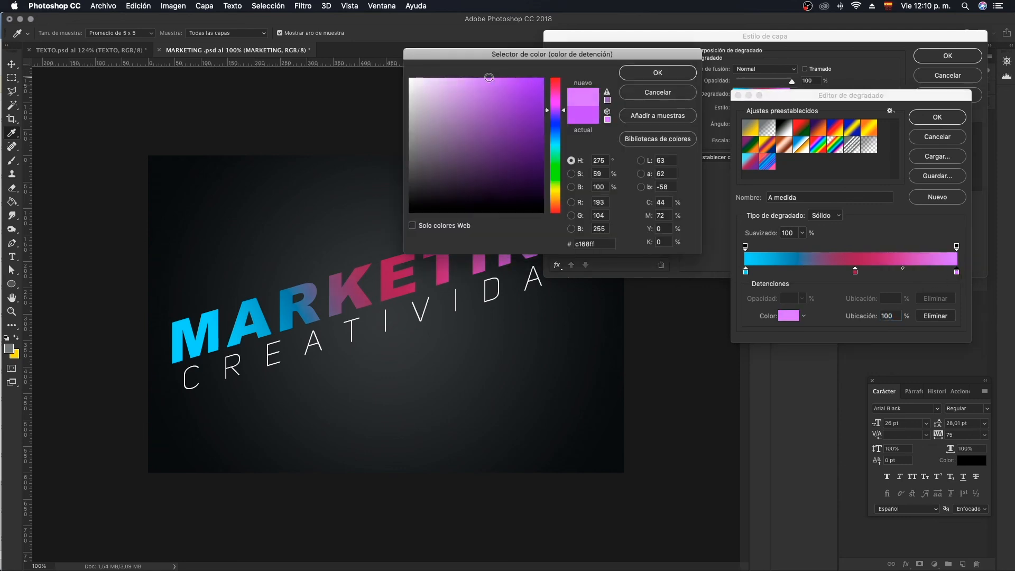
drag(574, 54, 747, 341)
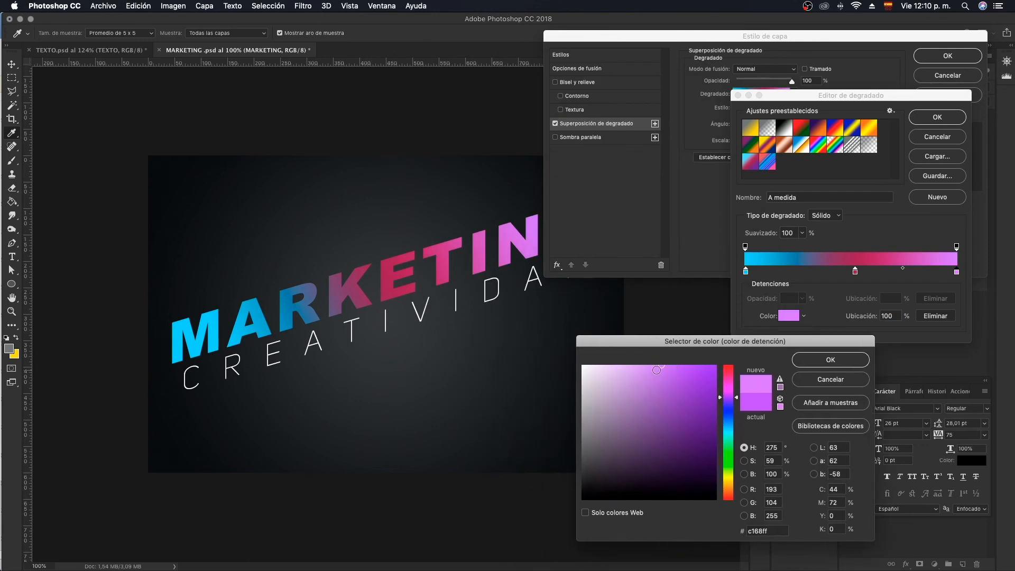
click(639, 367)
drag(655, 366, 666, 365)
click(837, 365)
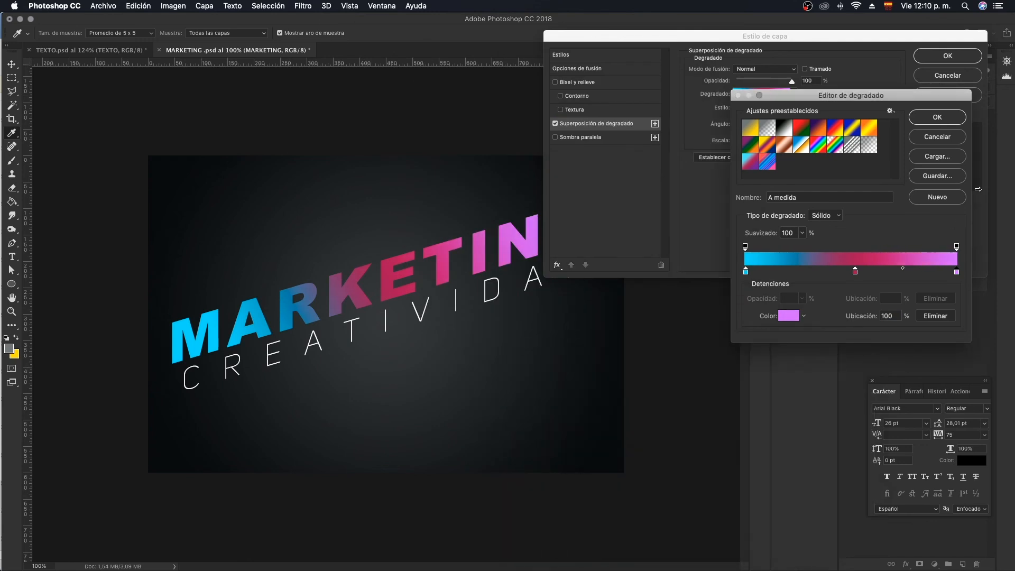
click(940, 120)
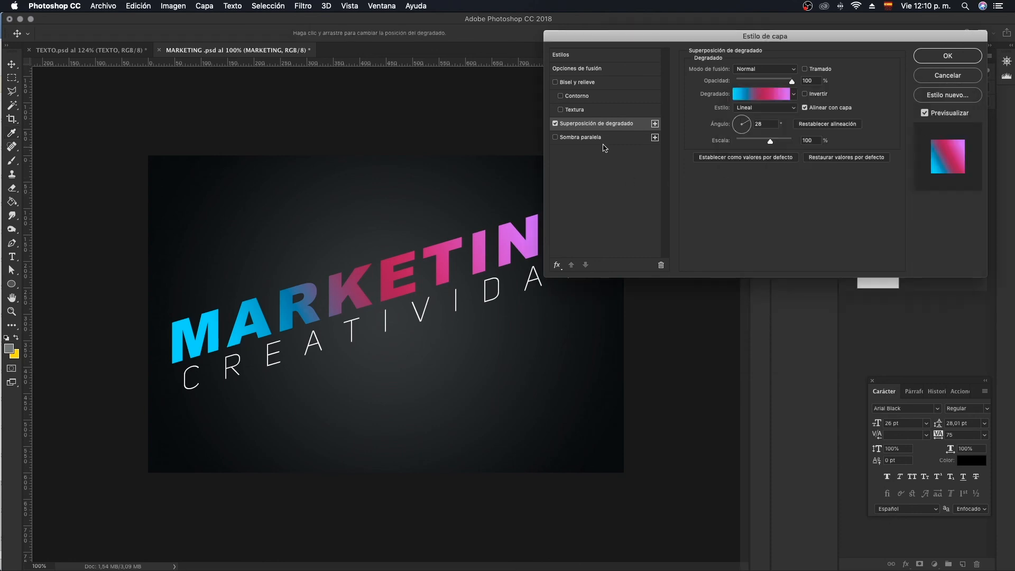
- Add a Drop Shadow to the MARKETING text and set its color to mid grey #686868
click(580, 138)
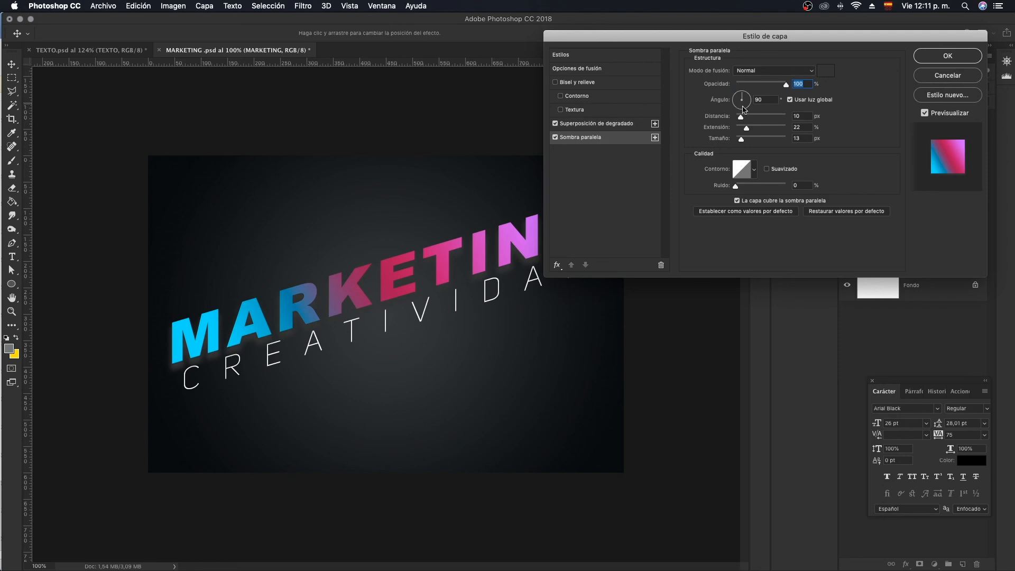
click(826, 71)
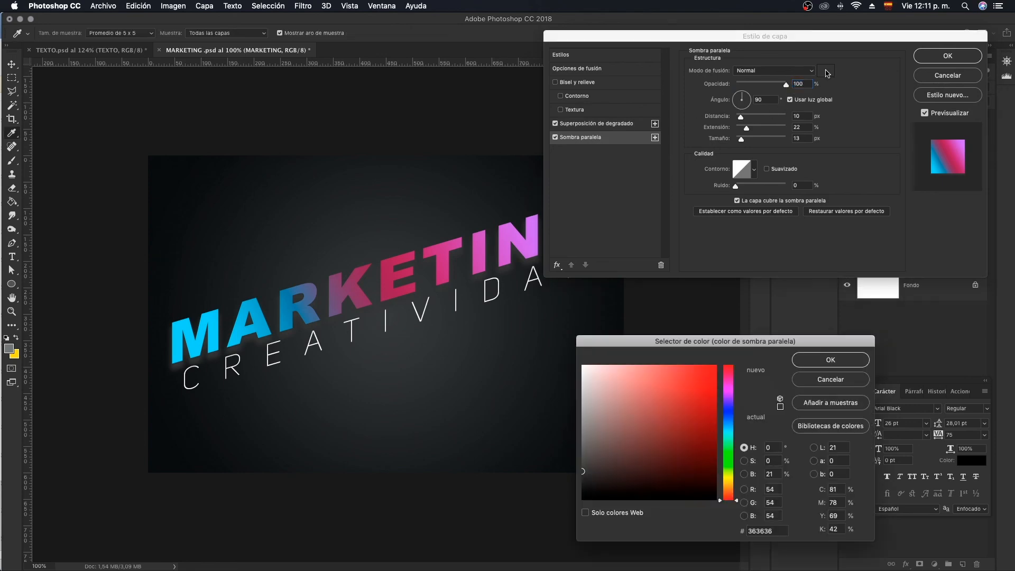
mouse_move(600, 382)
mouse_down()
mouse_move(584, 398)
mouse_move(581, 459)
mouse_move(579, 445)
mouse_up()
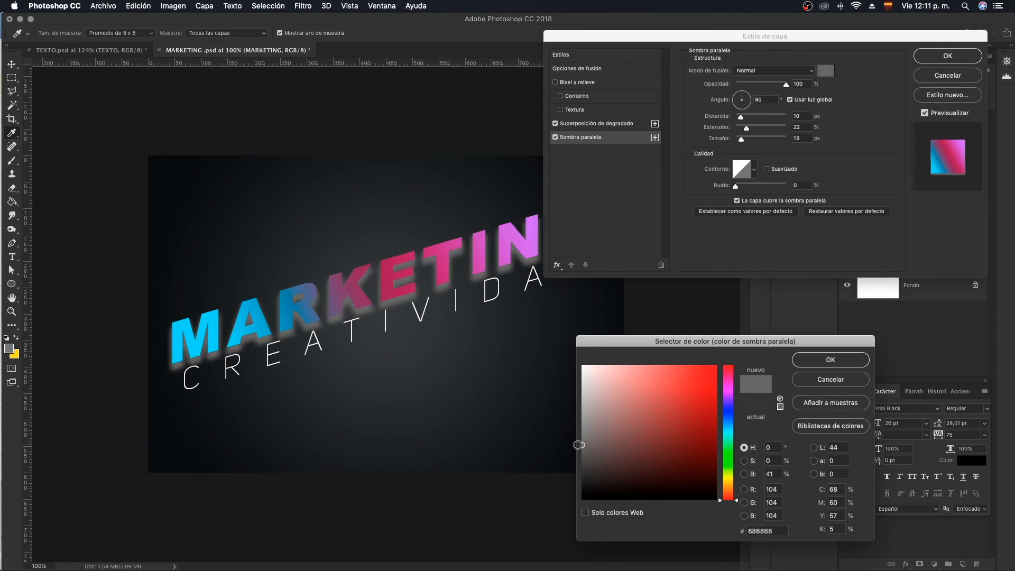
click(831, 359)
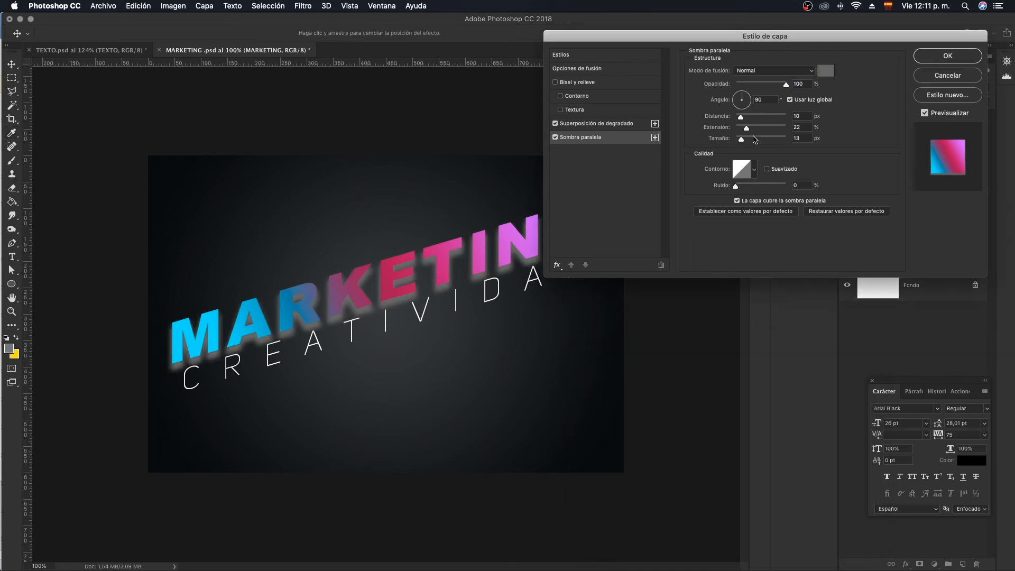
- Set the drop shadow's angle to 172°, distance to 4 px, spread to 0% and size to 6 px, and apply the layer style
mouse_move(740, 117)
mouse_down()
mouse_move(741, 142)
mouse_move(746, 109)
mouse_move(731, 112)
mouse_move(741, 106)
mouse_move(743, 141)
mouse_move(738, 130)
mouse_up()
click(751, 106)
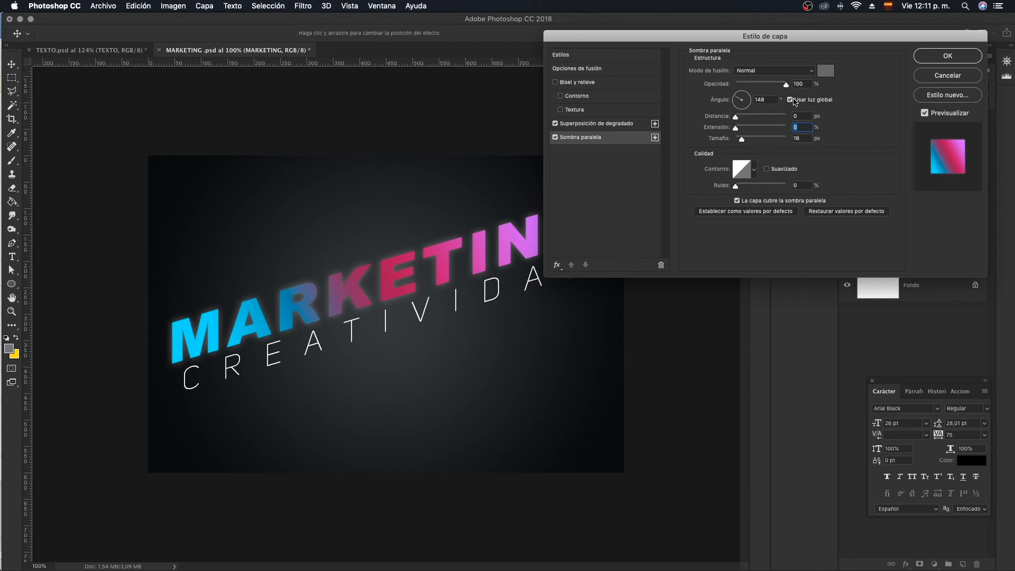
drag(749, 104, 752, 99)
drag(736, 128, 736, 100)
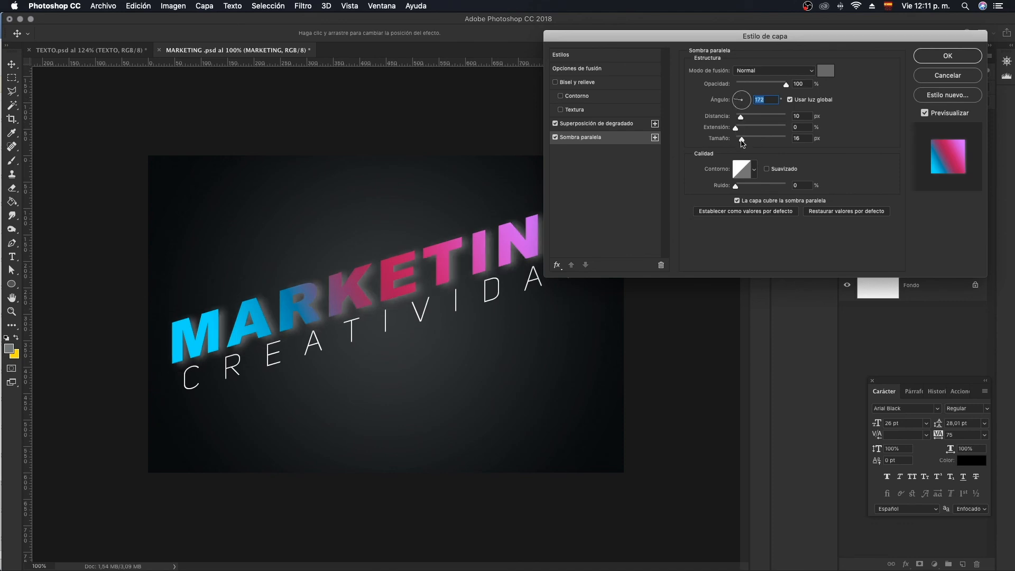
drag(742, 141, 739, 121)
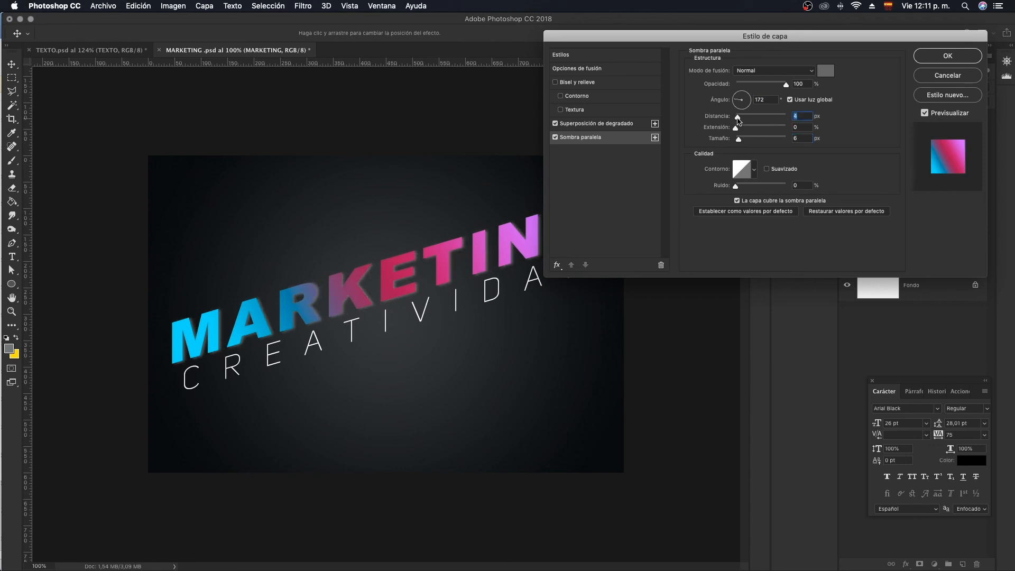
click(947, 56)
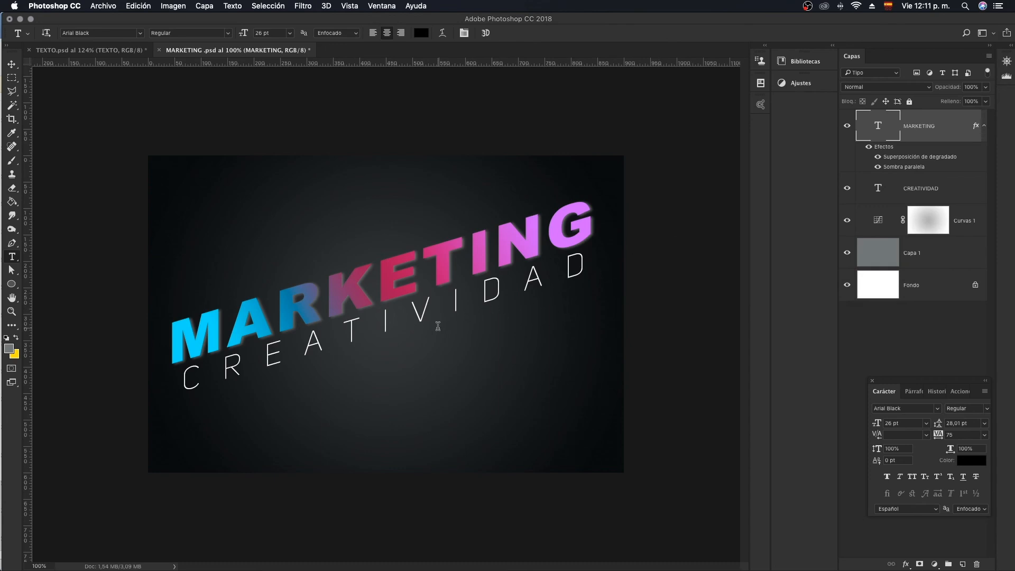